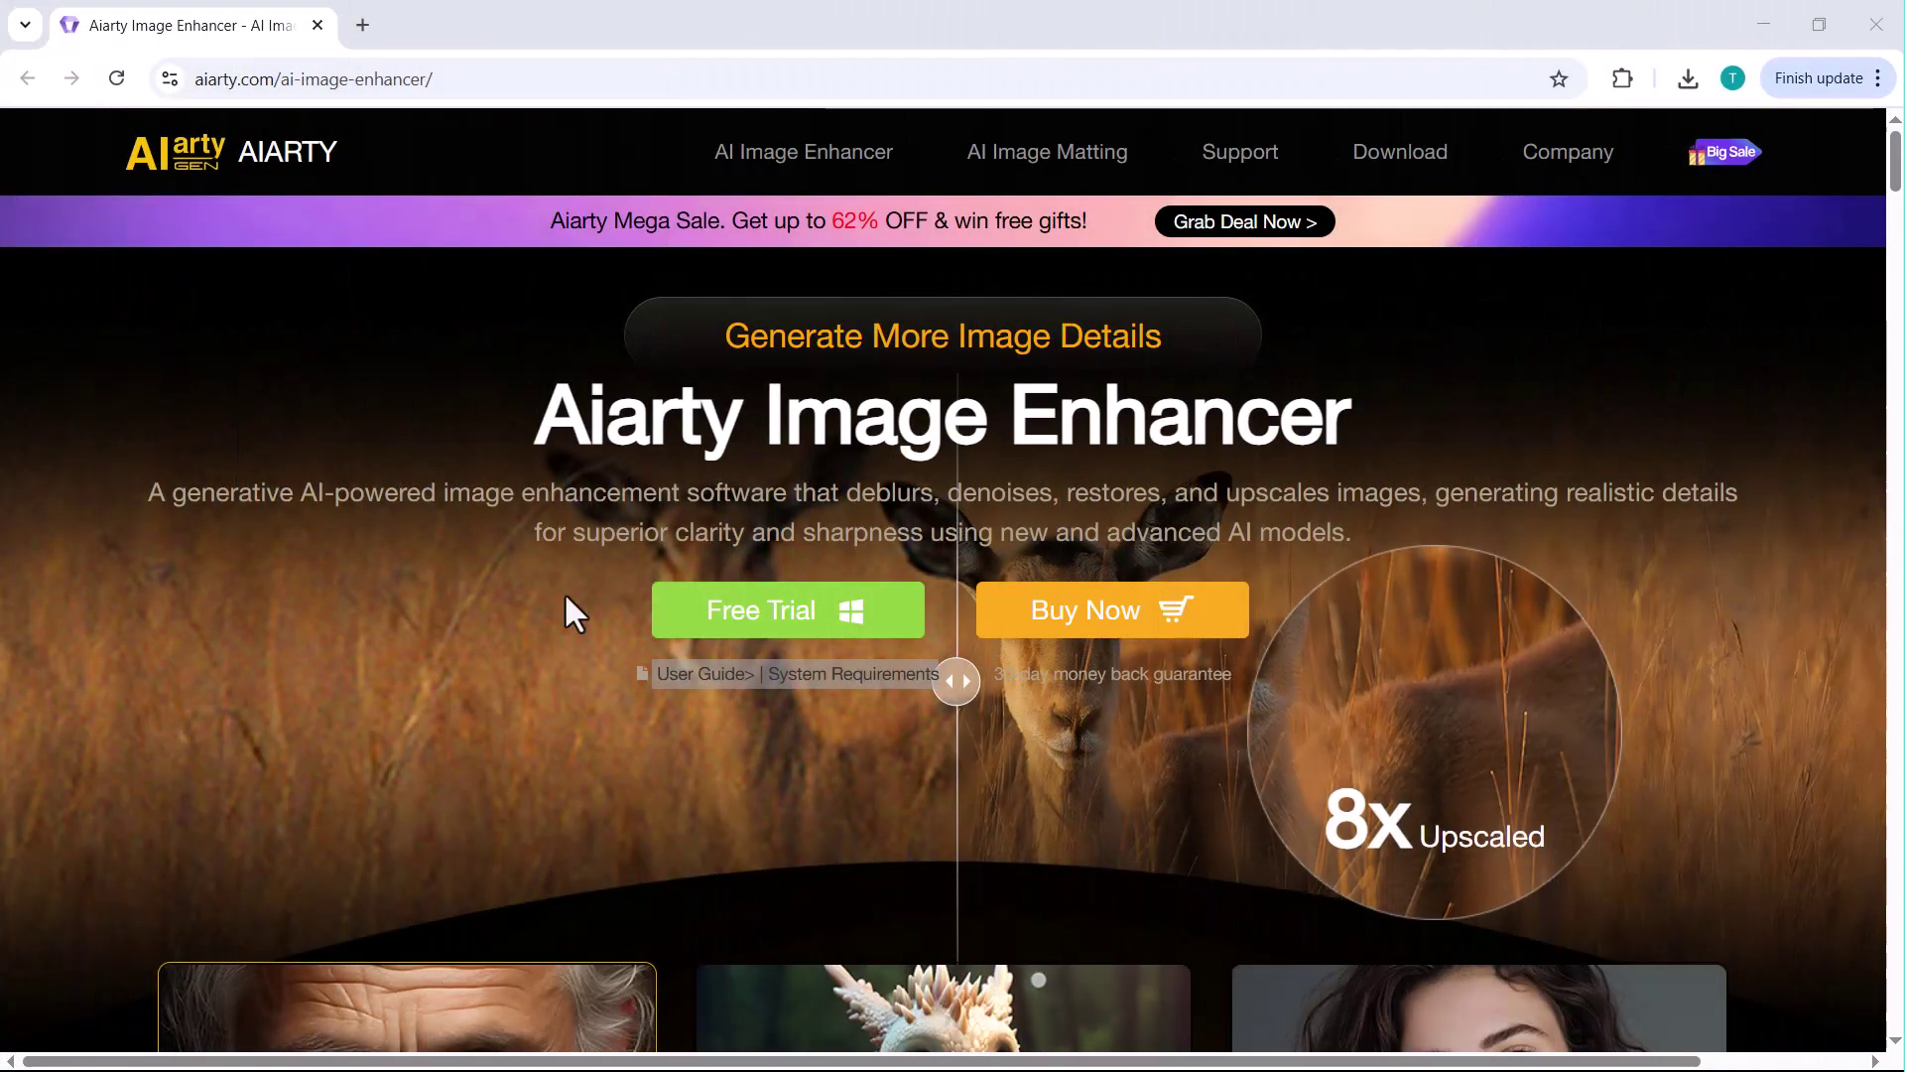
Examine the Aiarty Image Enhancer product page for its new AI models, upscaling and deblurring features
{"action": "left_click", "coordinate": [539, 606]}
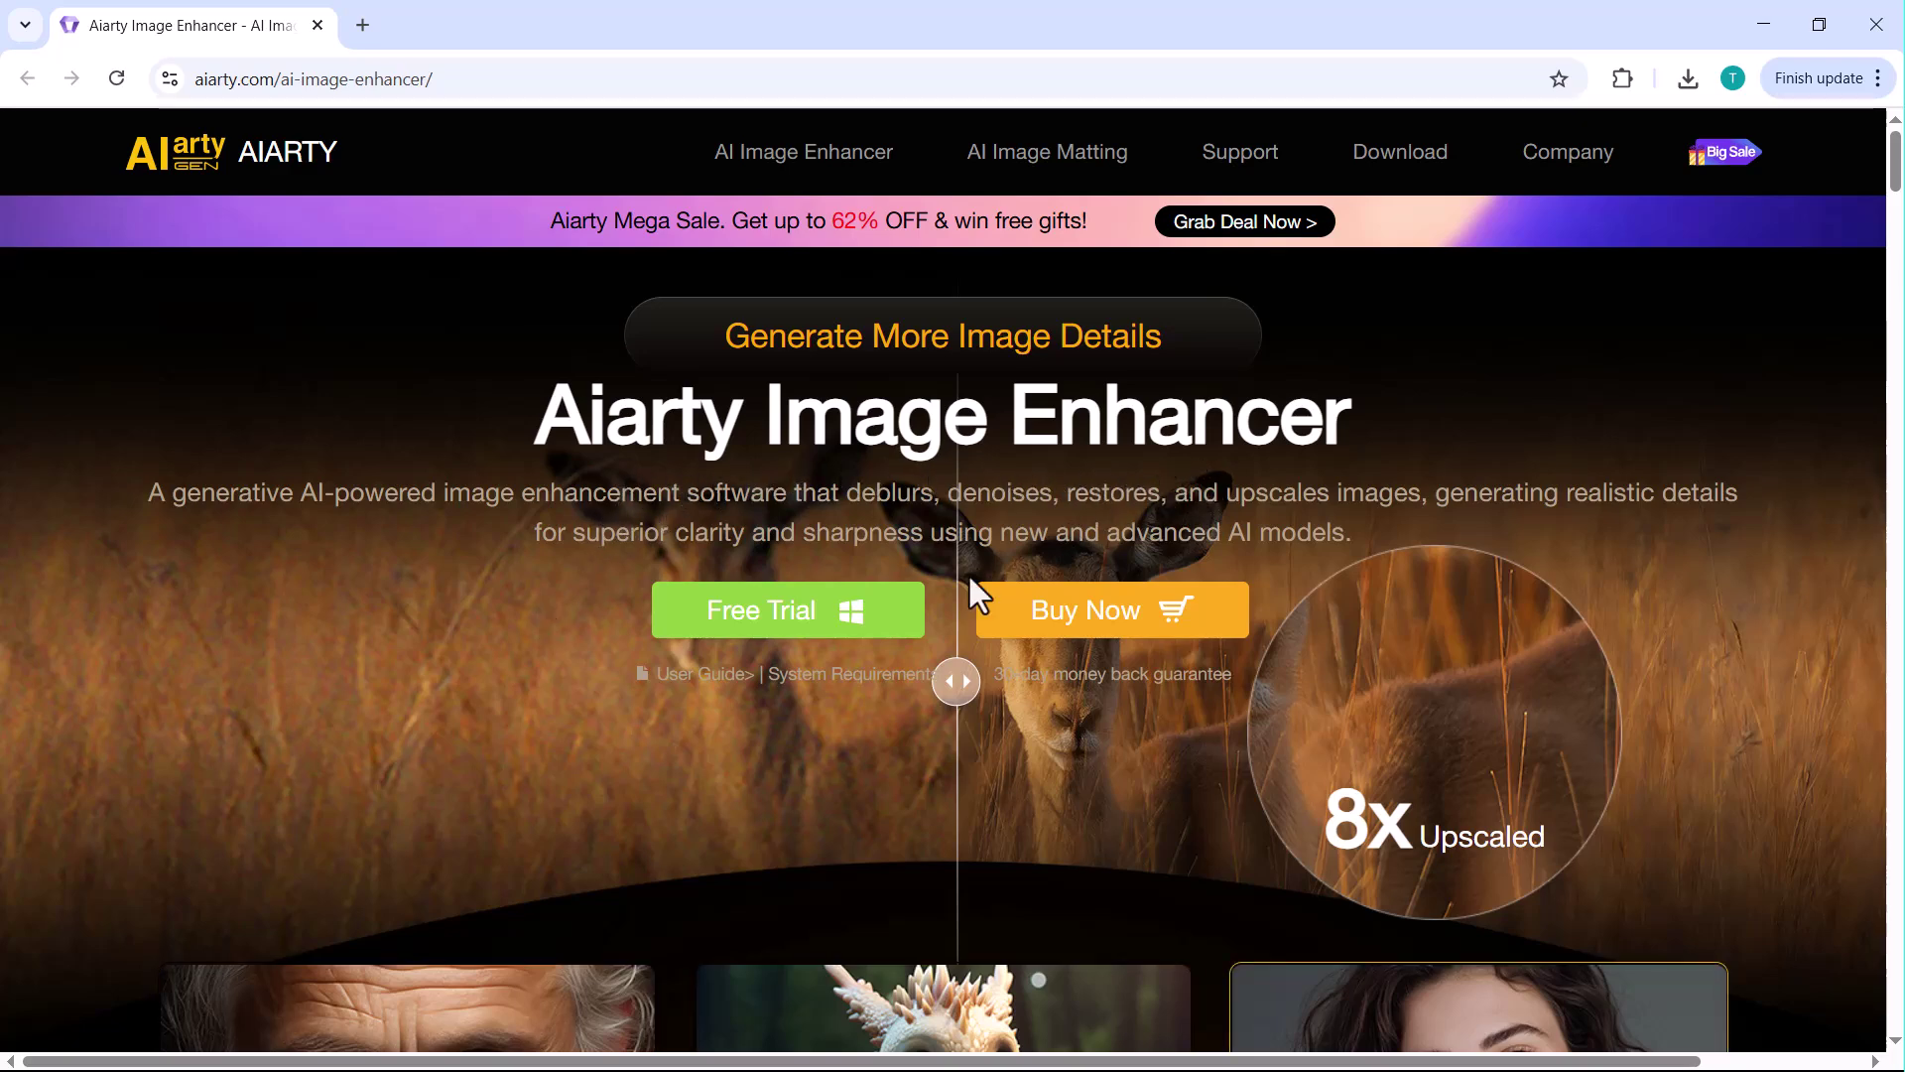
{"action": "scroll", "coordinate": [967, 573], "scroll_direction": "down", "scroll_amount": 4}
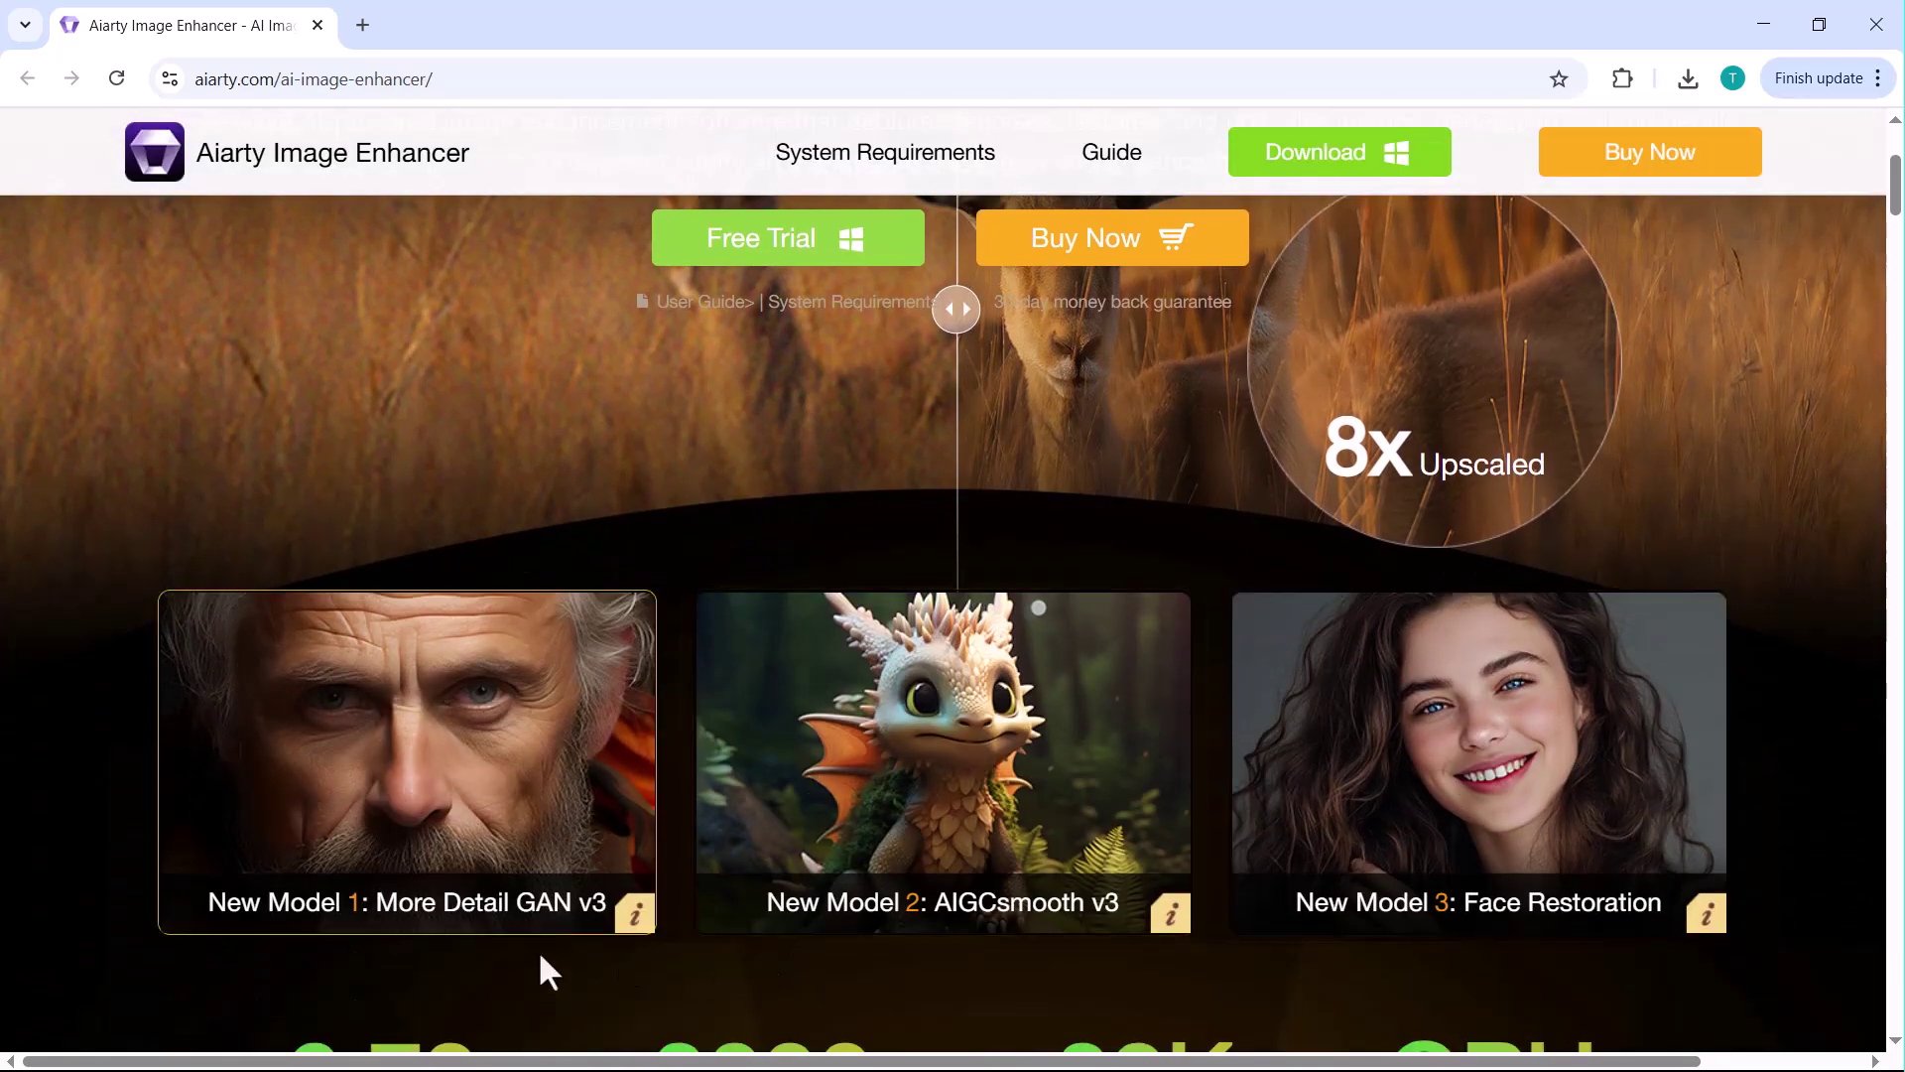
{"action": "scroll", "coordinate": [863, 923], "scroll_direction": "down", "scroll_amount": 1}
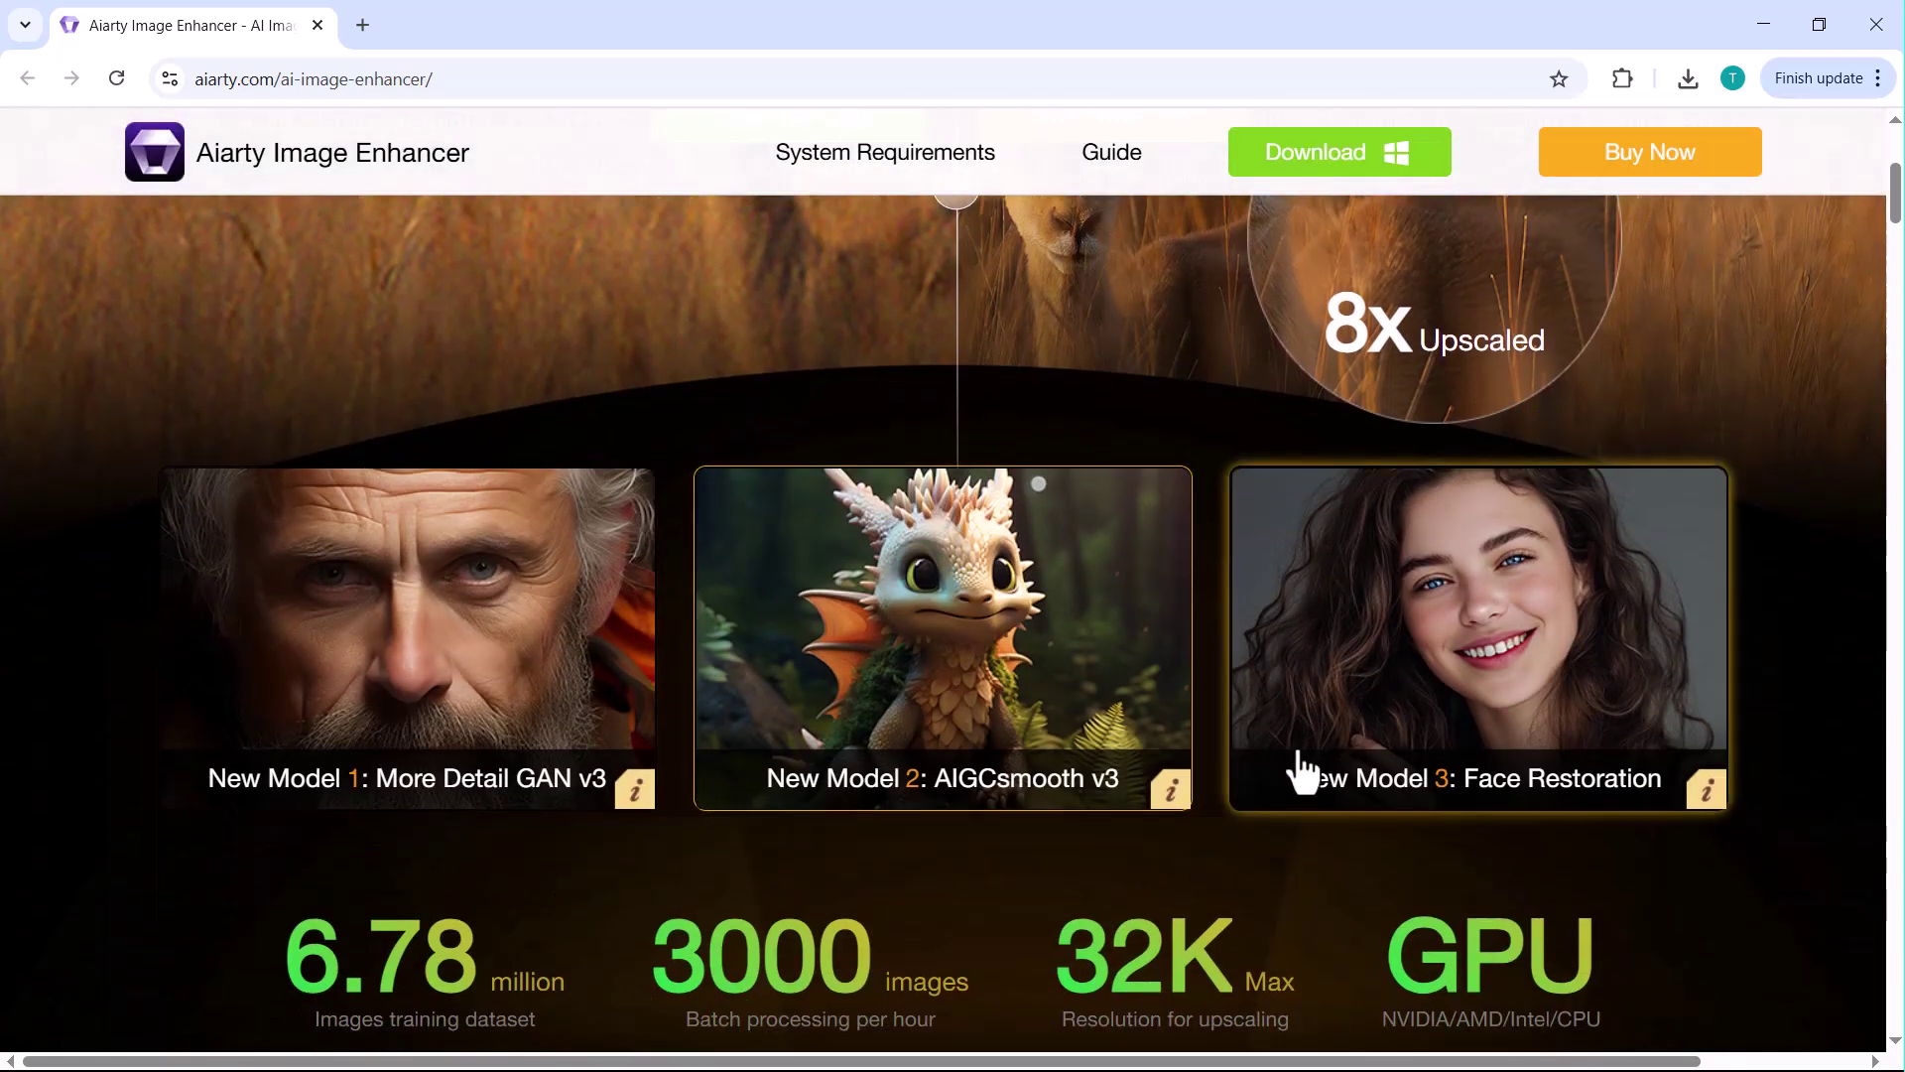
{"action": "scroll", "coordinate": [1300, 769], "scroll_direction": "down", "scroll_amount": 5}
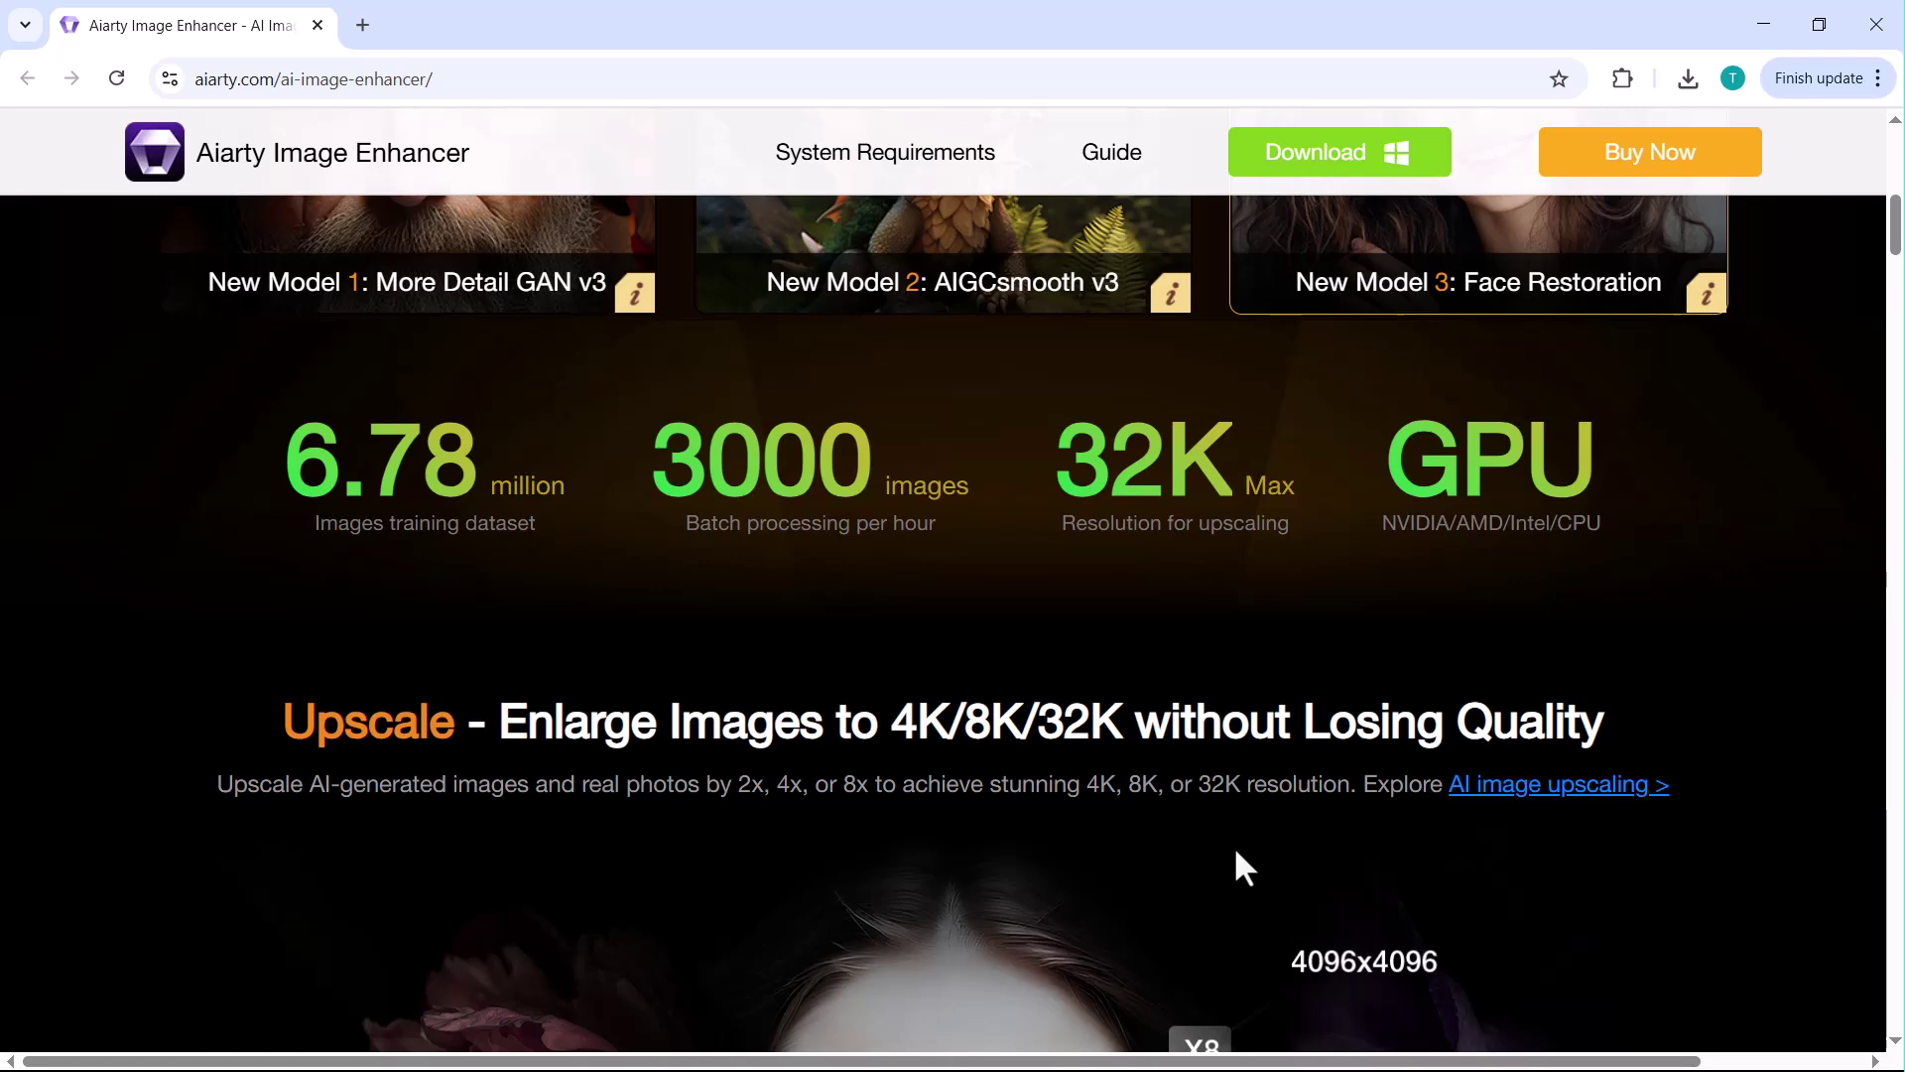
{"action": "scroll", "coordinate": [1234, 845], "scroll_direction": "down", "scroll_amount": 4}
{"action": "scroll", "coordinate": [1235, 845], "scroll_direction": "down", "scroll_amount": 1}
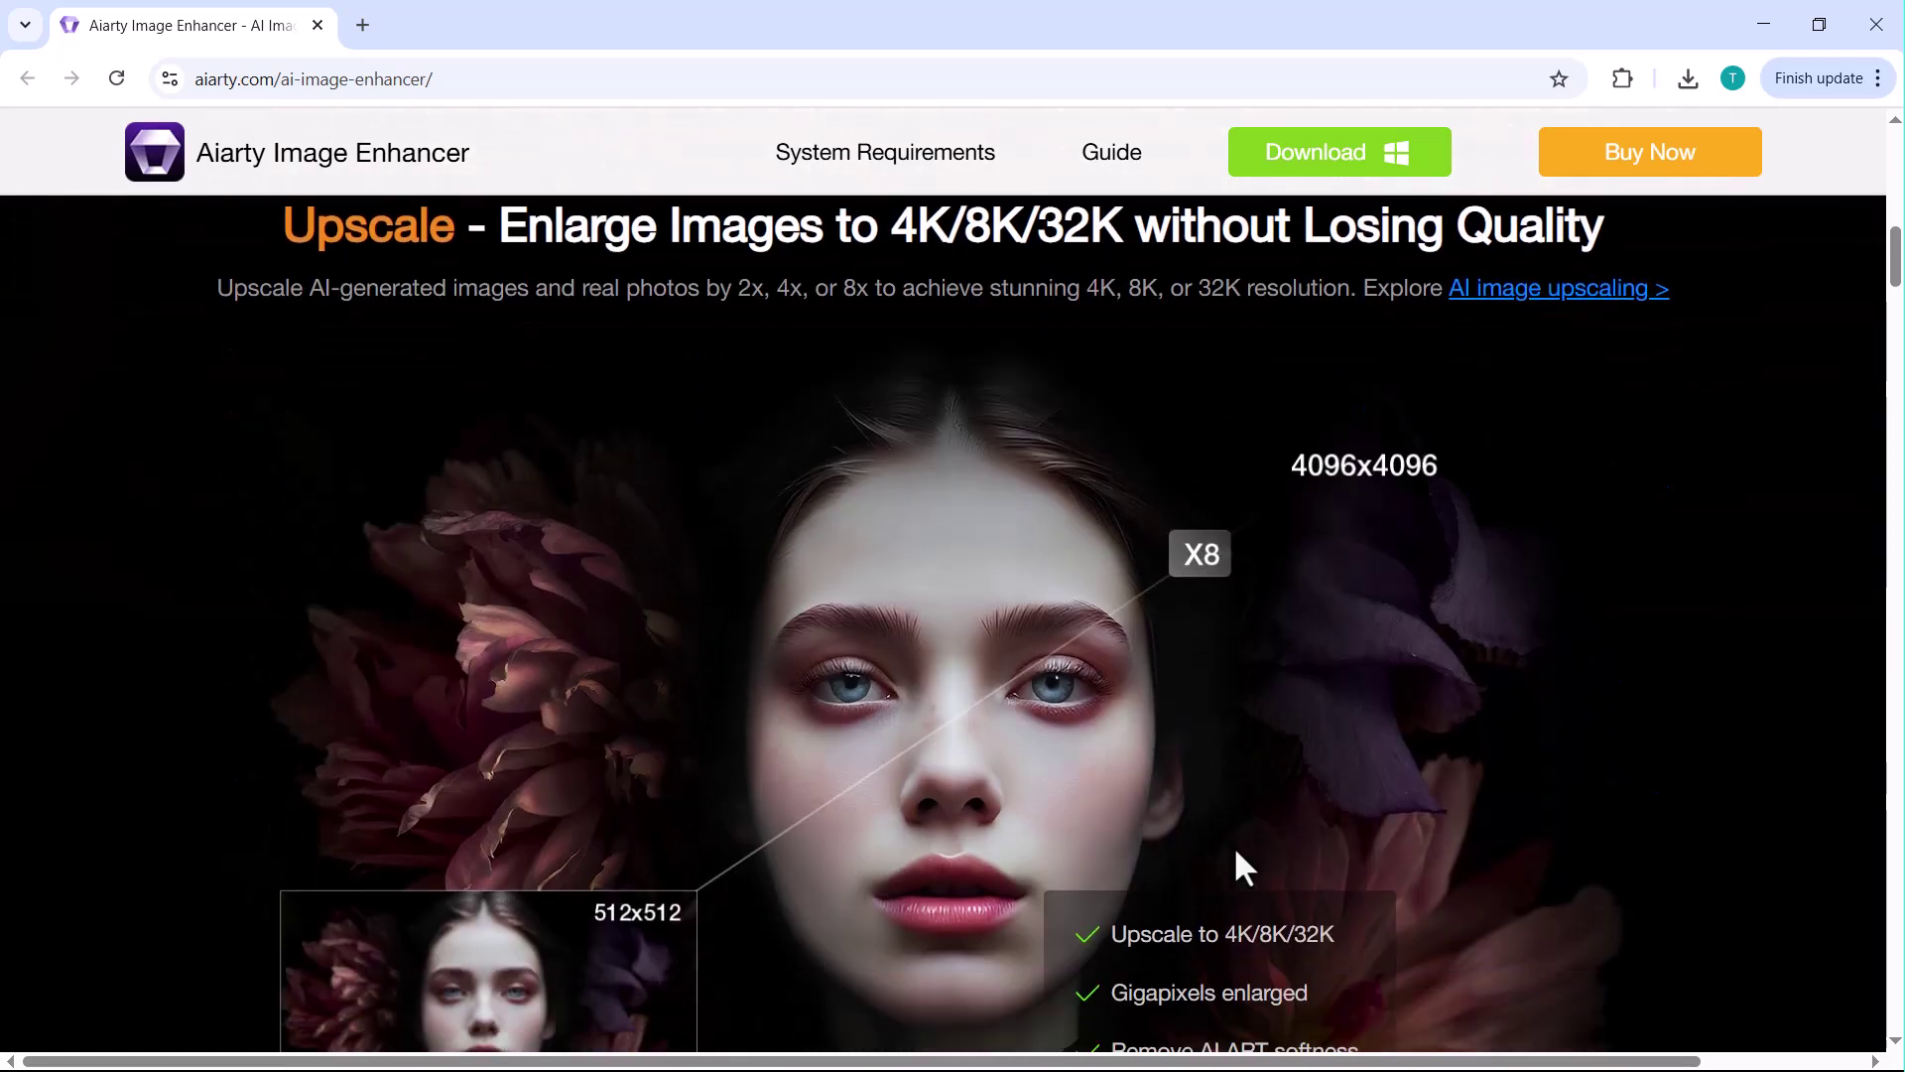
{"action": "scroll", "coordinate": [1234, 845], "scroll_direction": "down", "scroll_amount": 1}
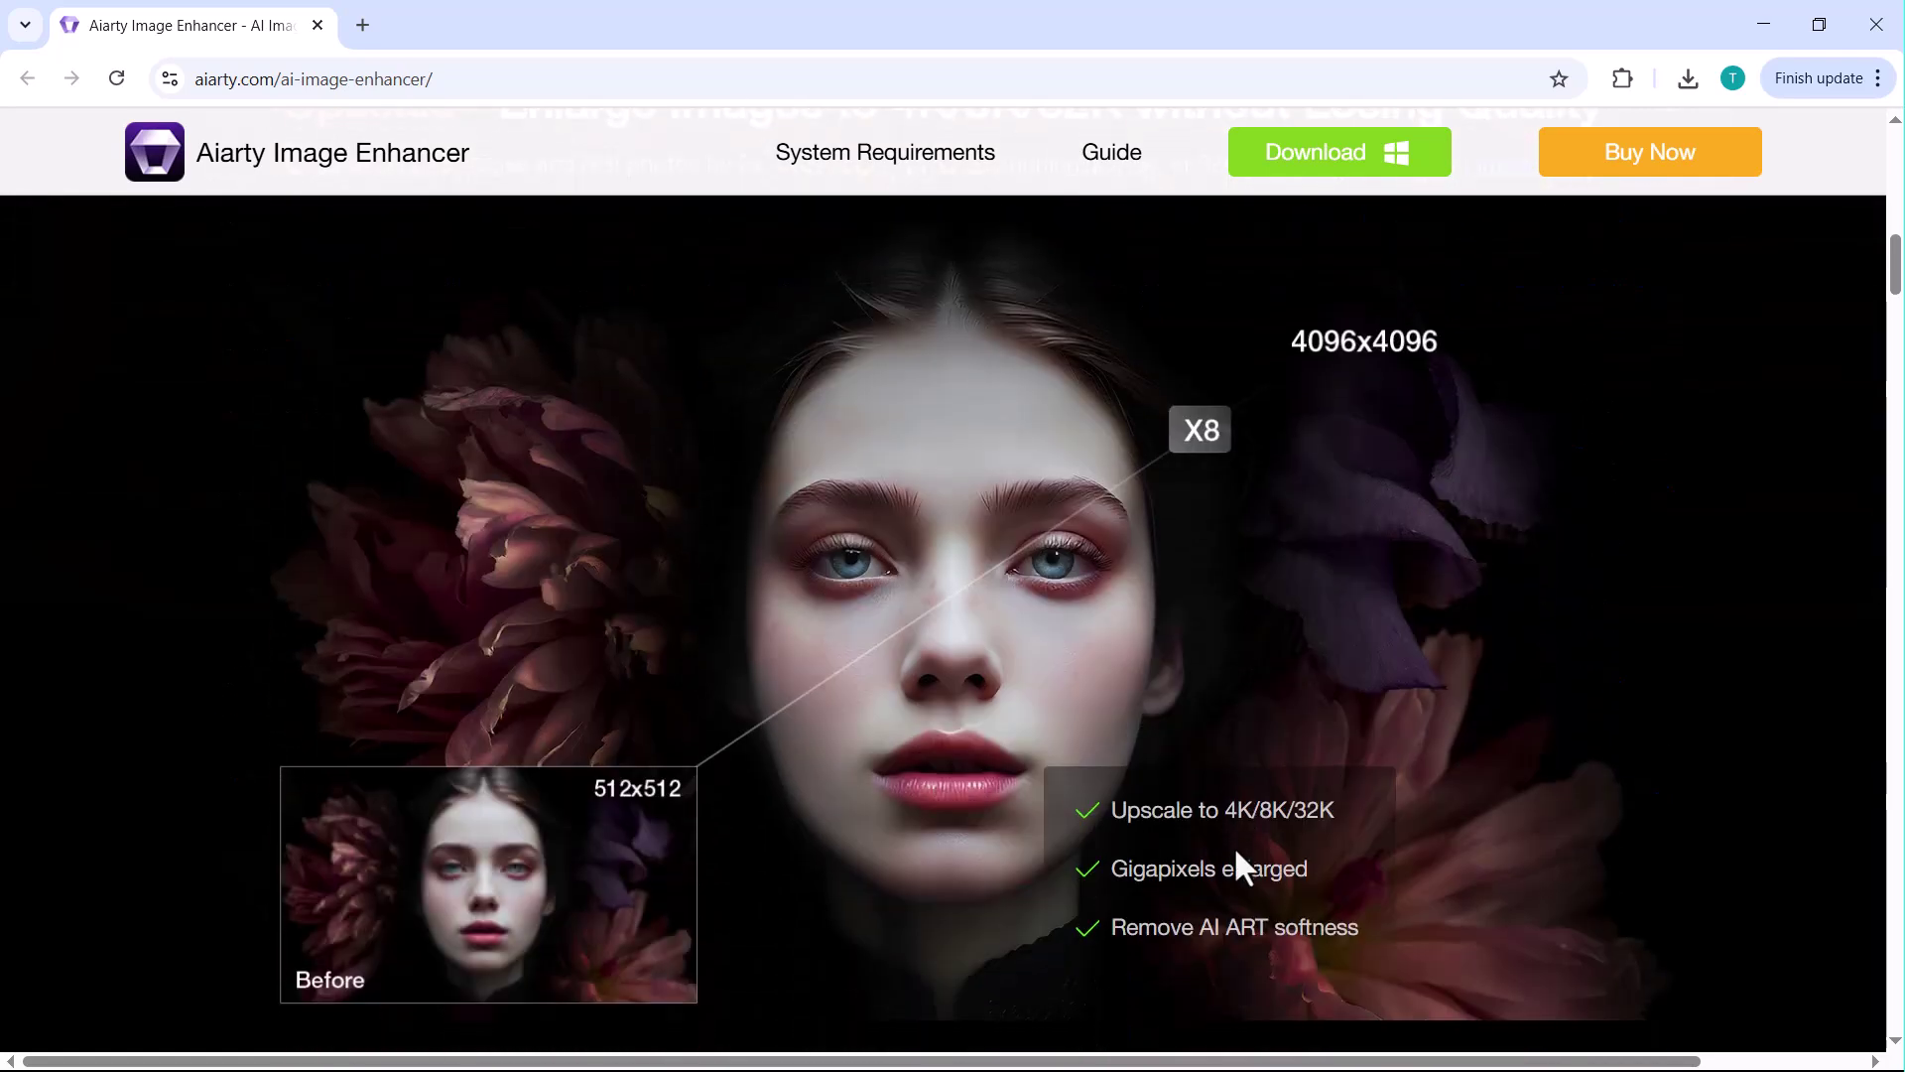
{"action": "scroll", "coordinate": [1235, 845], "scroll_direction": "down", "scroll_amount": 6}
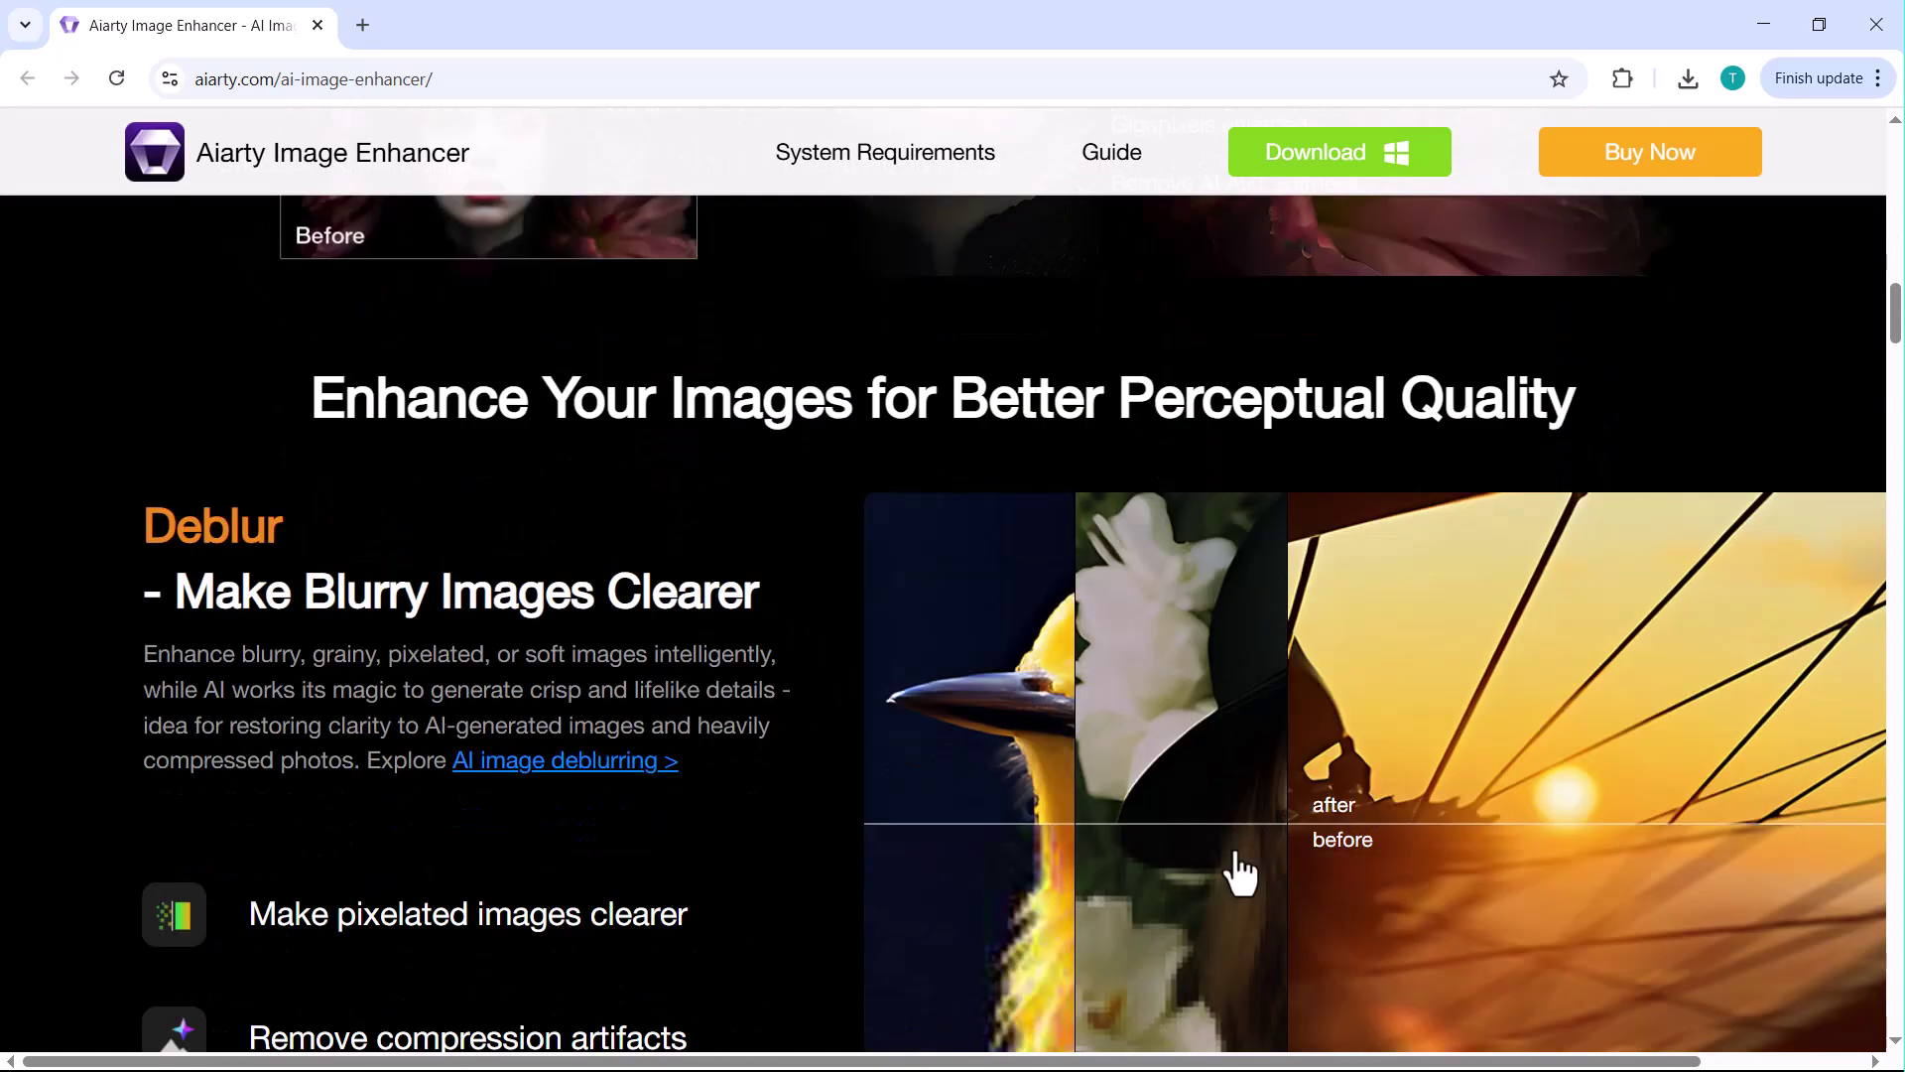
{"action": "scroll", "coordinate": [1259, 776], "scroll_direction": "down", "scroll_amount": 1}
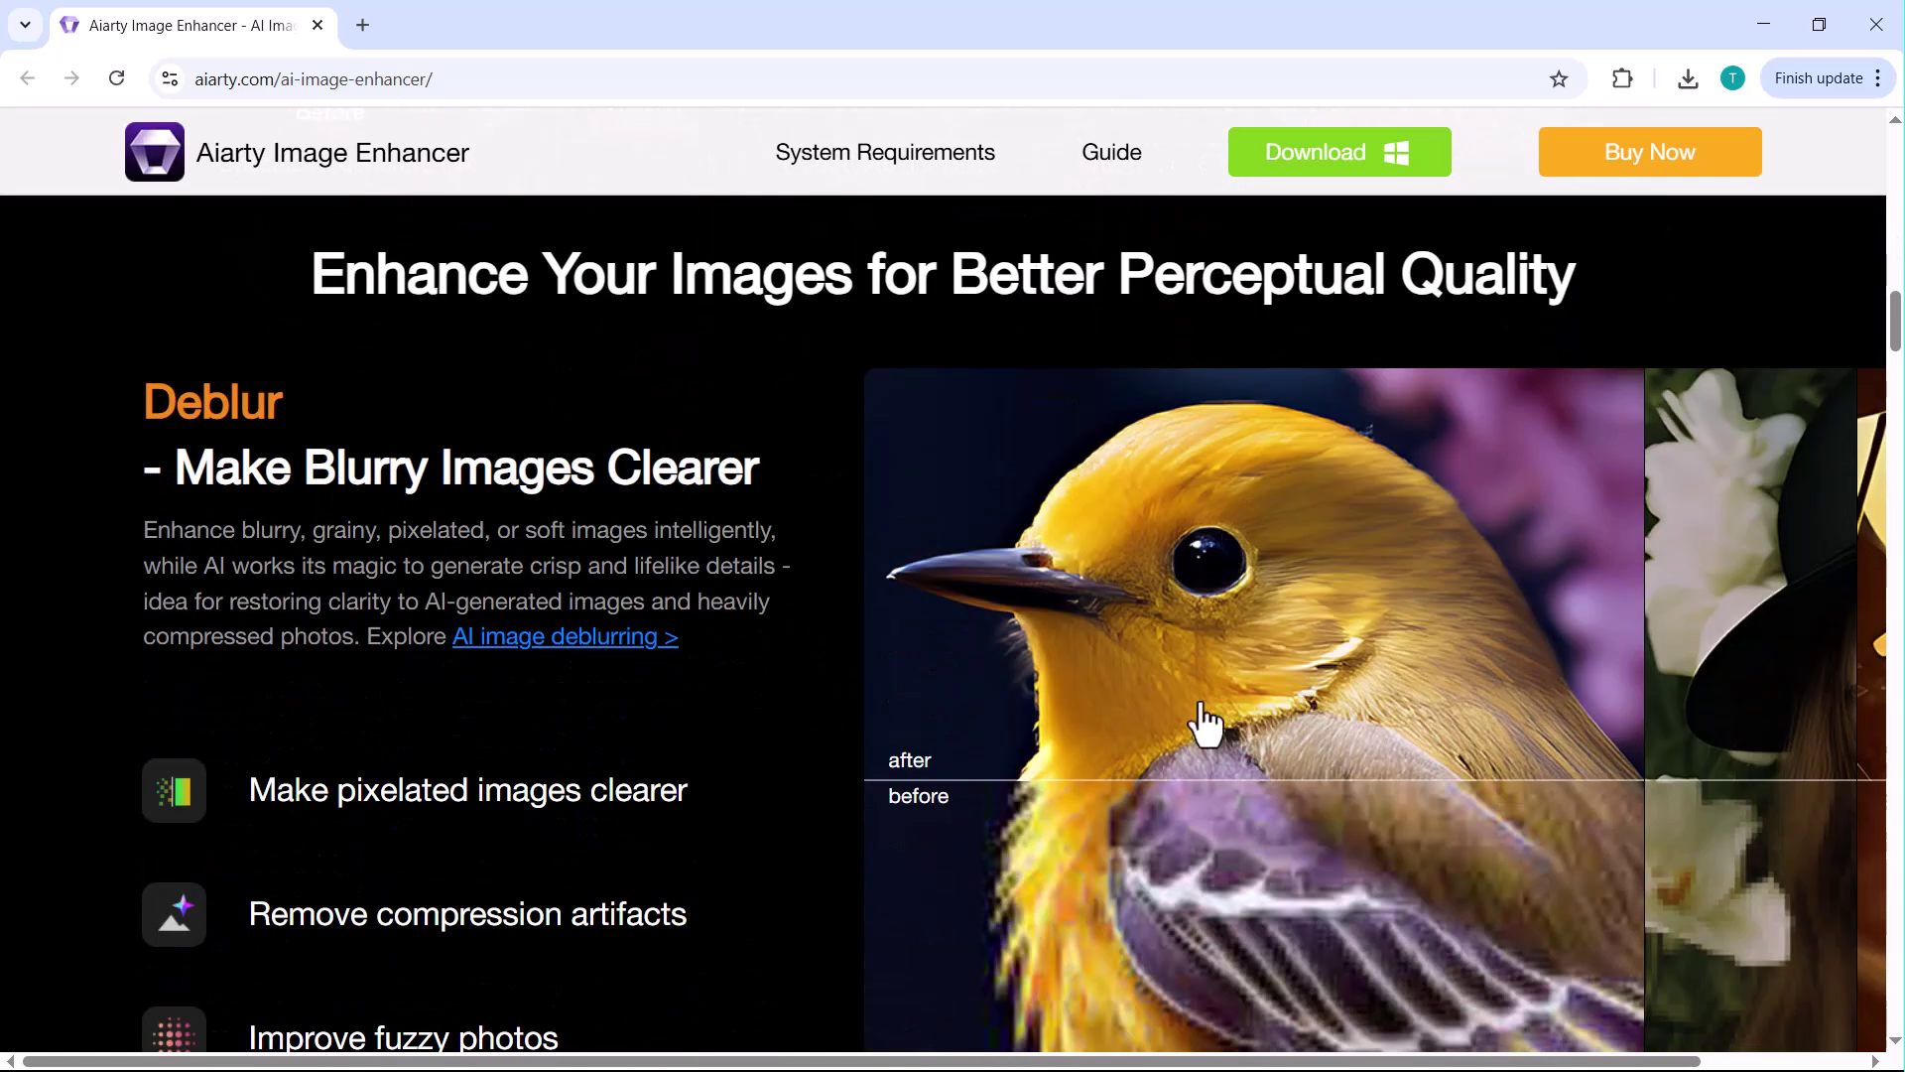
Examine the product page's Denoise and More Details sections with their before/after samples
{"action": "scroll", "coordinate": [1323, 703], "scroll_direction": "down", "scroll_amount": 2}
{"action": "scroll", "coordinate": [1323, 690], "scroll_direction": "down", "scroll_amount": 7}
{"action": "scroll", "coordinate": [1314, 692], "scroll_direction": "up", "scroll_amount": 1}
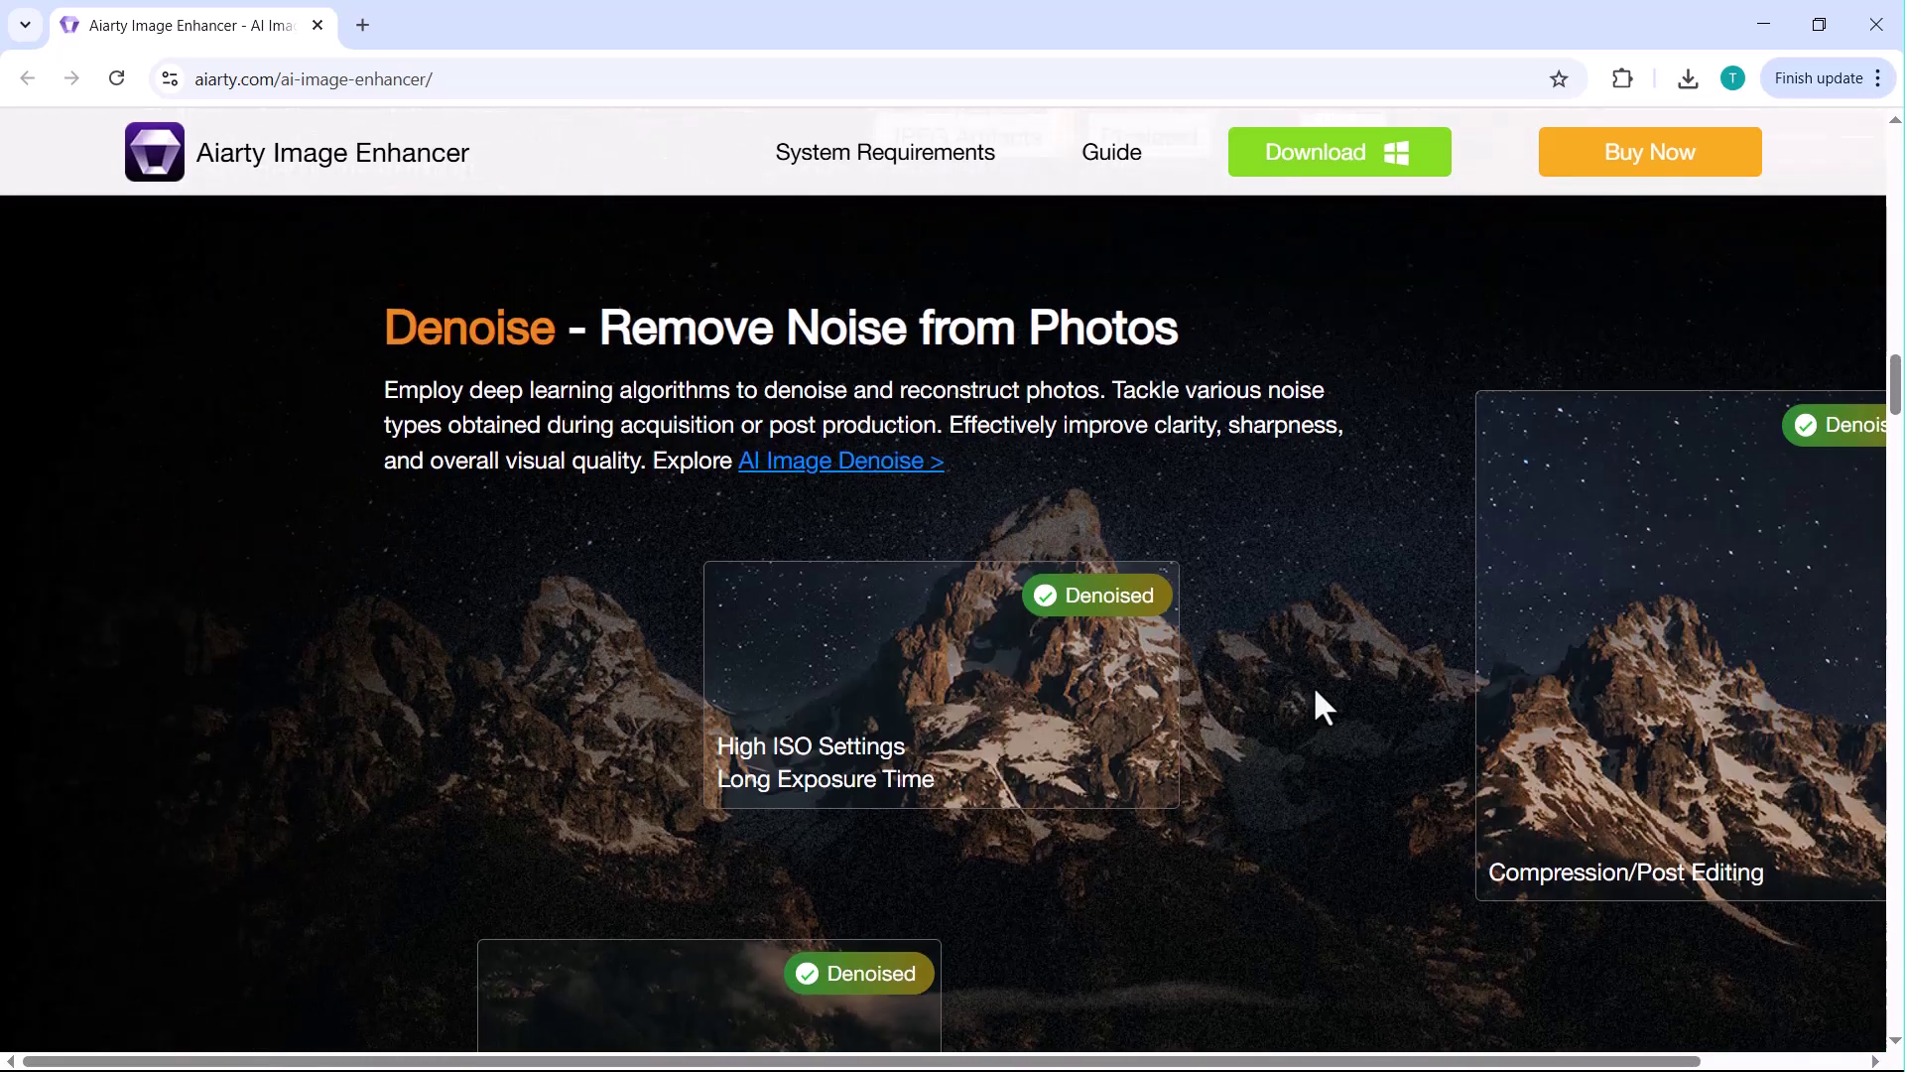
{"action": "scroll", "coordinate": [1317, 695], "scroll_direction": "down", "scroll_amount": 2}
{"action": "scroll", "coordinate": [1317, 695], "scroll_direction": "up", "scroll_amount": 2}
{"action": "scroll", "coordinate": [1317, 695], "scroll_direction": "down", "scroll_amount": 10}
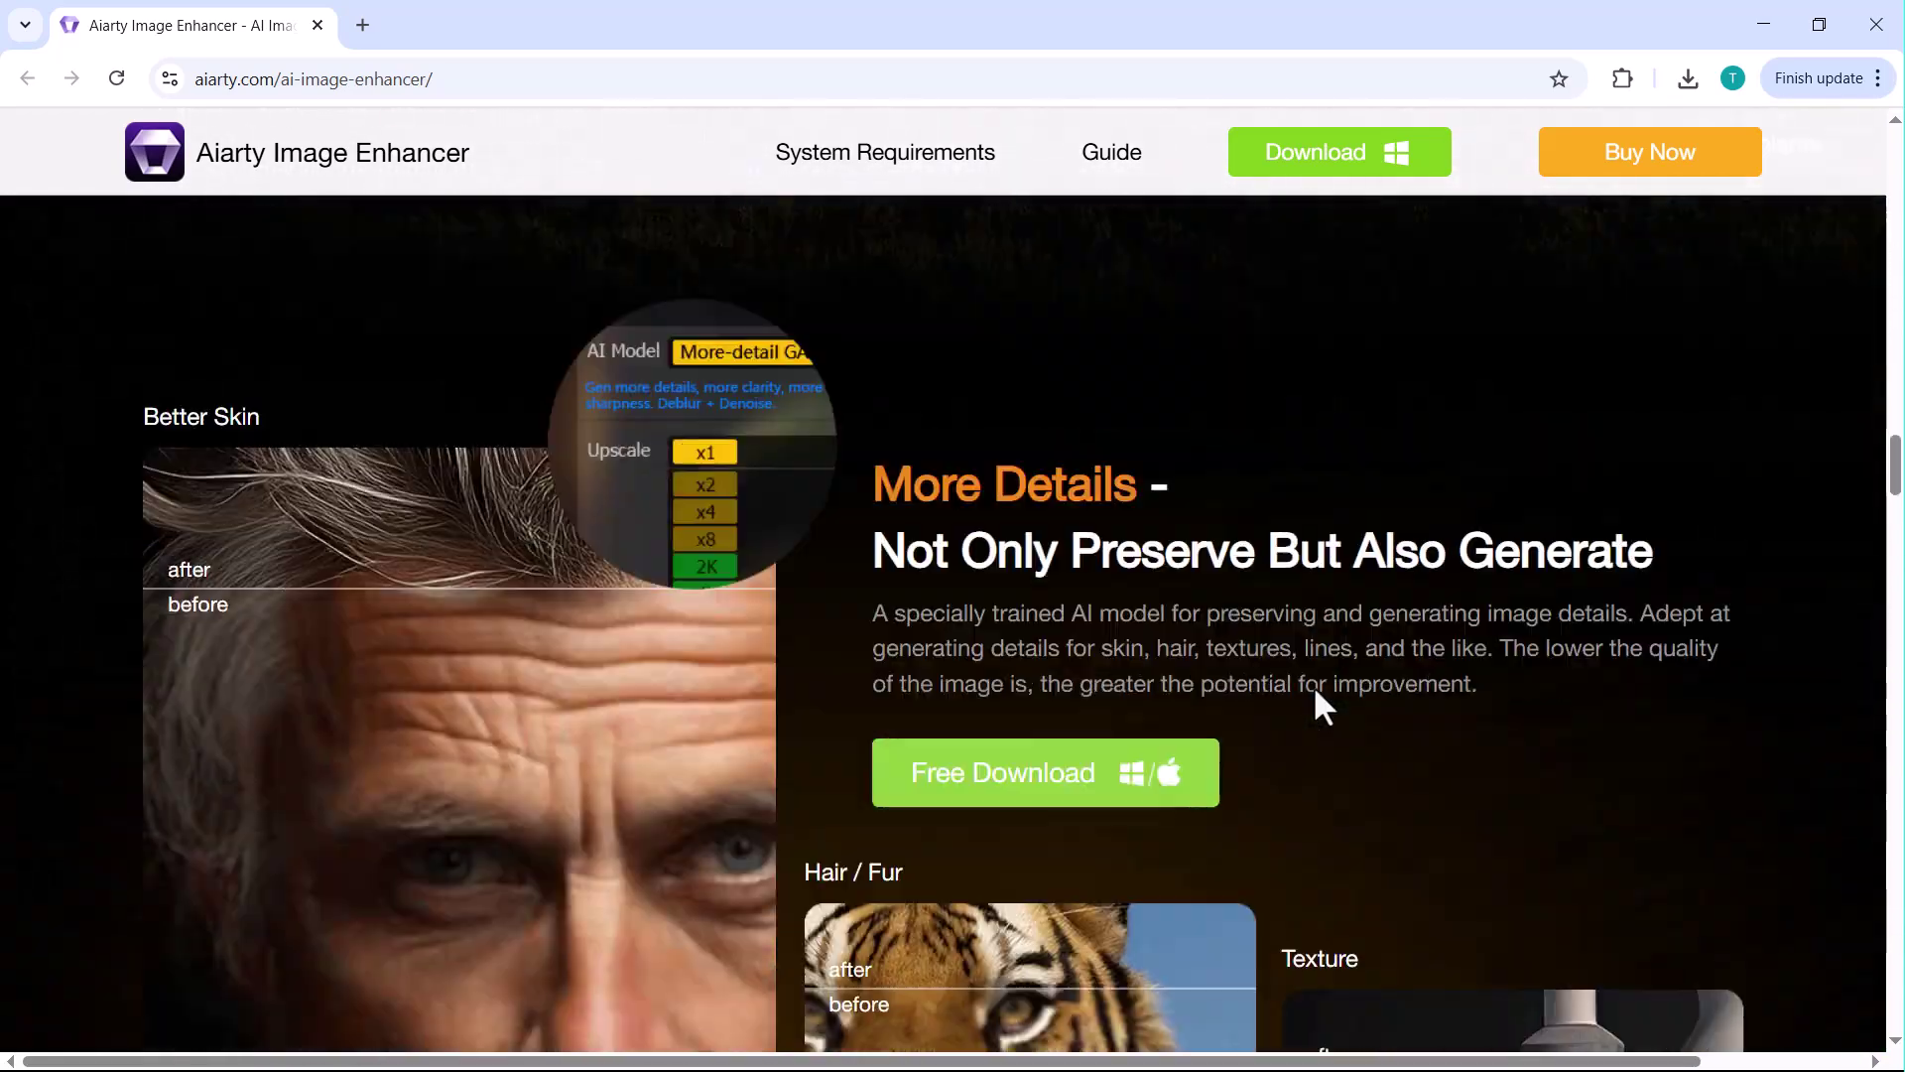
{"action": "scroll", "coordinate": [1319, 703], "scroll_direction": "down", "scroll_amount": 2}
{"action": "scroll", "coordinate": [1318, 703], "scroll_direction": "down", "scroll_amount": 4}
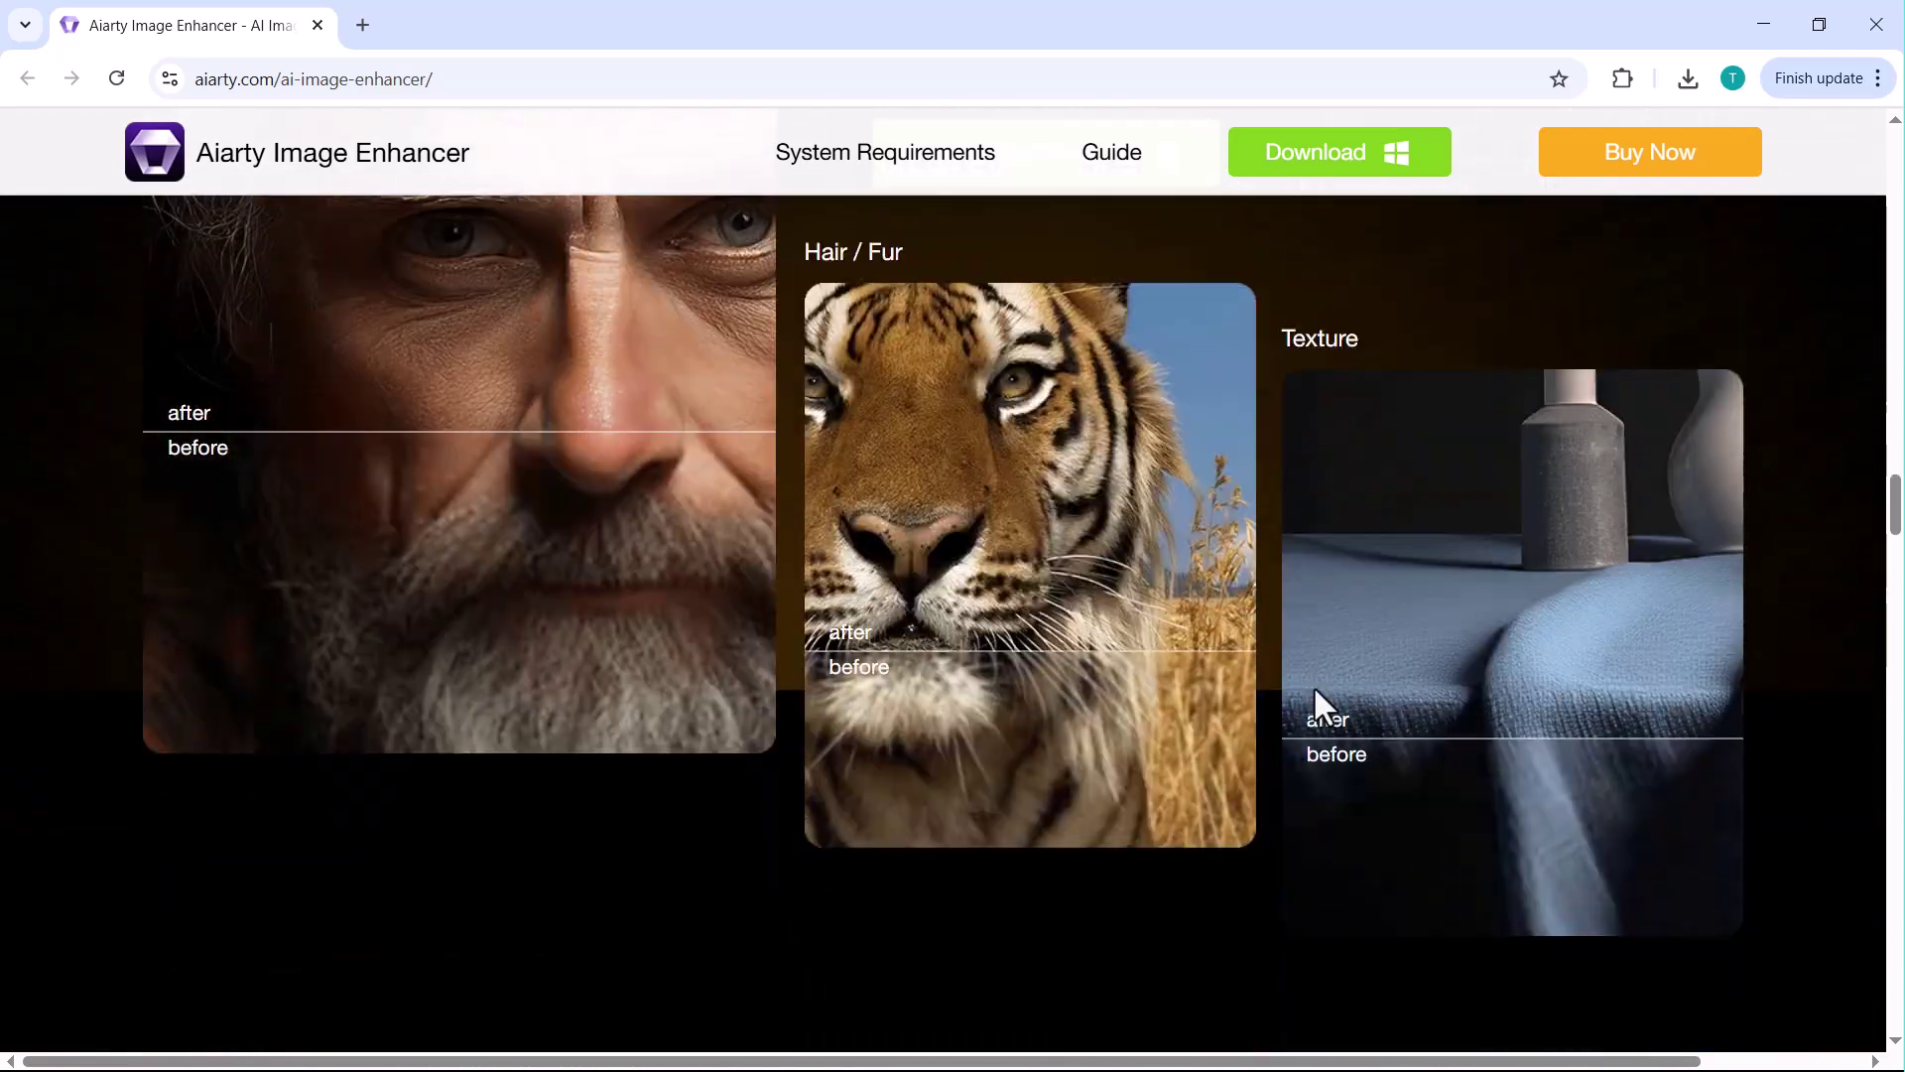
{"action": "scroll", "coordinate": [1313, 685], "scroll_direction": "up", "scroll_amount": 2}
{"action": "scroll", "coordinate": [1312, 684], "scroll_direction": "down", "scroll_amount": 2}
Review the product page's face restoration examples and its suggested use cases
{"action": "scroll", "coordinate": [1313, 685], "scroll_direction": "down", "scroll_amount": 7}
{"action": "scroll", "coordinate": [1313, 685], "scroll_direction": "up", "scroll_amount": 1}
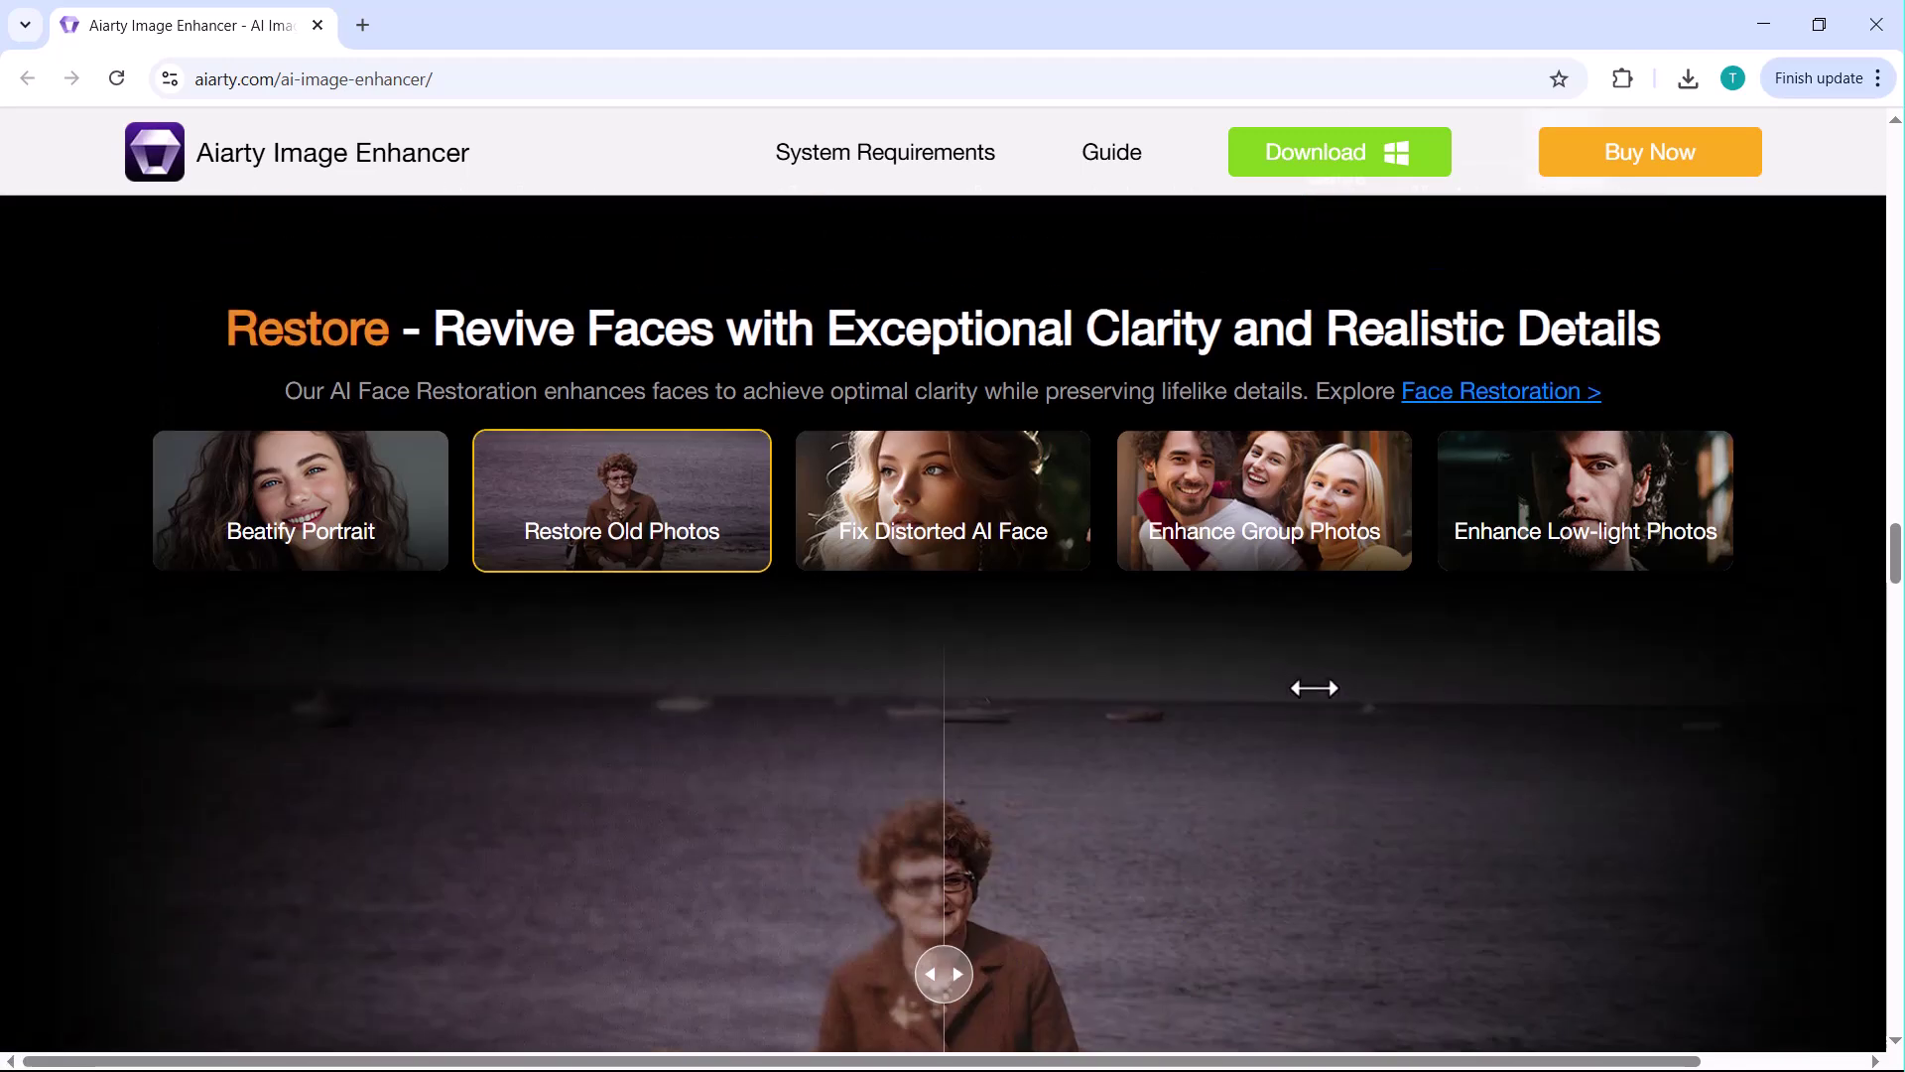
{"action": "scroll", "coordinate": [1313, 687], "scroll_direction": "down", "scroll_amount": 3}
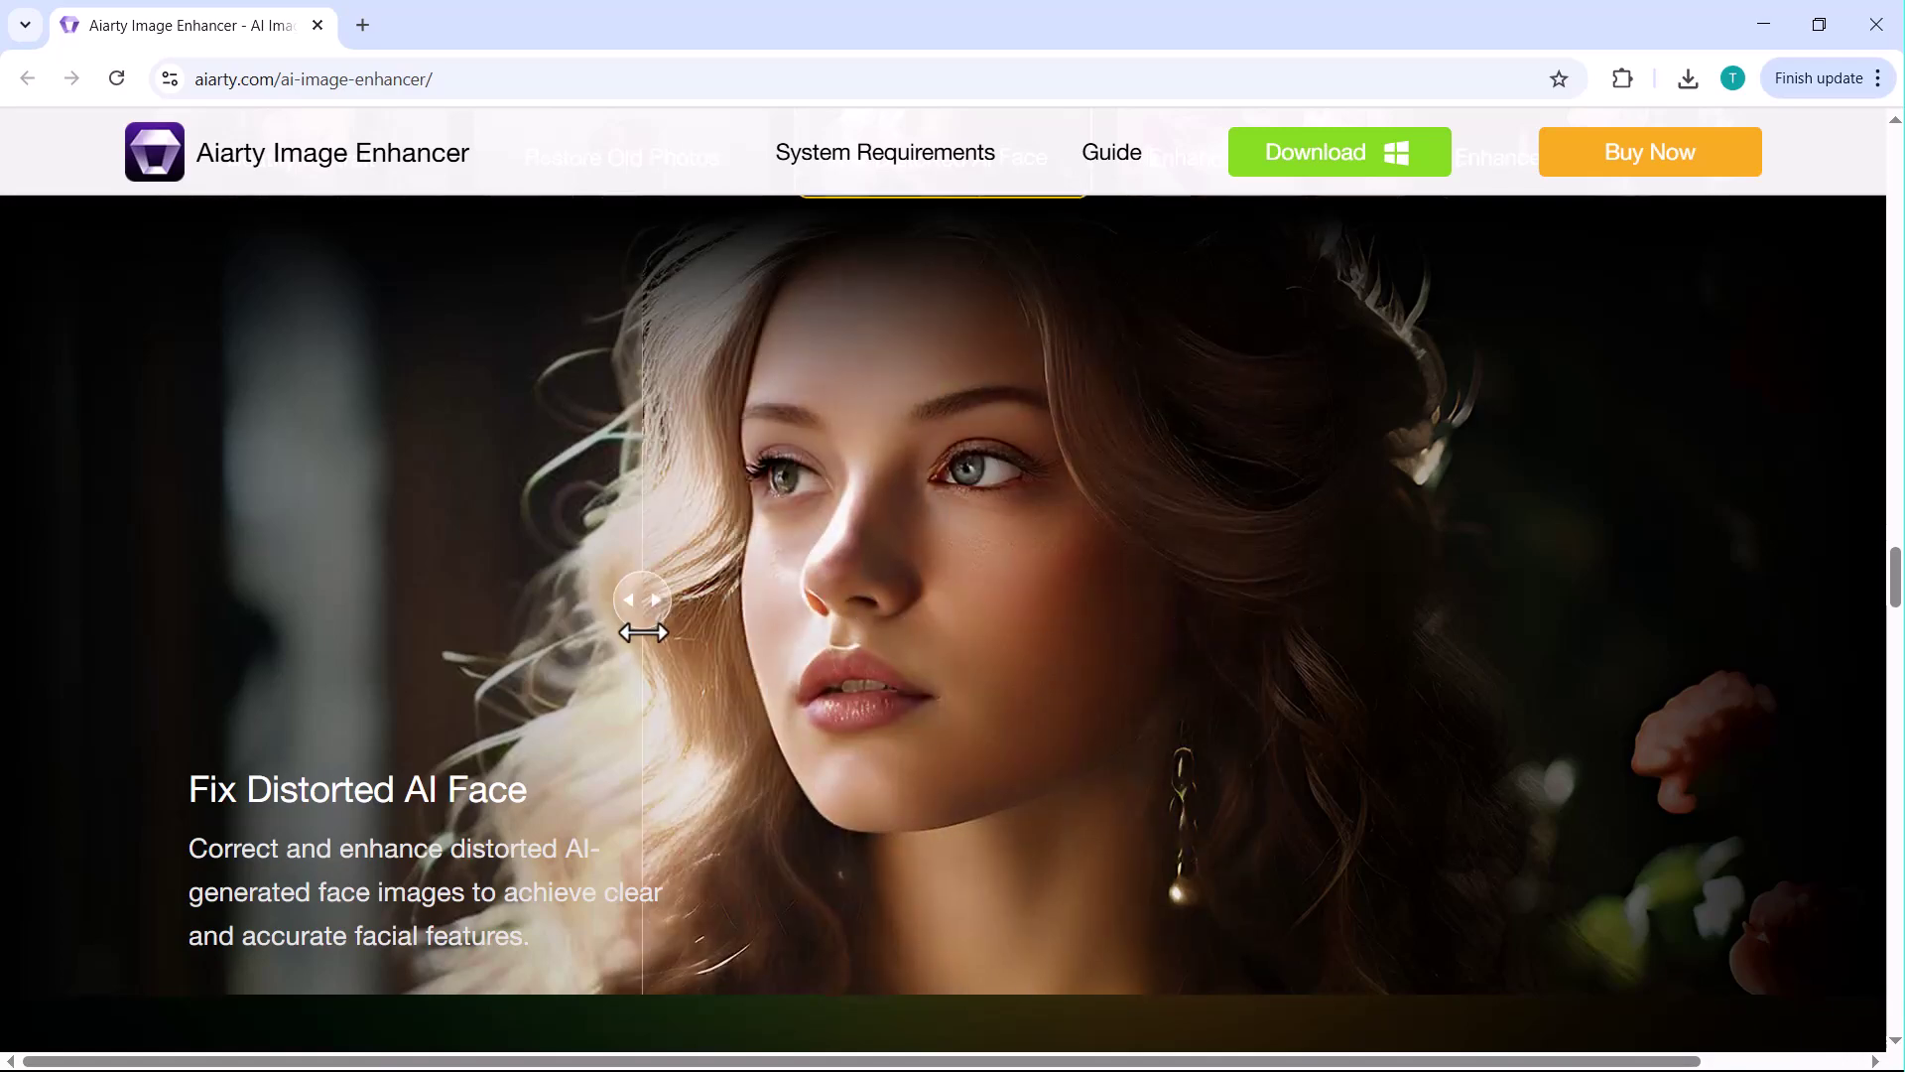
{"action": "scroll", "coordinate": [643, 632], "scroll_direction": "down", "scroll_amount": 10}
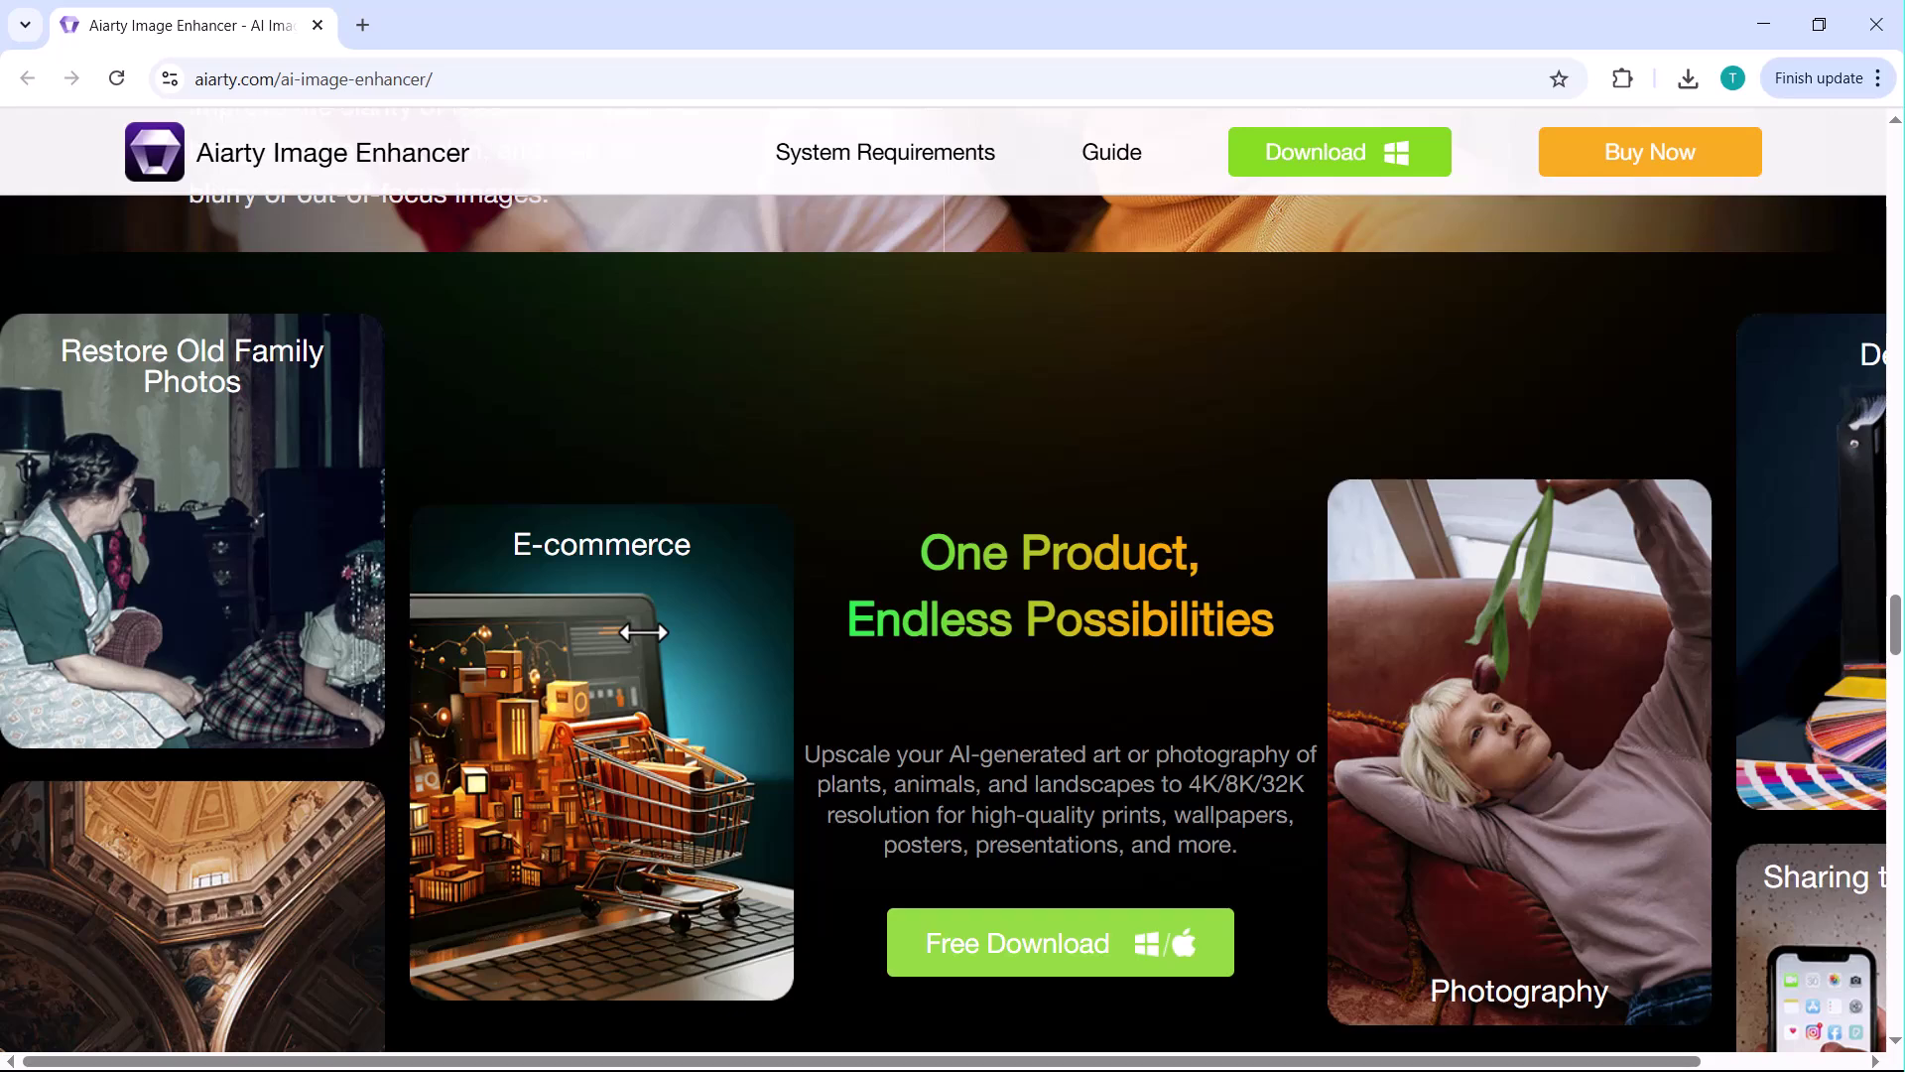
{"action": "scroll", "coordinate": [642, 630], "scroll_direction": "down", "scroll_amount": 9}
Download the Windows free trial of Aiarty Image Enhancer and install it, accepting the license agreement
{"action": "scroll", "coordinate": [642, 630], "scroll_direction": "up", "scroll_amount": 14}
{"action": "scroll", "coordinate": [645, 635], "scroll_direction": "up", "scroll_amount": 15}
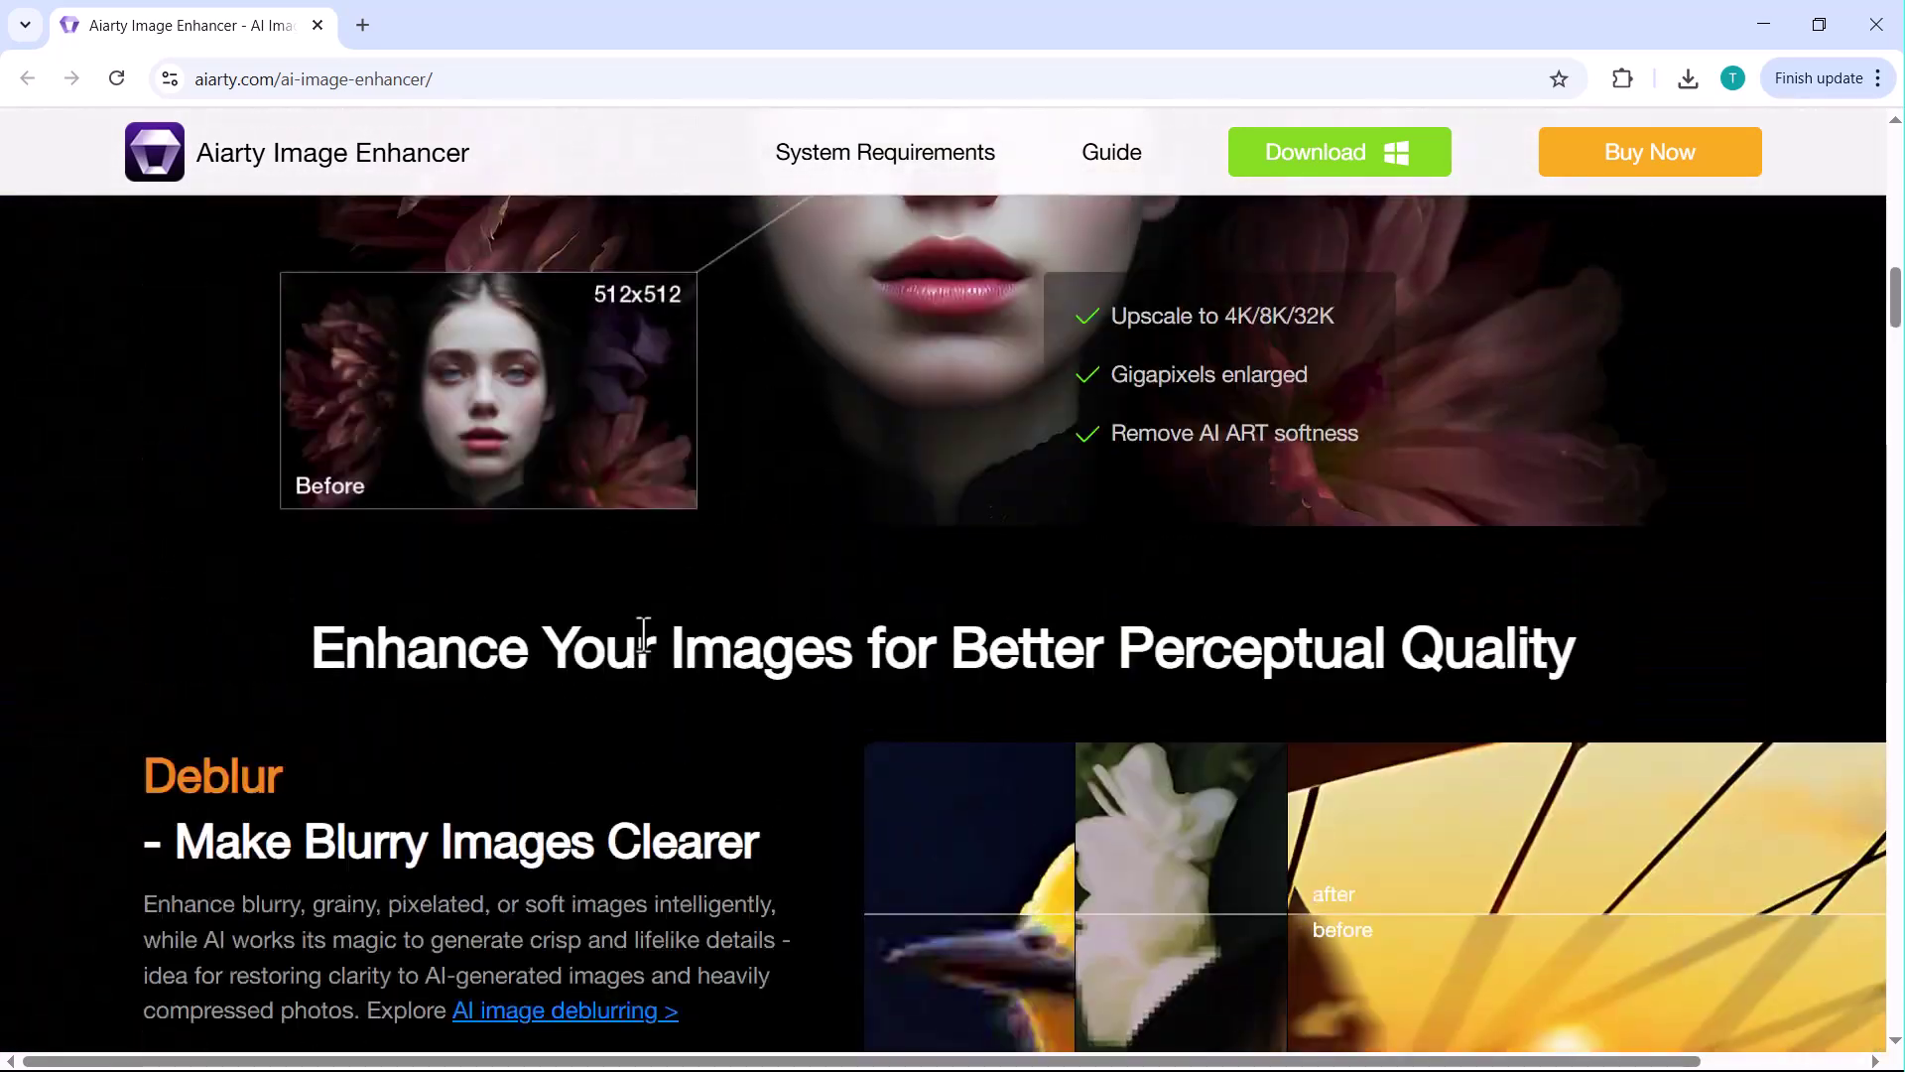
{"action": "scroll", "coordinate": [643, 632], "scroll_direction": "up", "scroll_amount": 10}
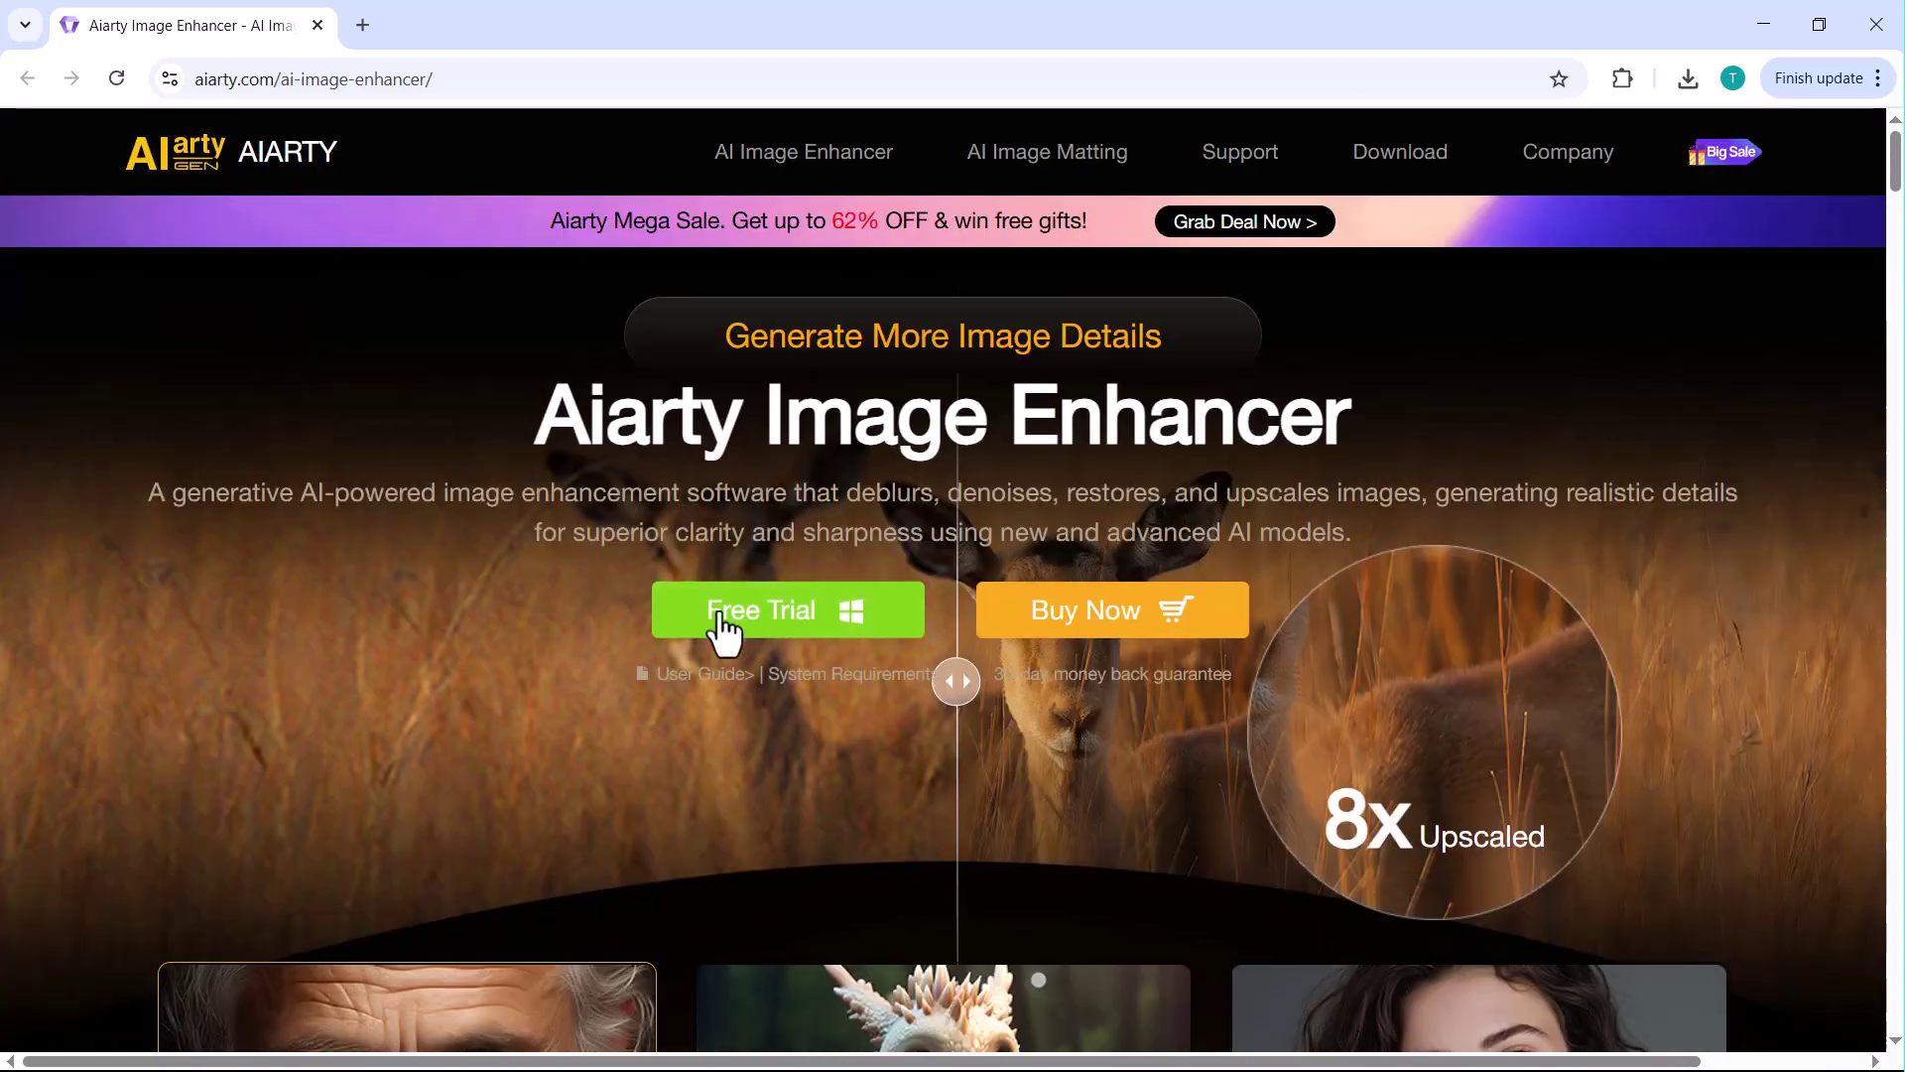
{"action": "left_click", "coordinate": [796, 616]}
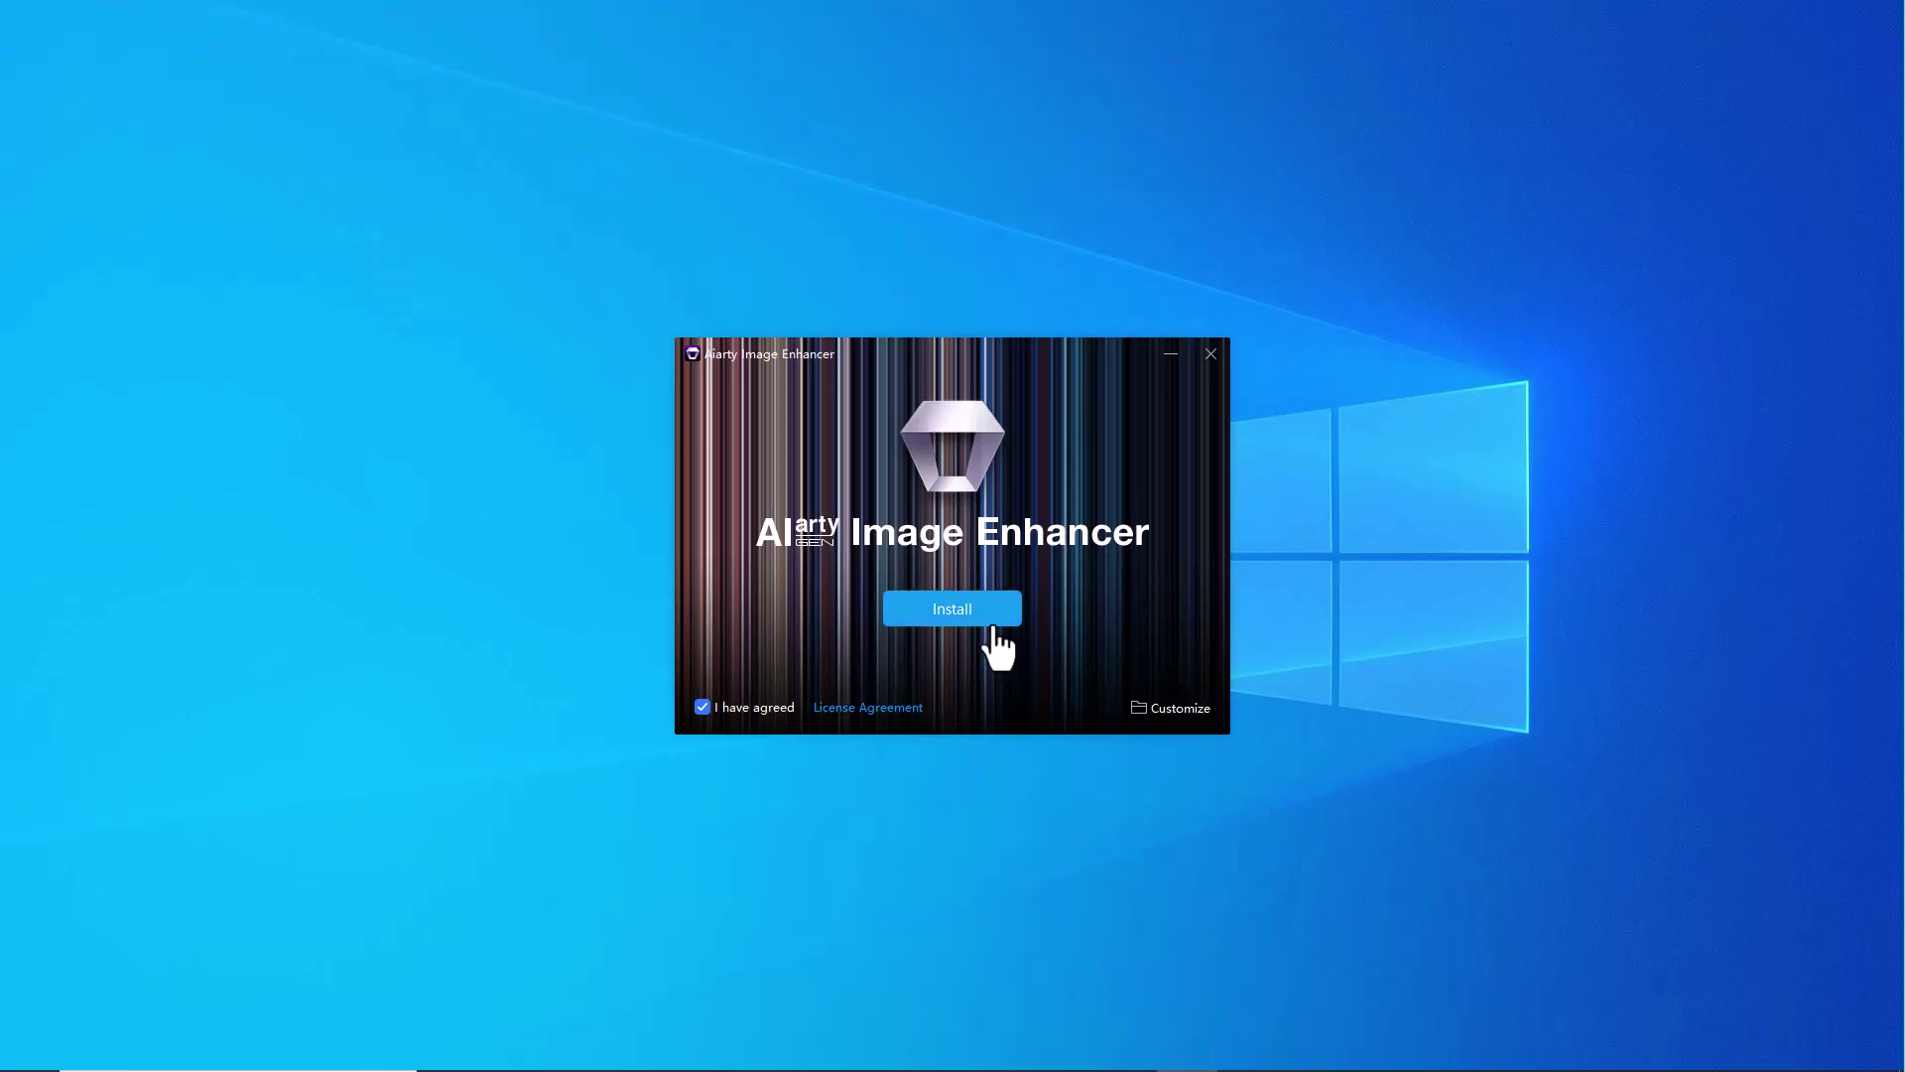
{"action": "left_click", "coordinate": [986, 601]}
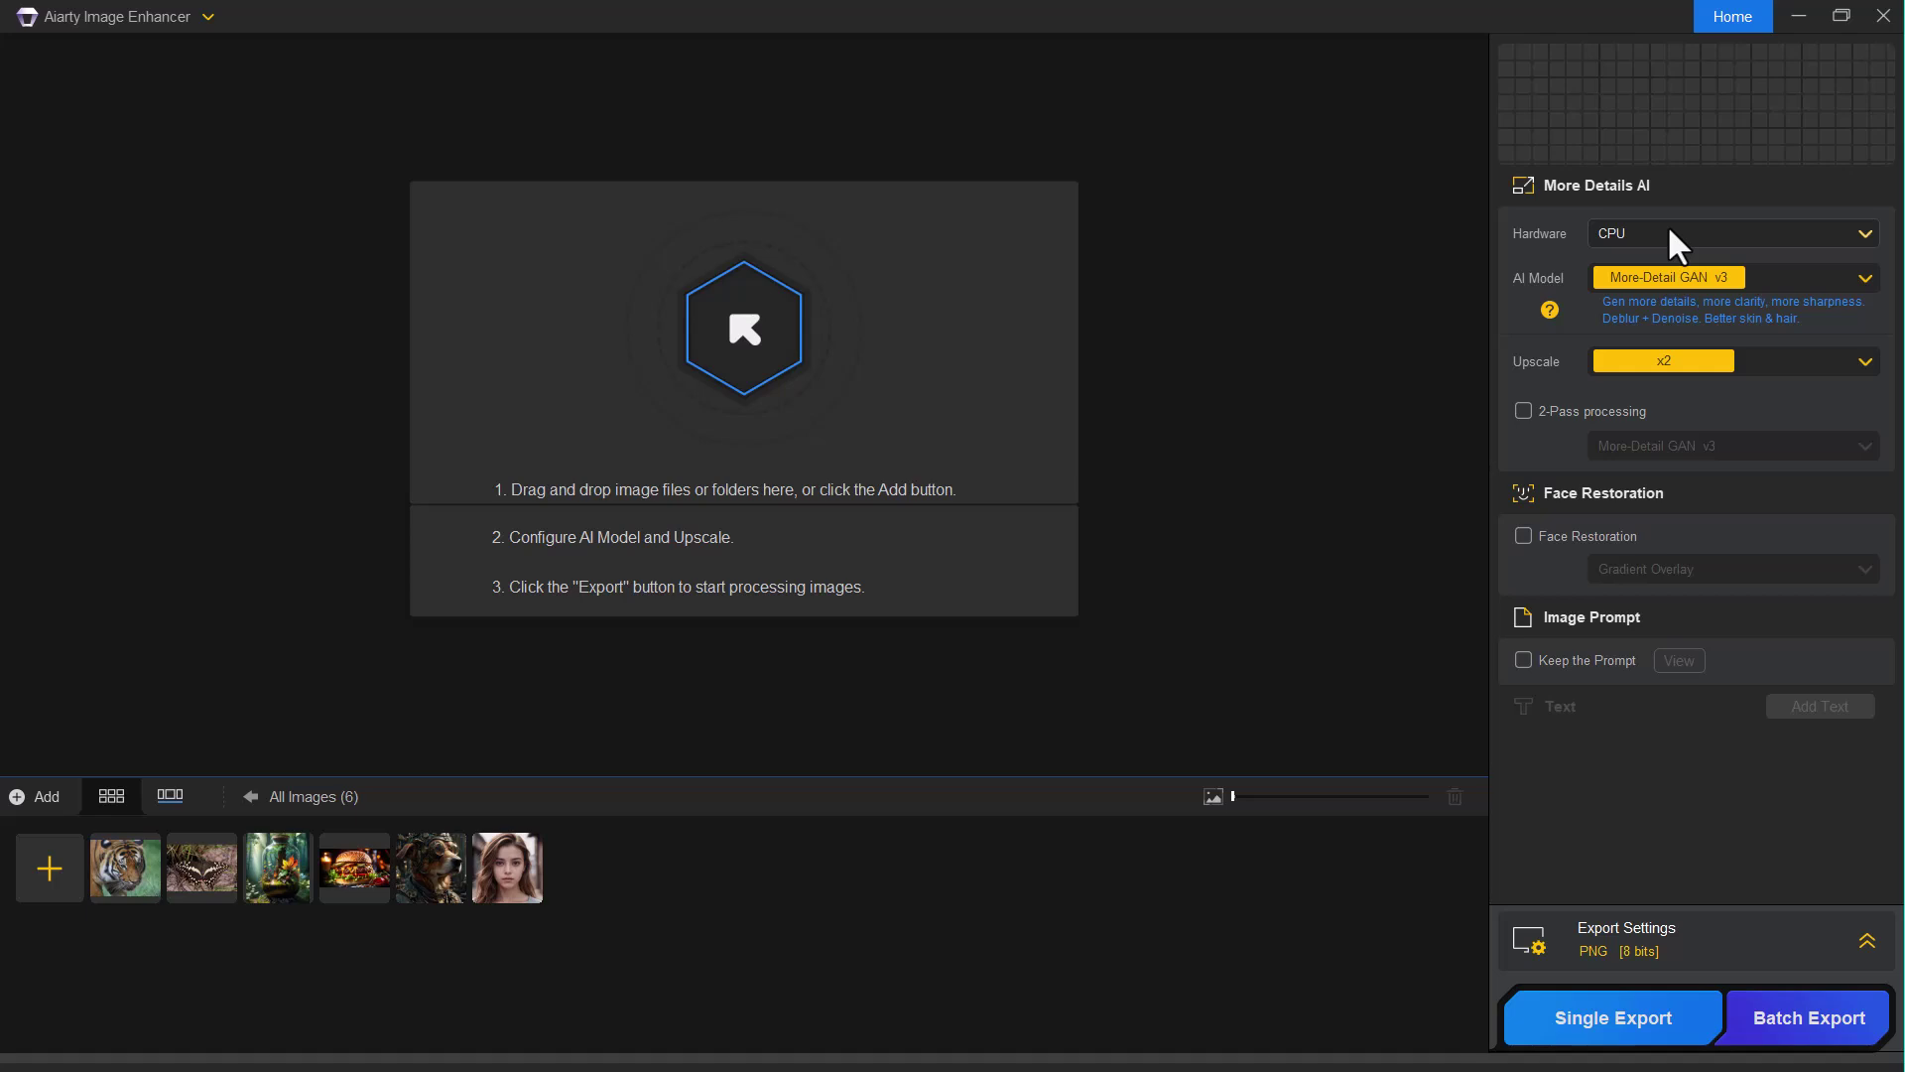
Review the available AI models and upscale options, keeping More-Detail GAN v3 and x2
{"action": "left_click", "coordinate": [1675, 288]}
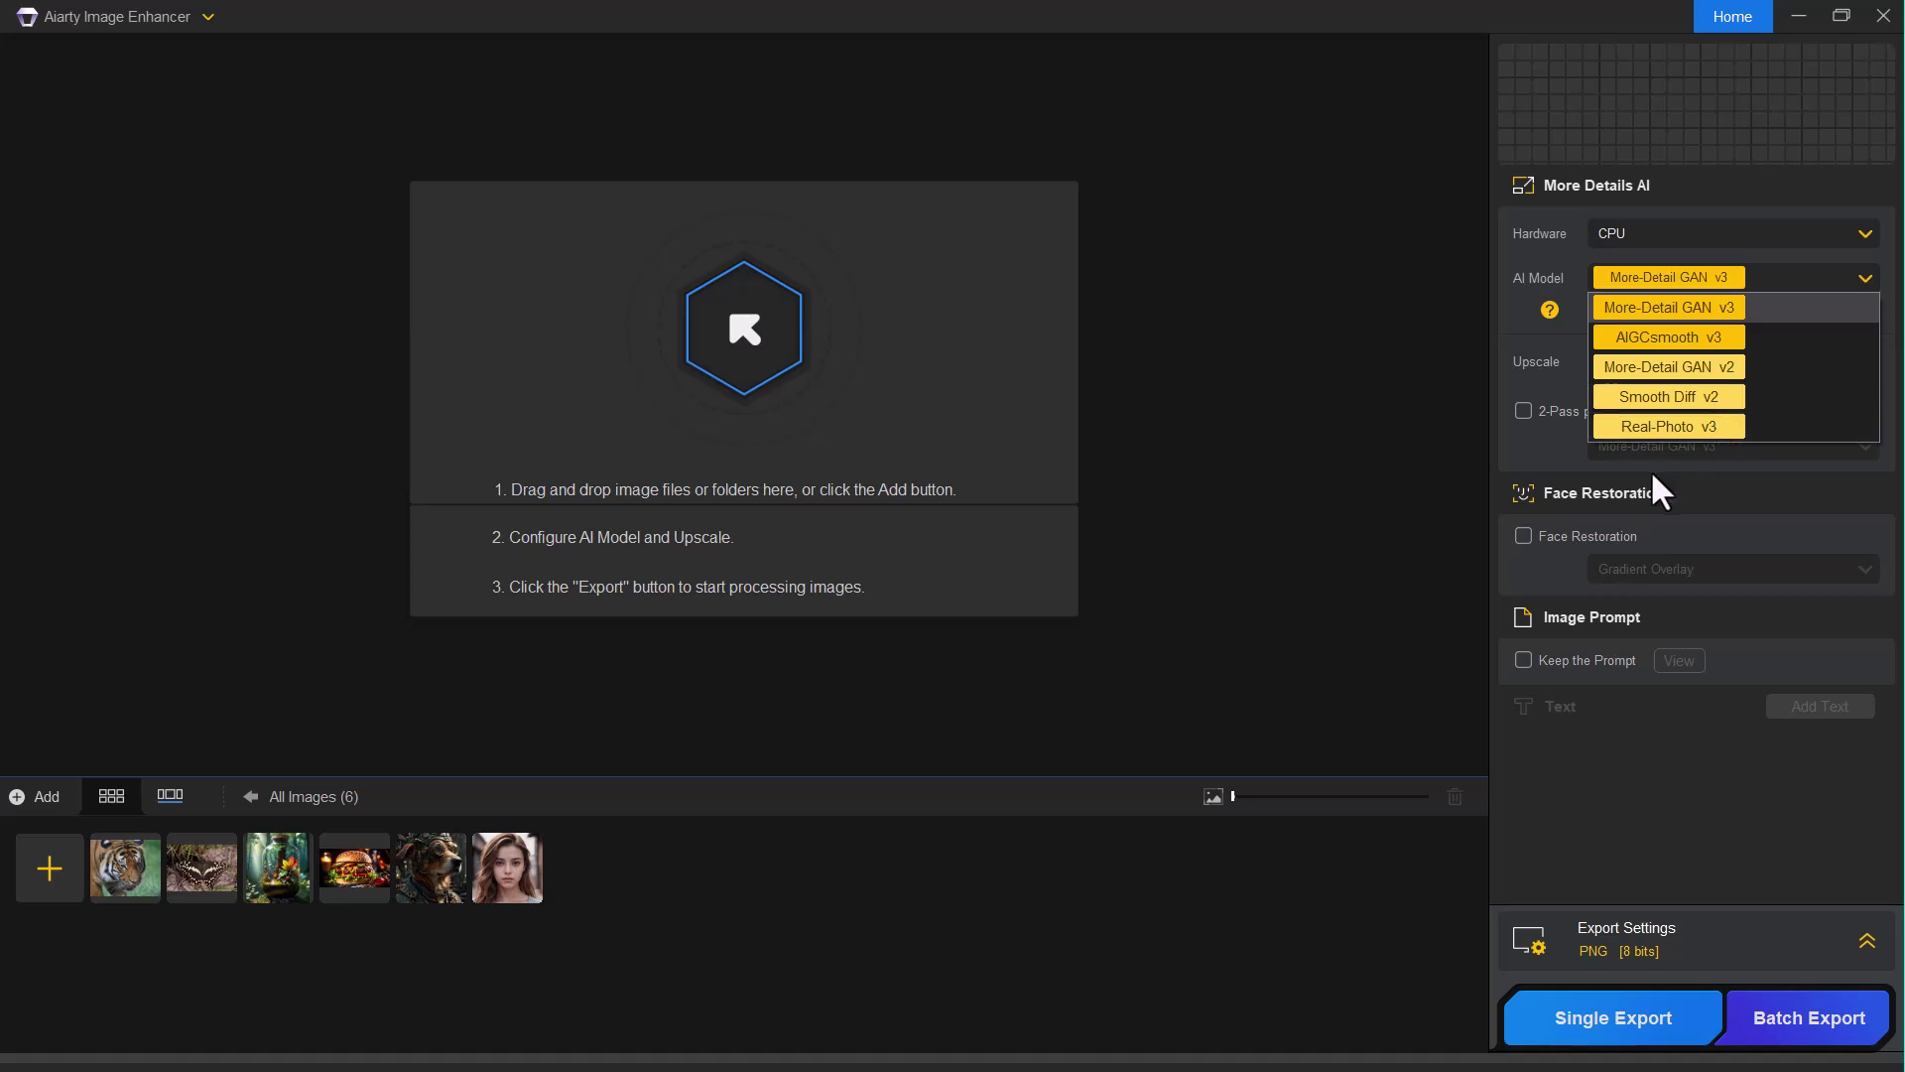
{"action": "left_click", "coordinate": [1554, 458]}
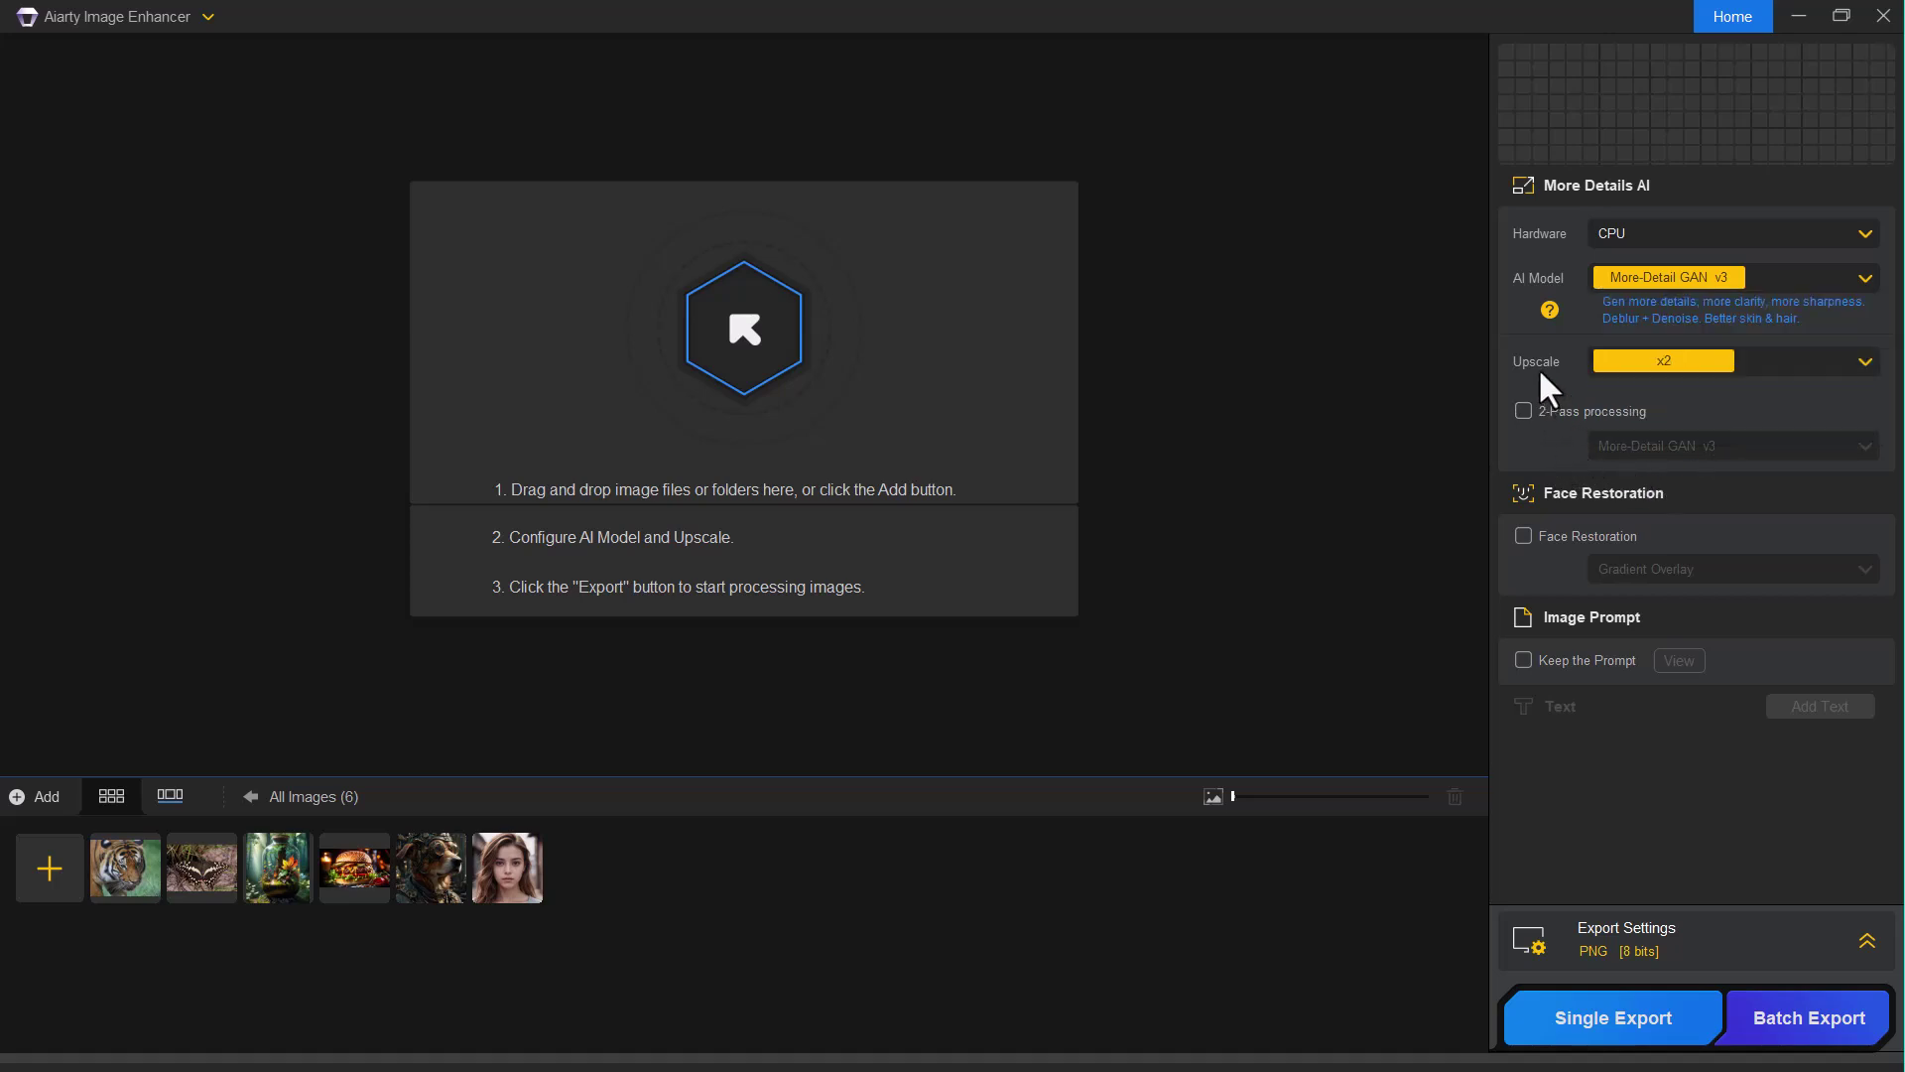
{"action": "left_click", "coordinate": [1760, 361]}
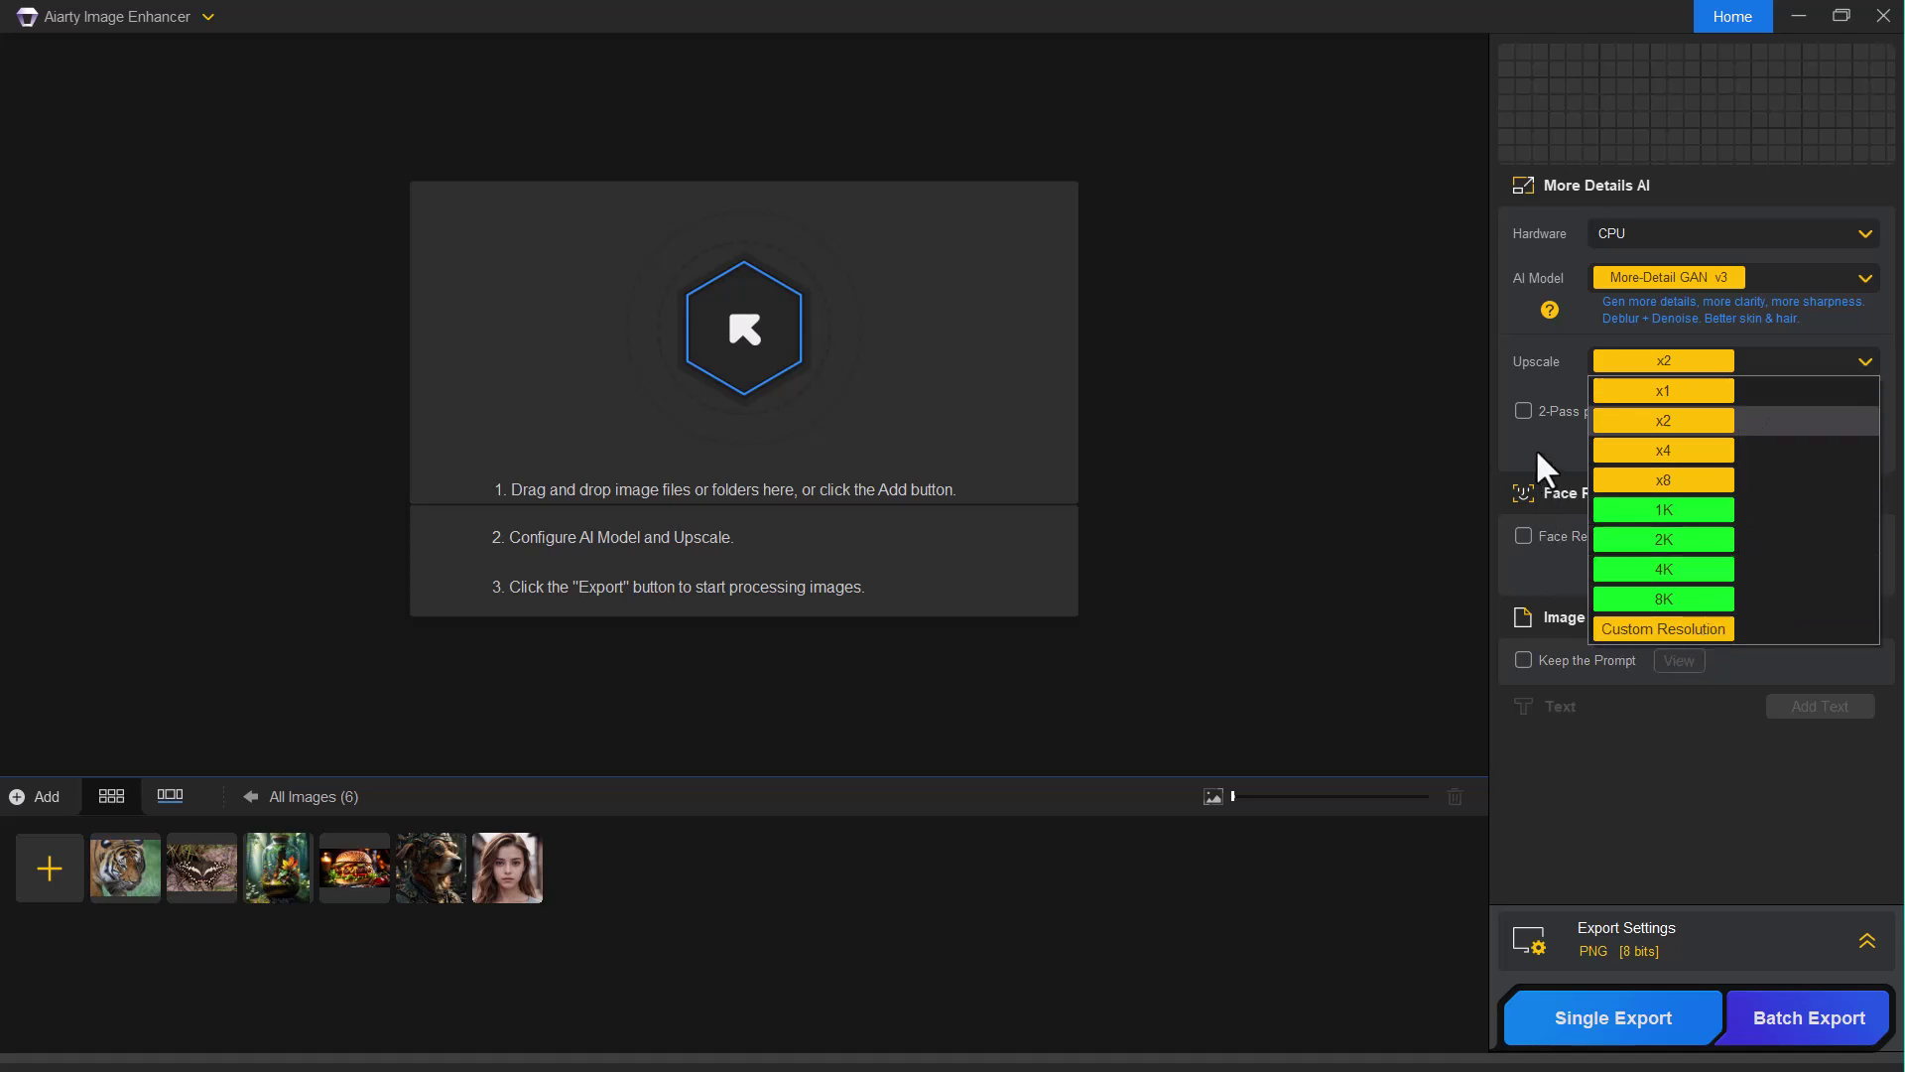
{"action": "left_click", "coordinate": [1491, 440]}
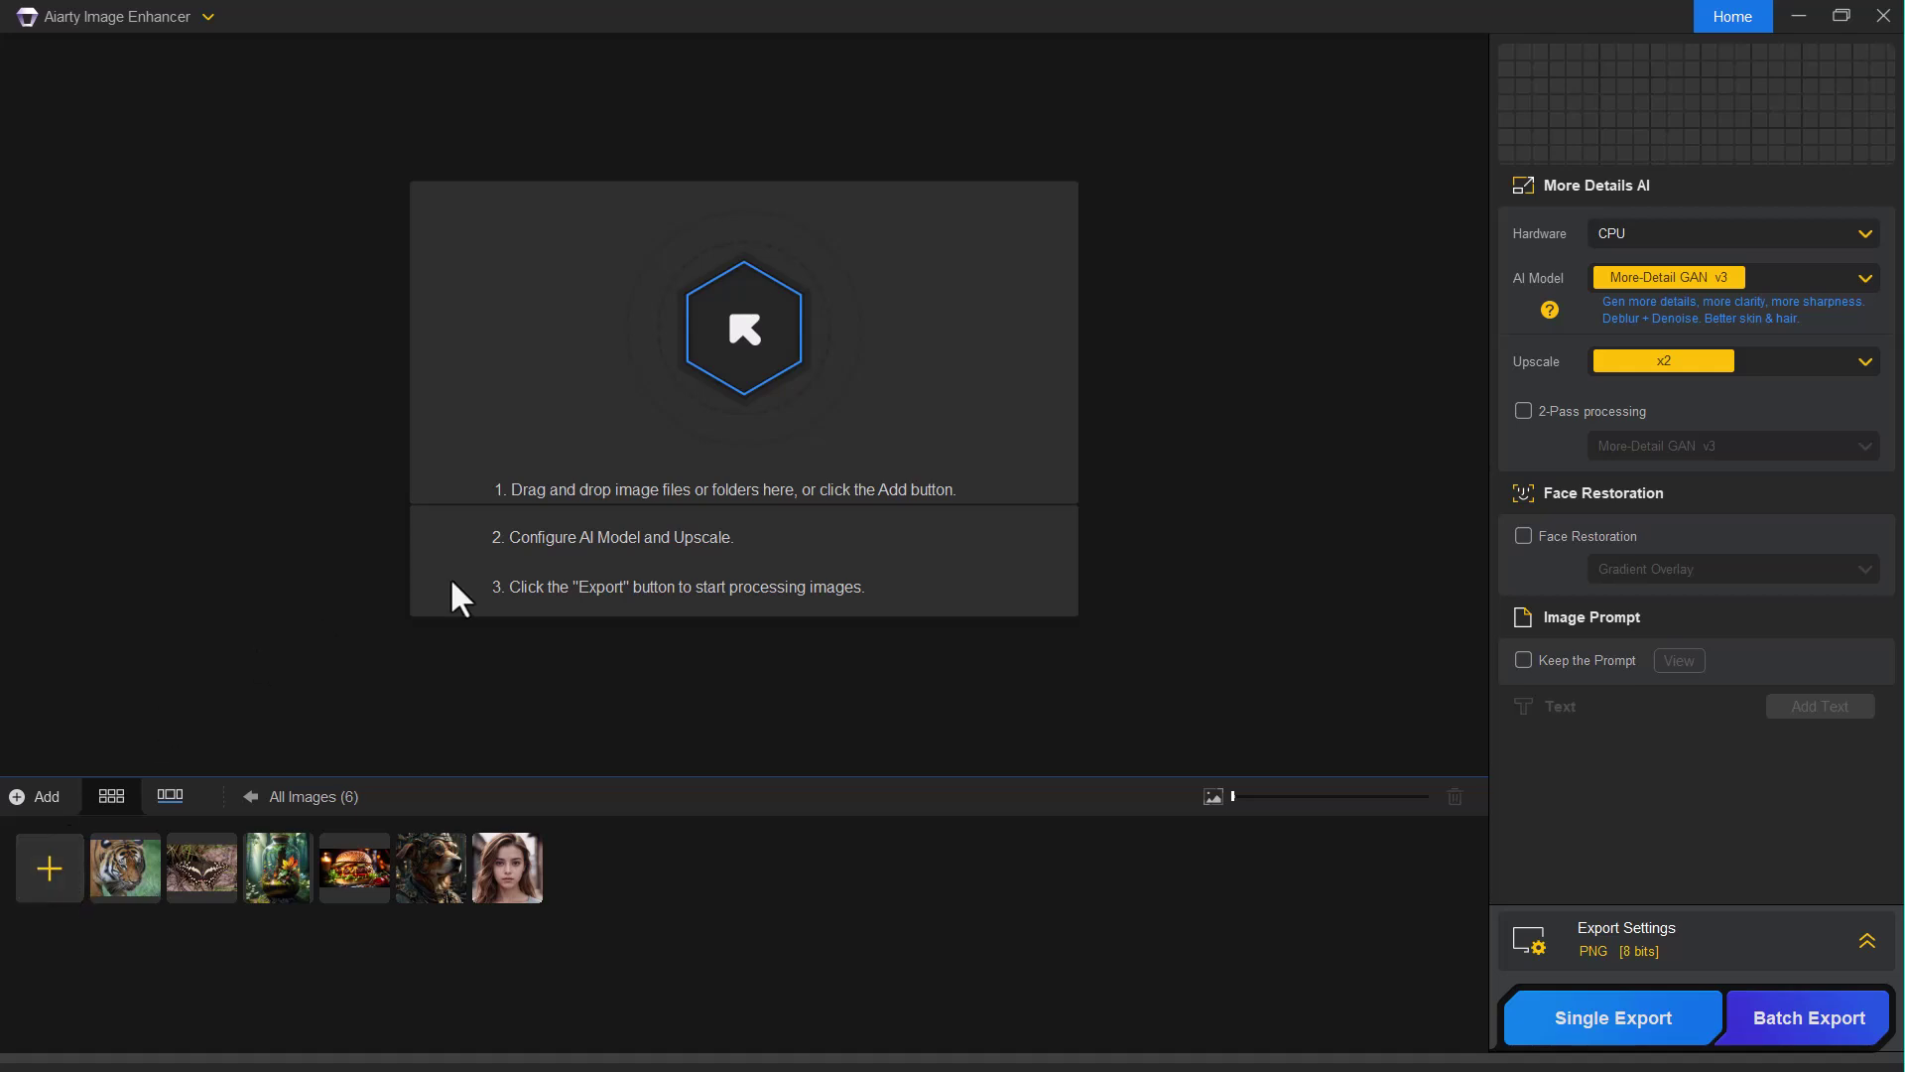
Generate a before/after preview of the tiger image 0010.png with More-Detail GAN v3 at x2, fitting the whole picture in view
{"action": "left_click", "coordinate": [735, 337]}
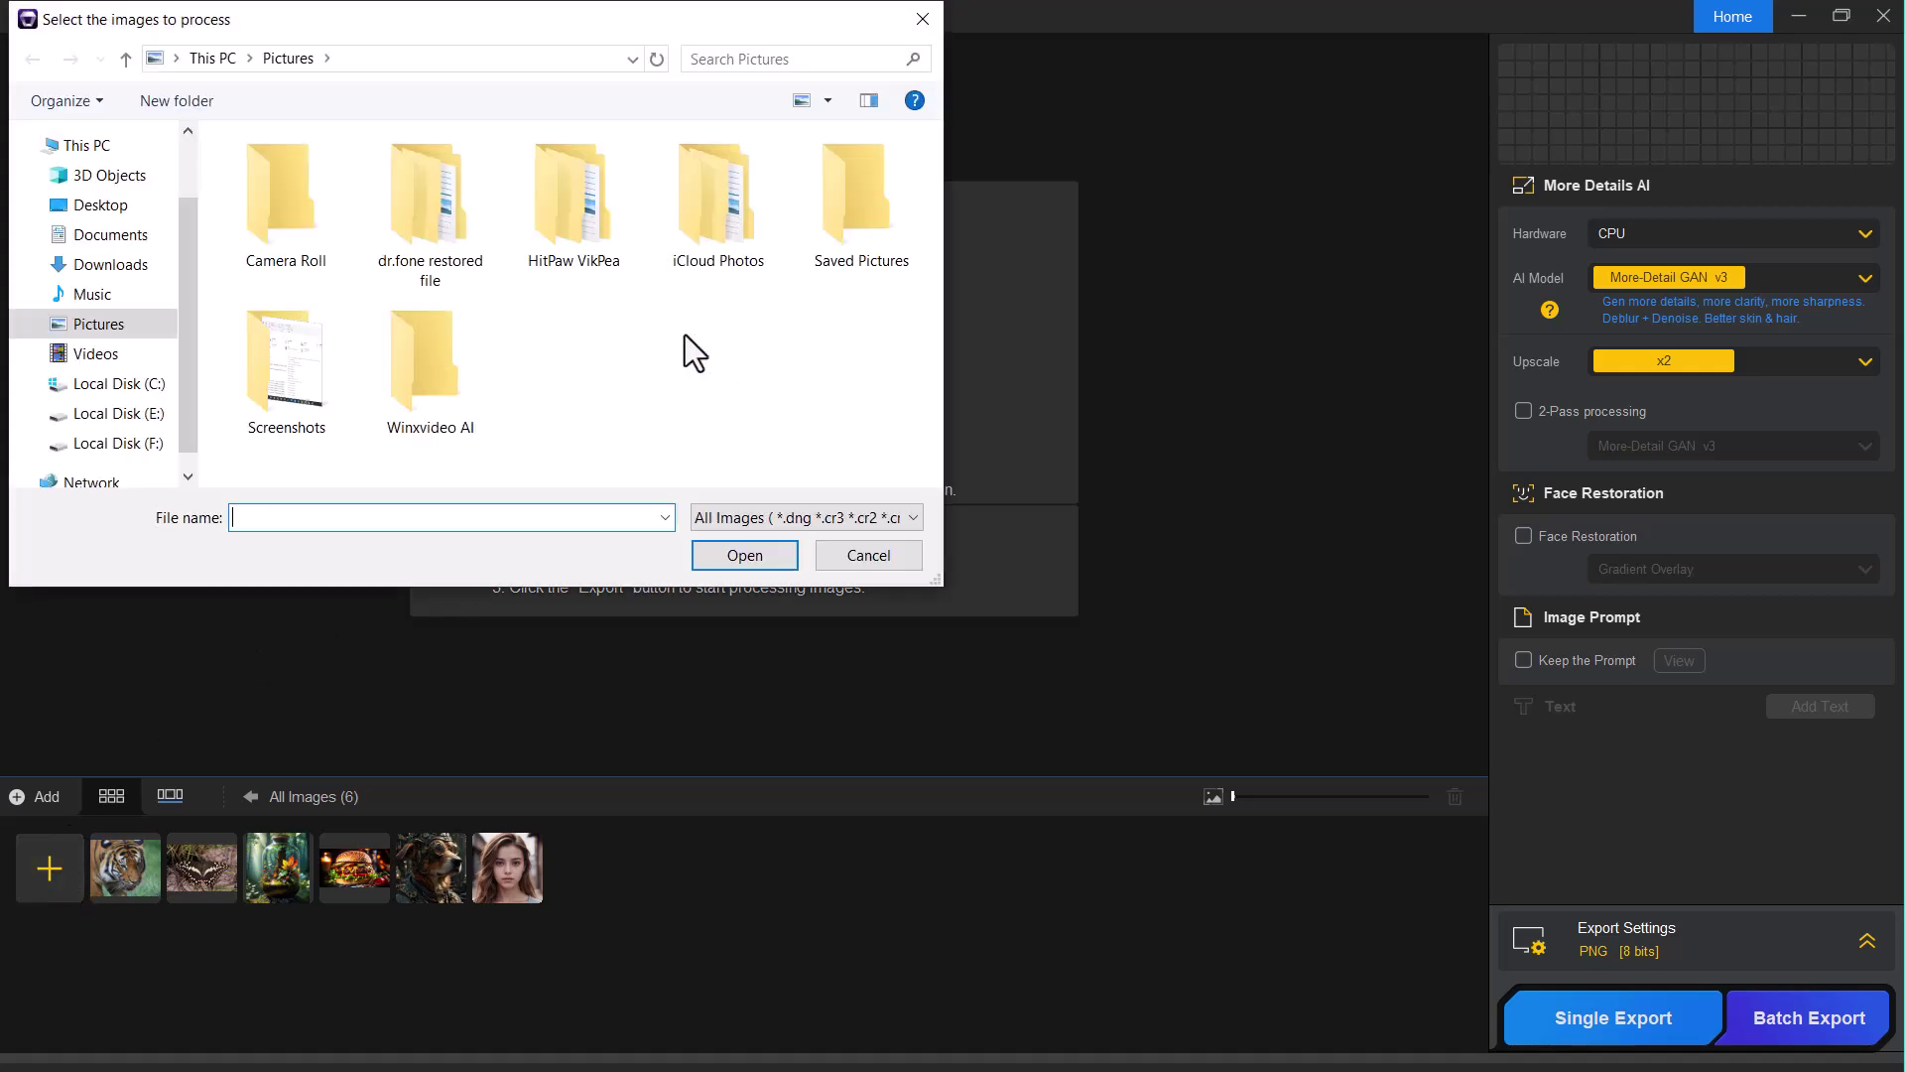
{"action": "key", "text": "Escape"}
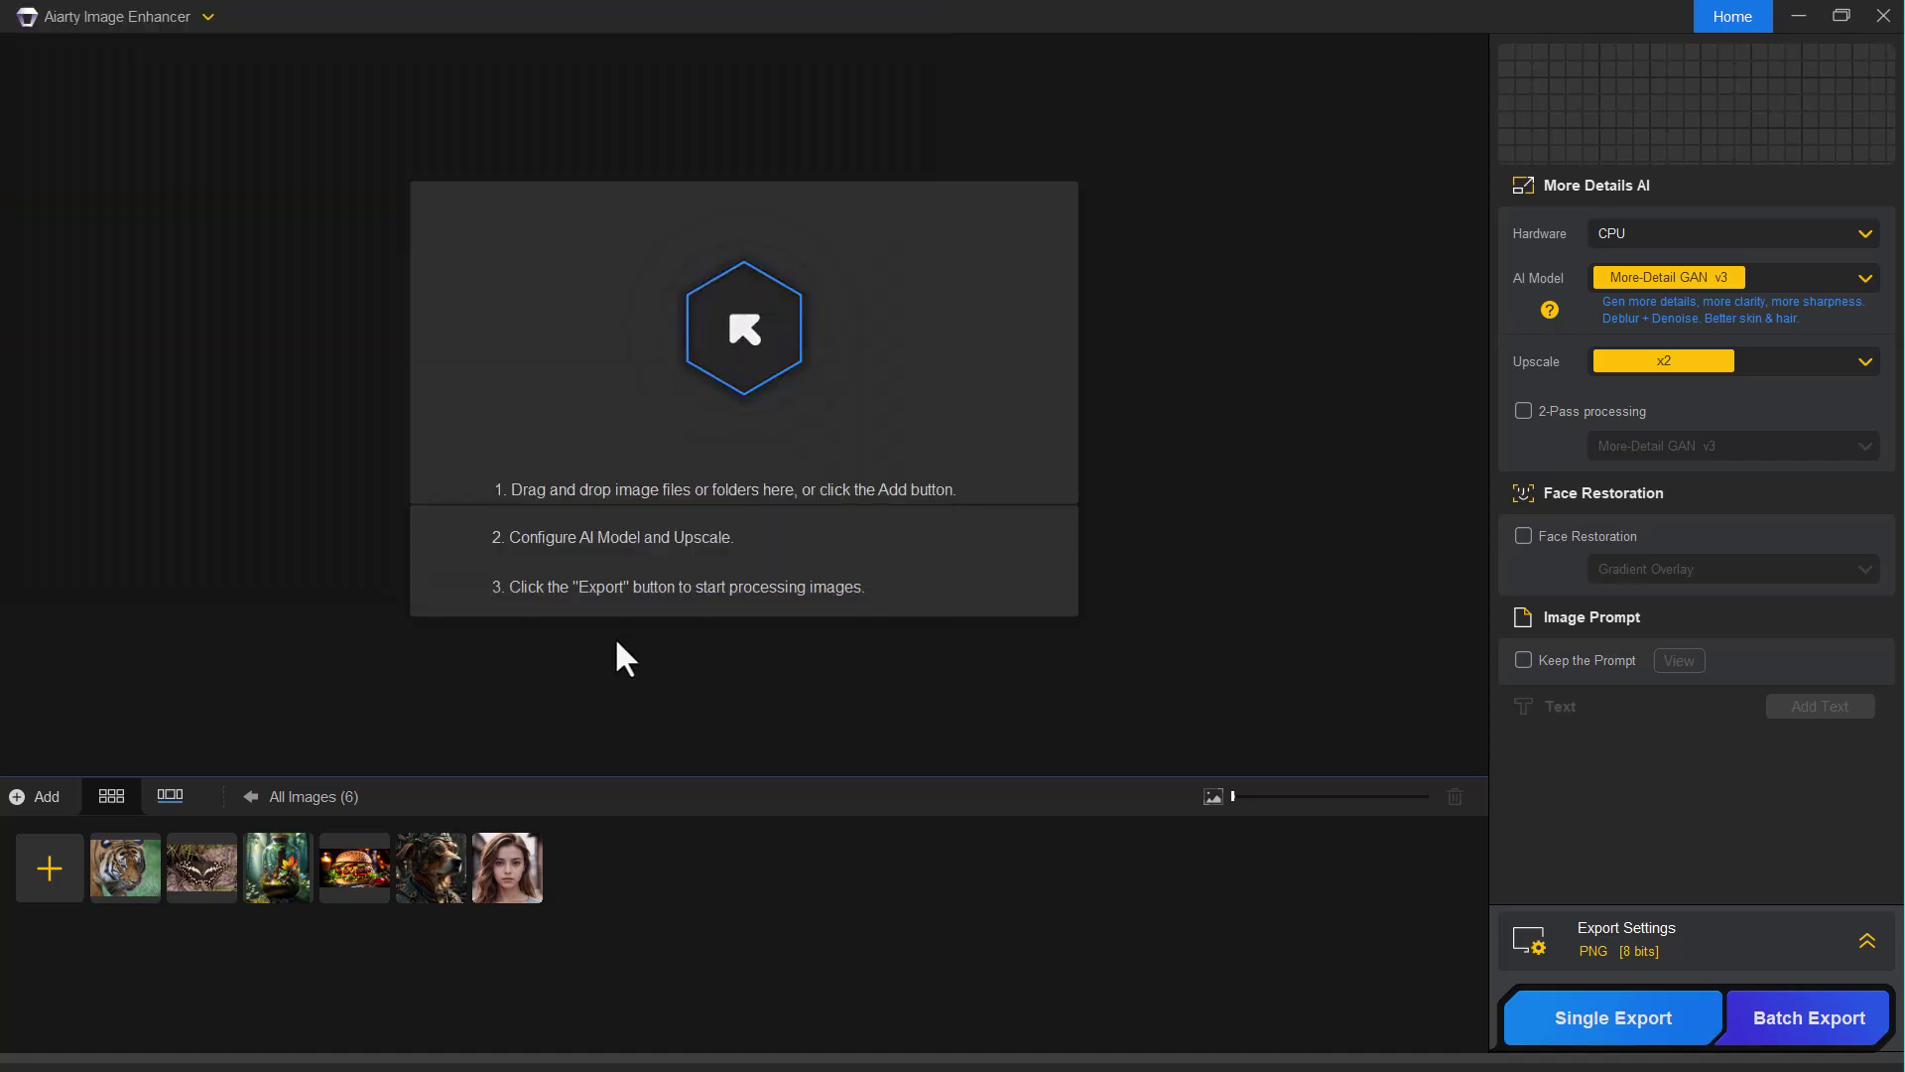
{"action": "left_click", "coordinate": [117, 867]}
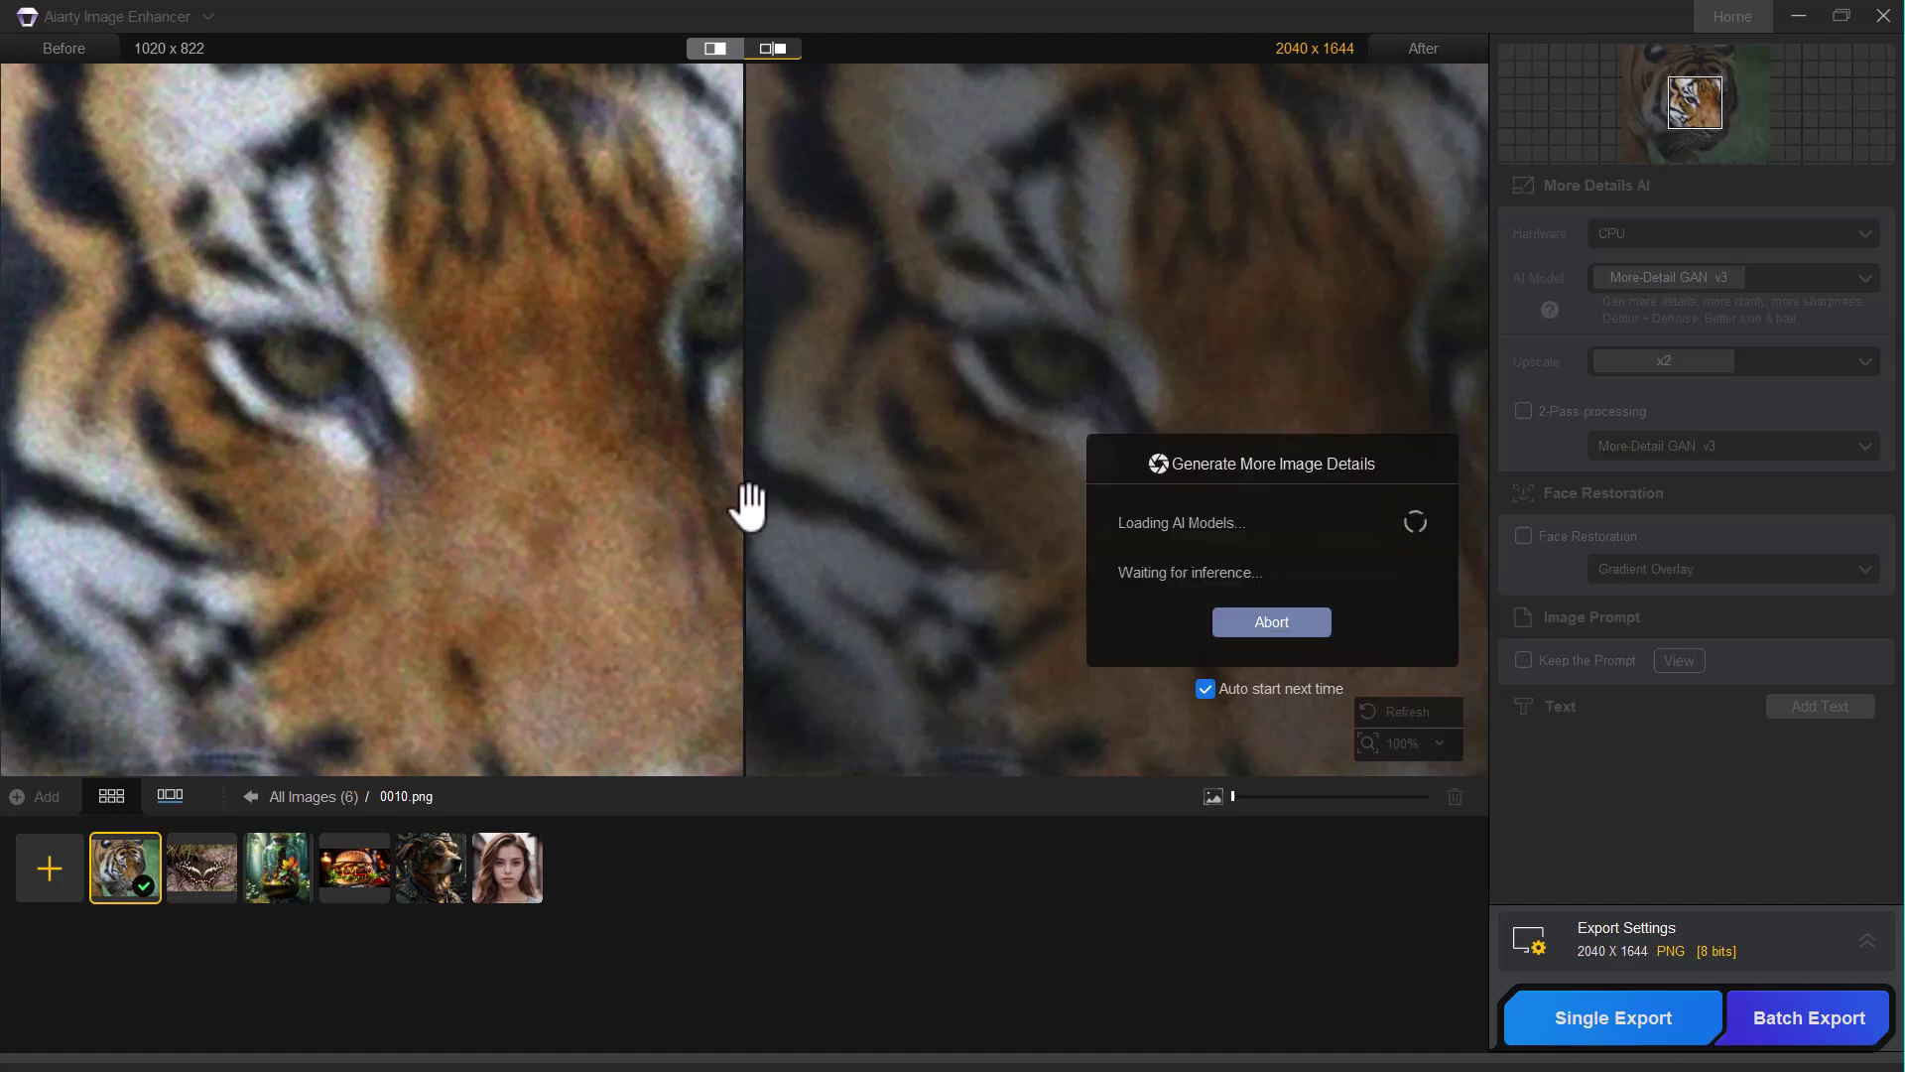
{"action": "scroll", "coordinate": [800, 470], "scroll_direction": "down", "scroll_amount": 5}
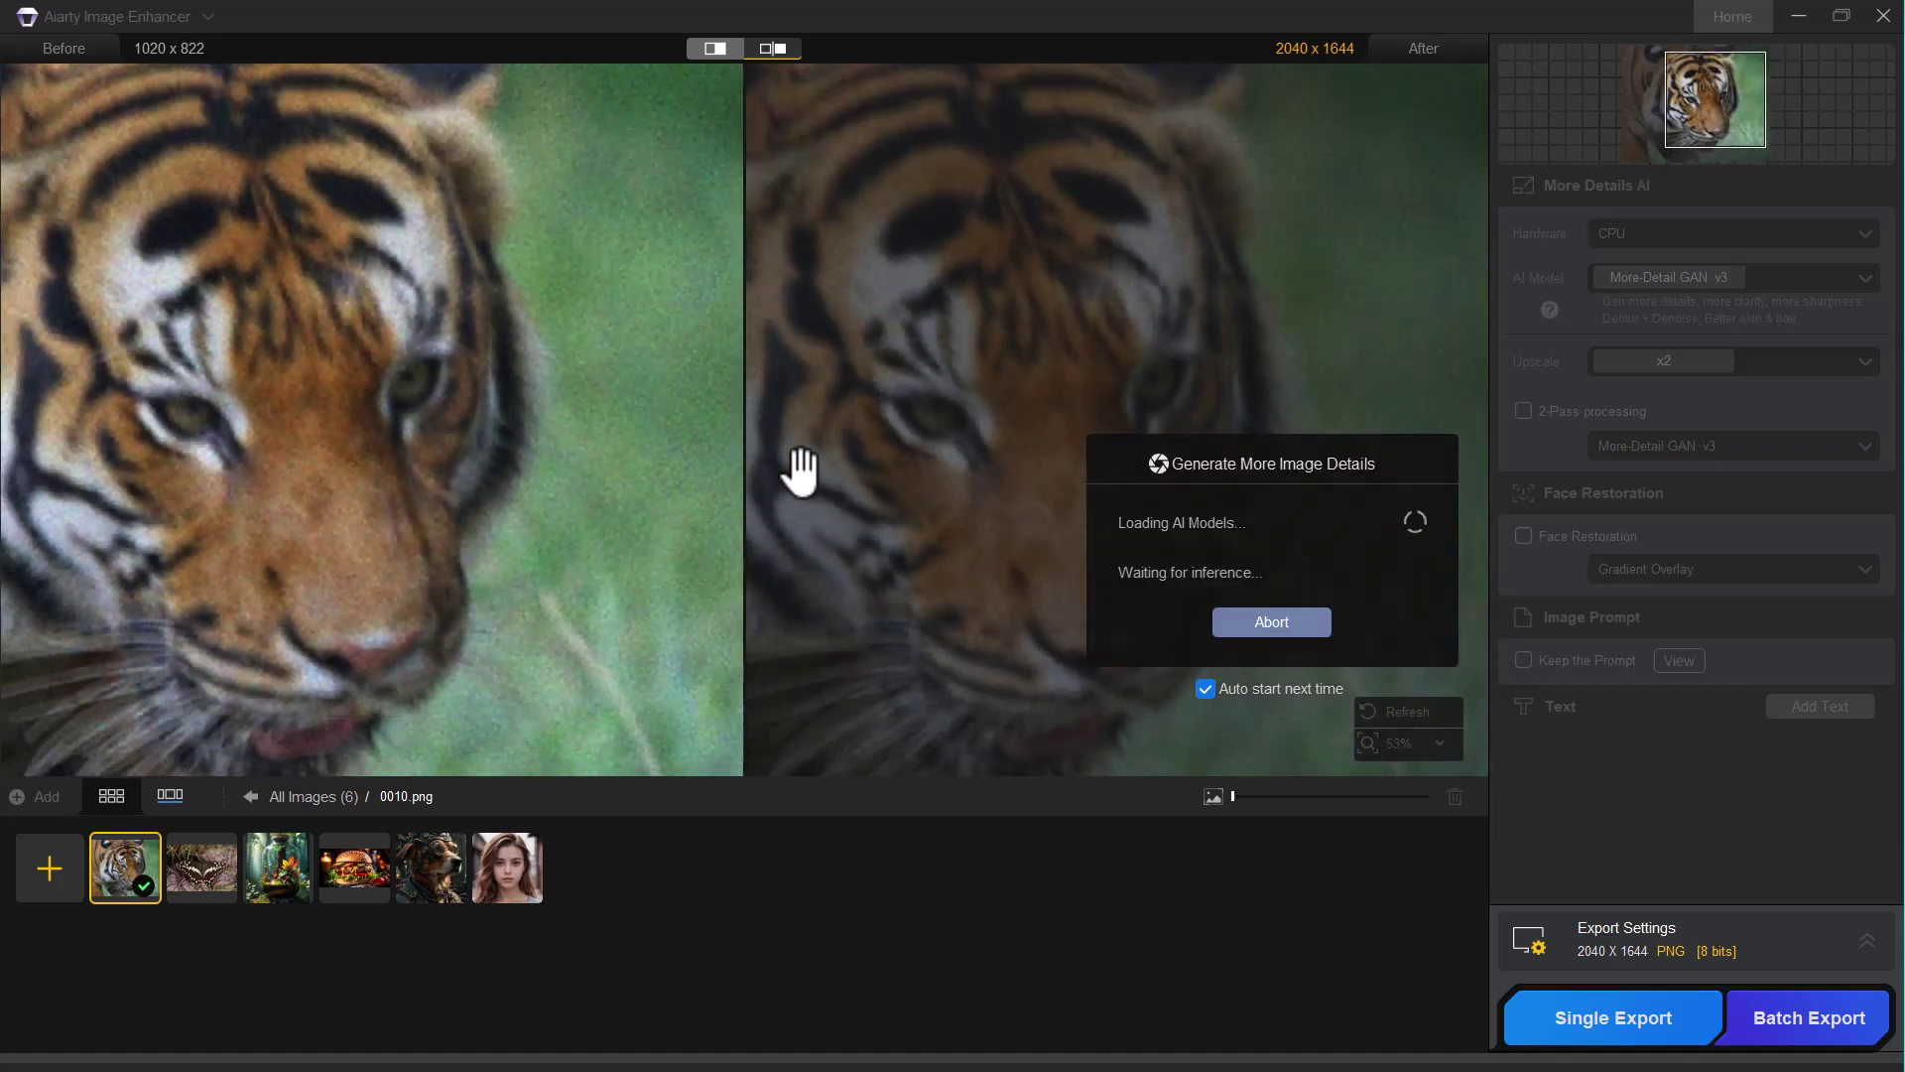
{"action": "scroll", "coordinate": [800, 471], "scroll_direction": "up", "scroll_amount": 2}
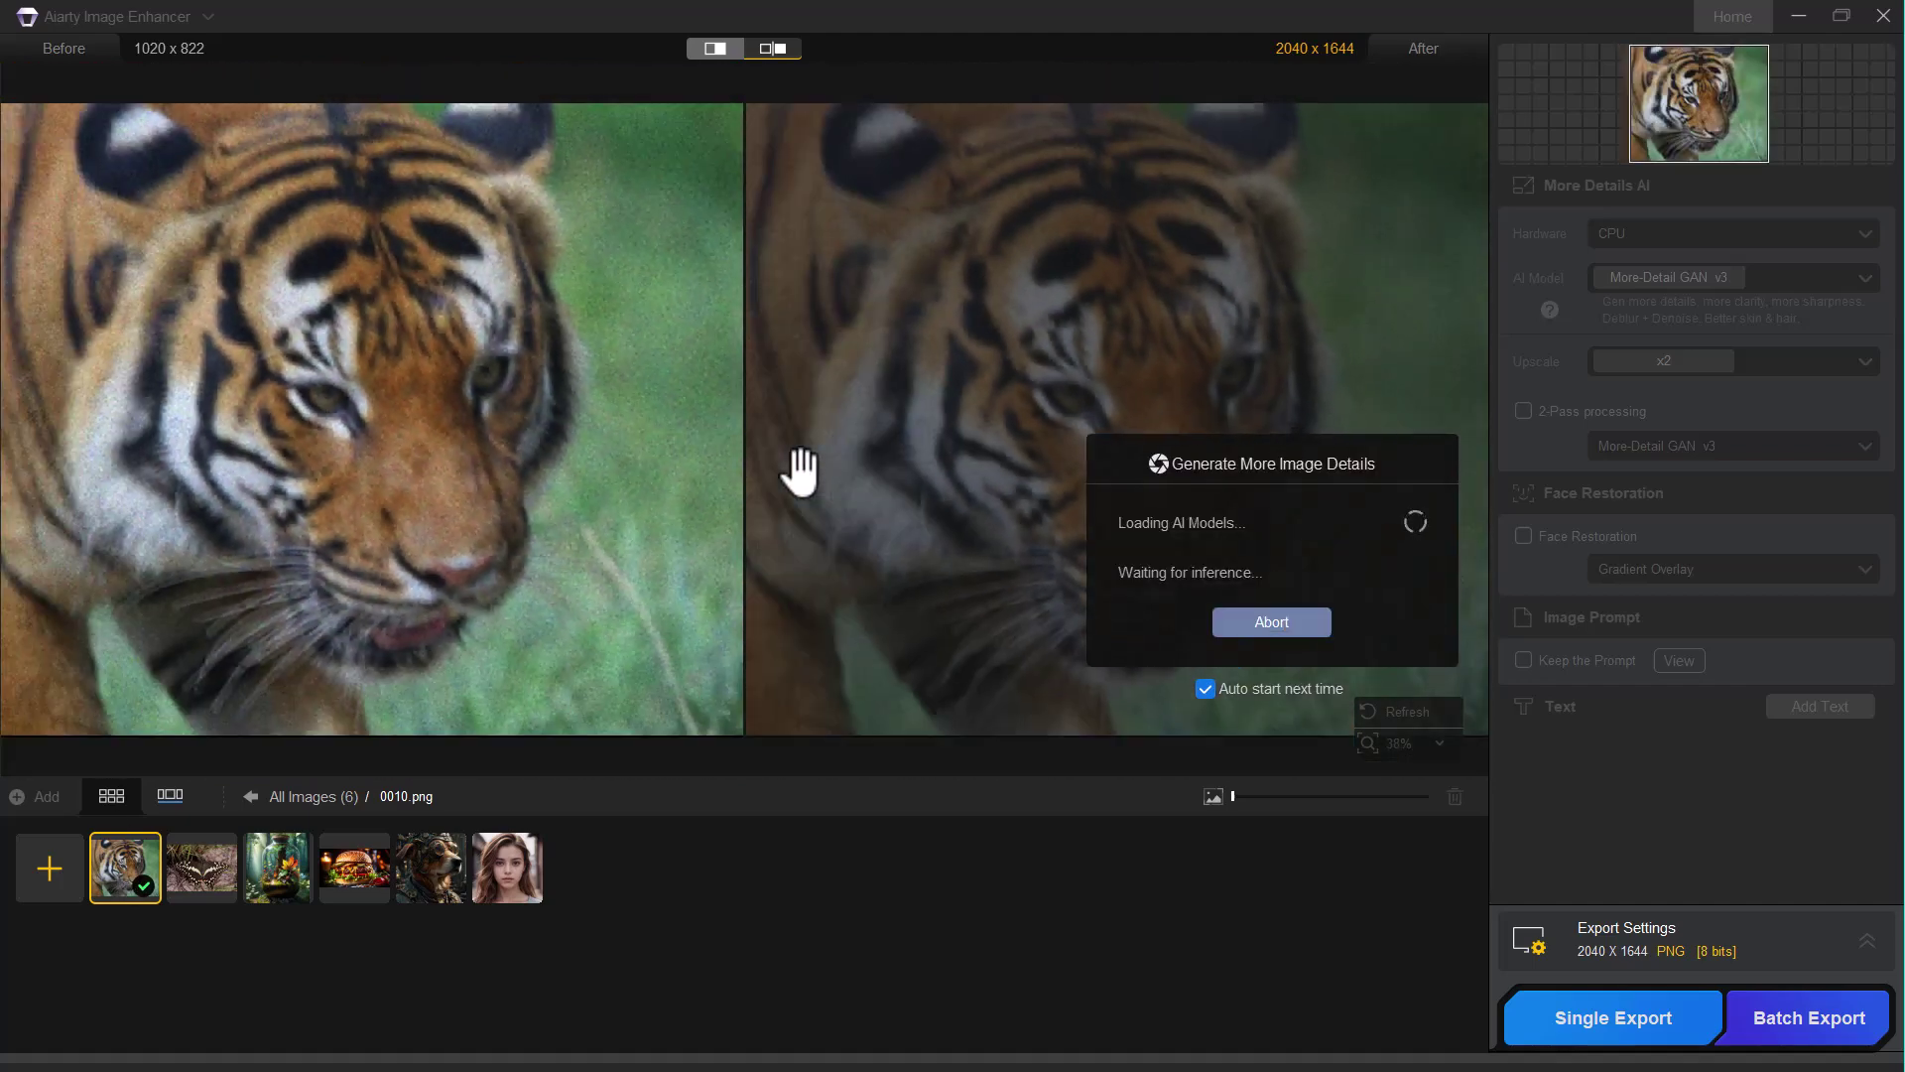
{"action": "scroll", "coordinate": [800, 470], "scroll_direction": "down", "scroll_amount": 1}
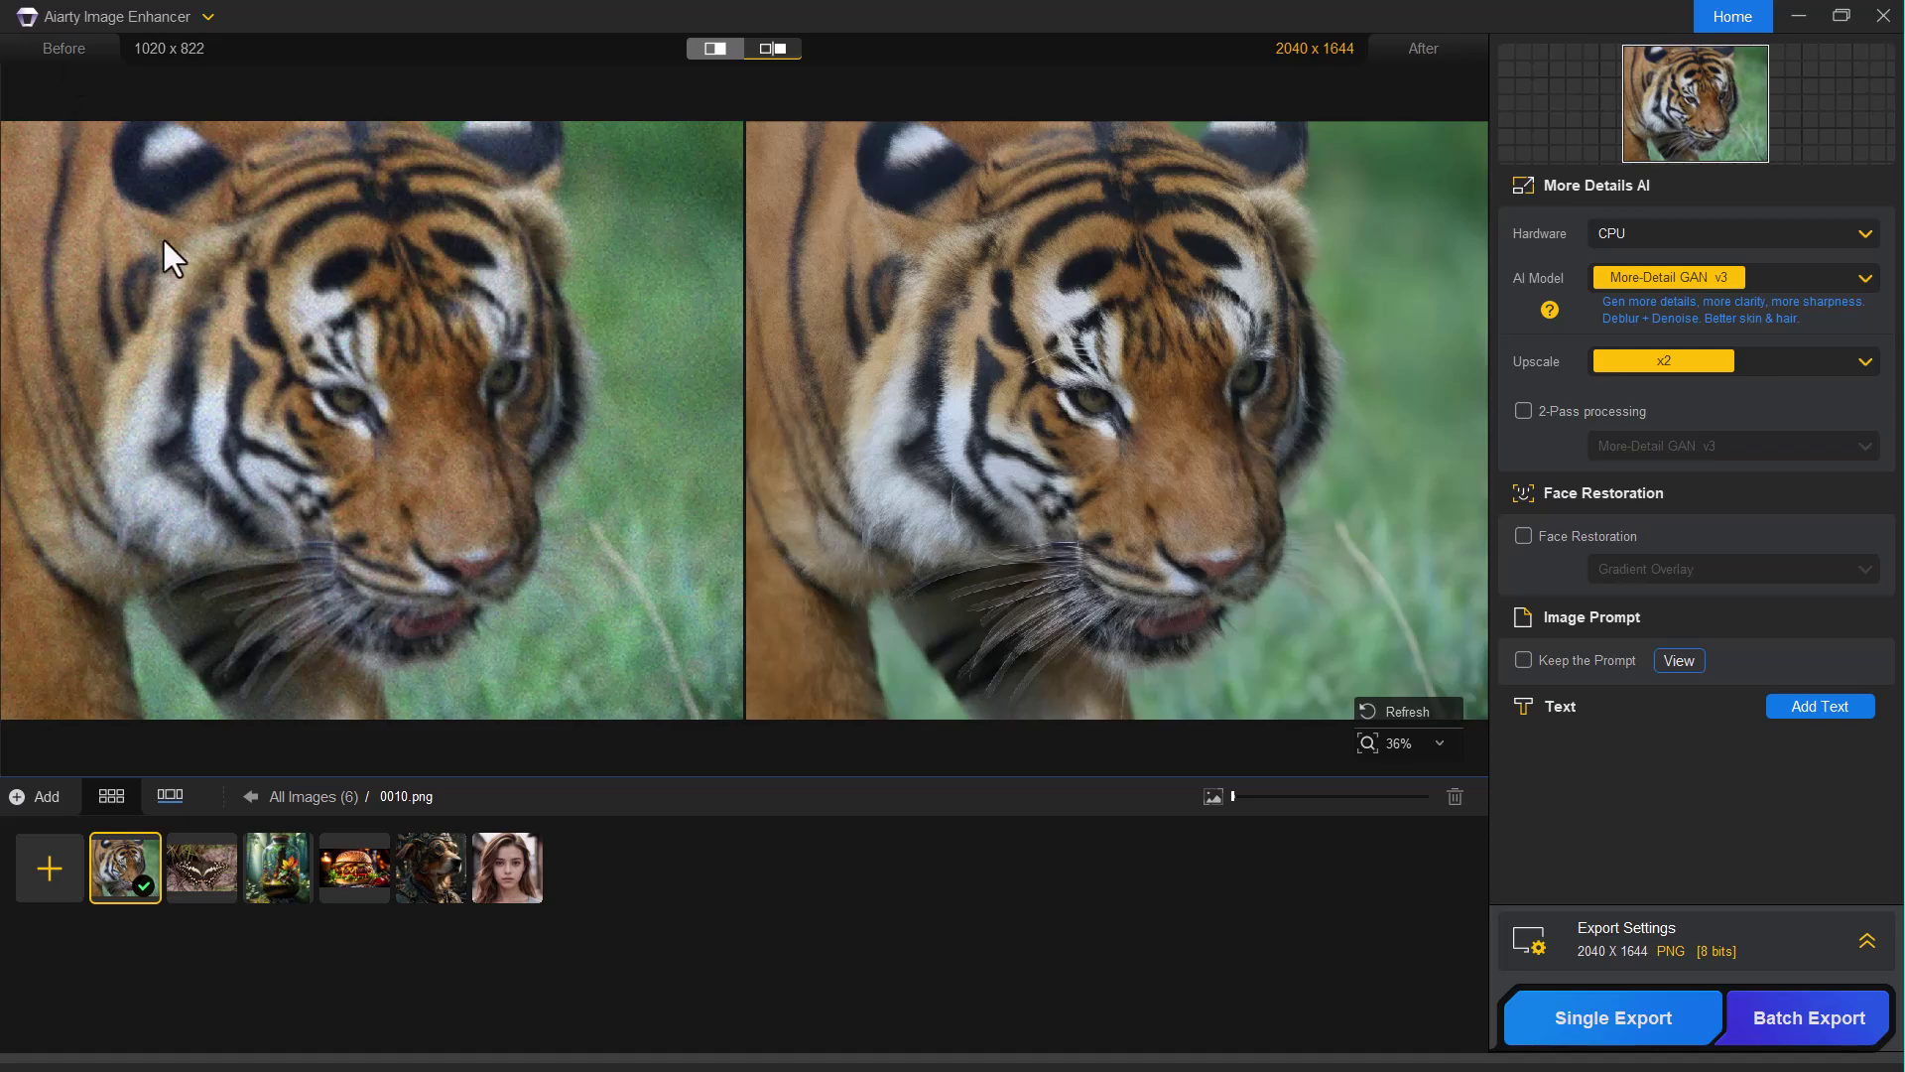
Compare the tiger's original and enhanced fur detail up close and review the other AI model choices
{"action": "scroll", "coordinate": [962, 360], "scroll_direction": "up", "scroll_amount": 5}
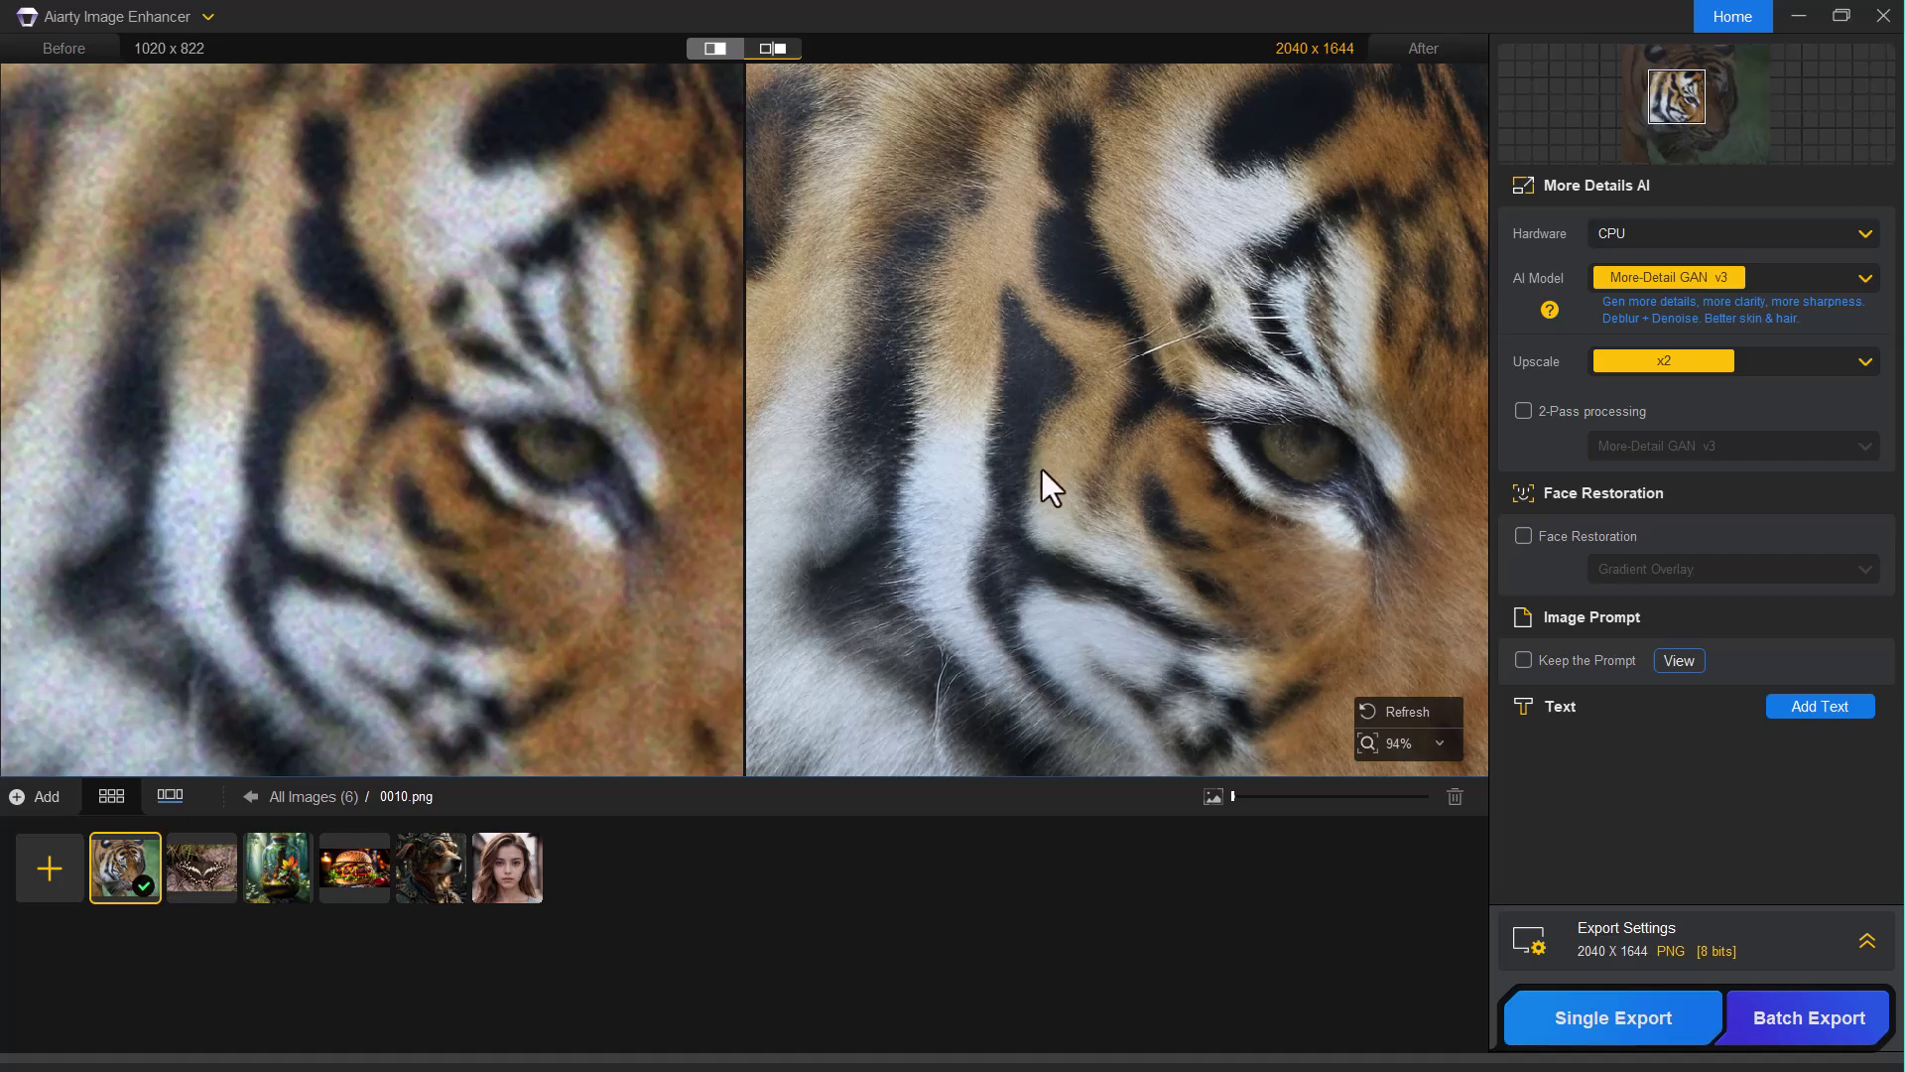
{"action": "scroll", "coordinate": [995, 327], "scroll_direction": "down", "scroll_amount": 5}
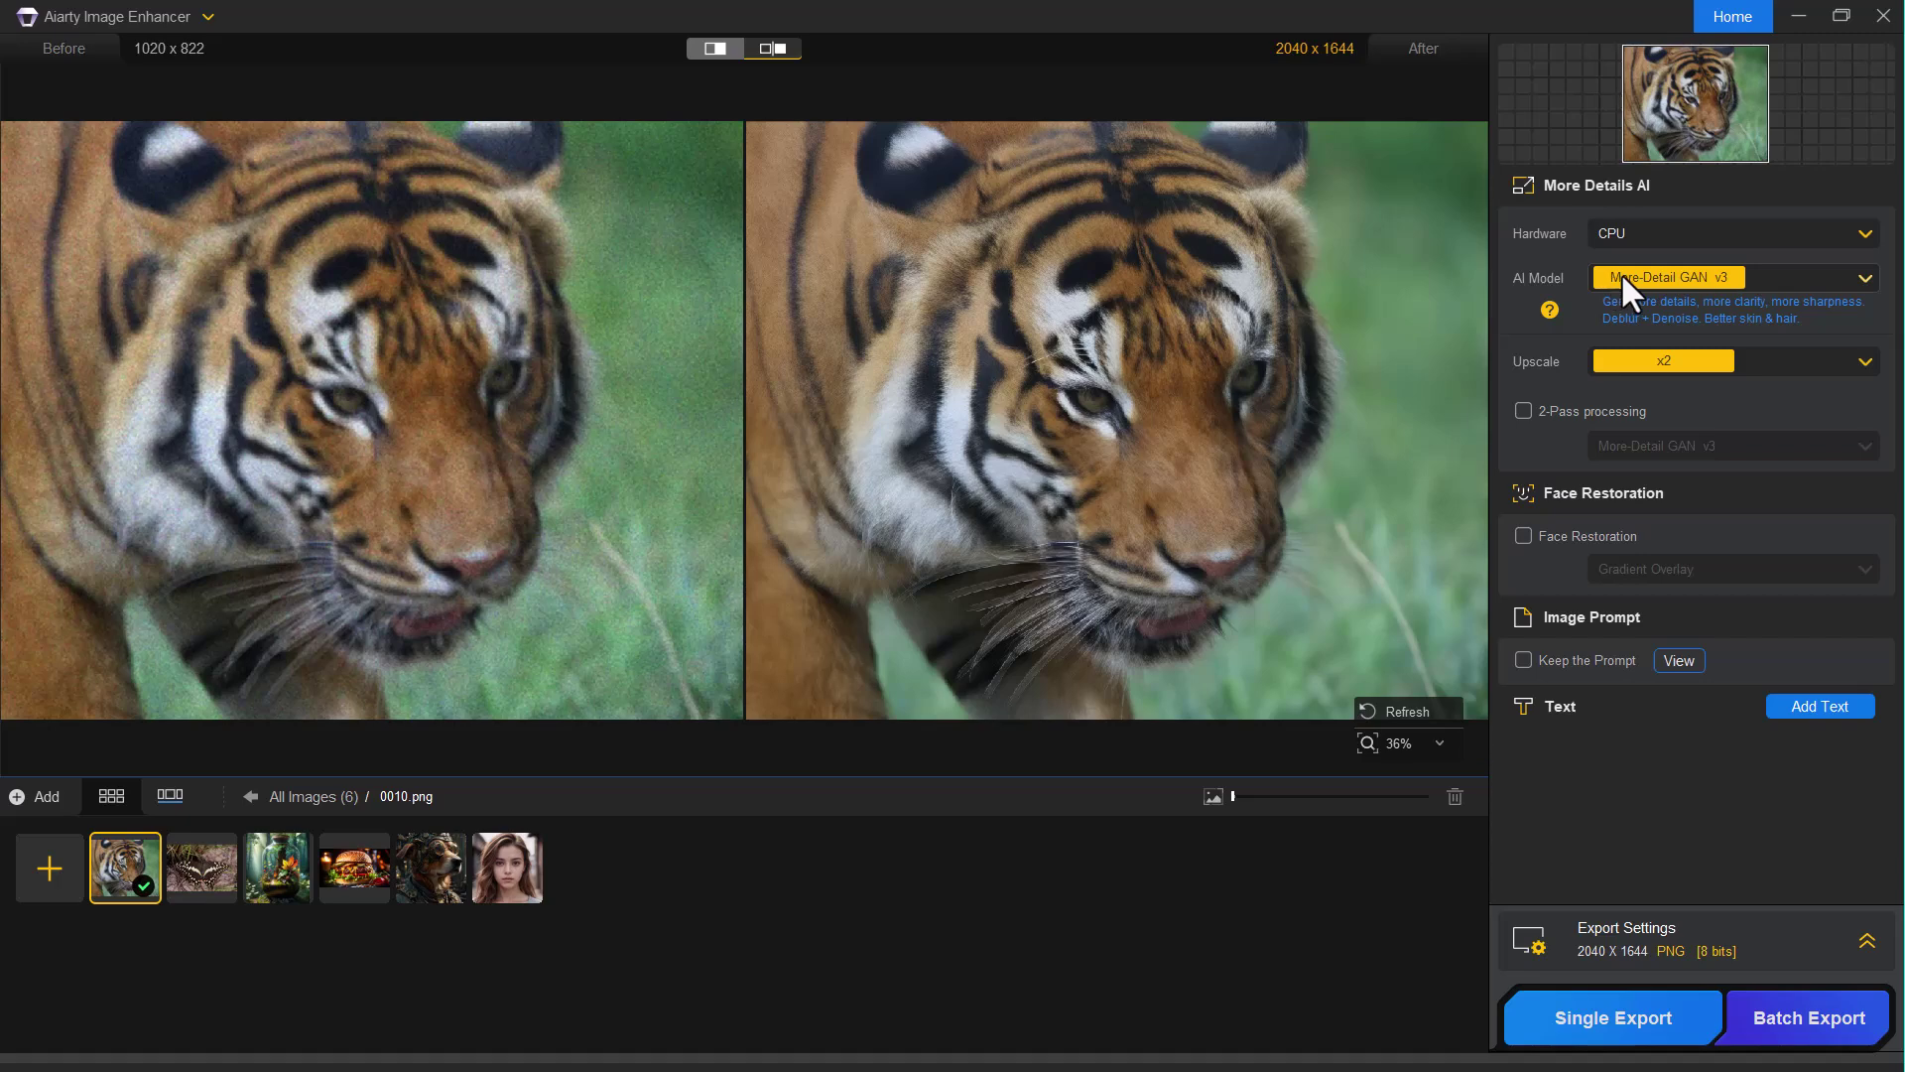
{"action": "left_click", "coordinate": [1629, 282]}
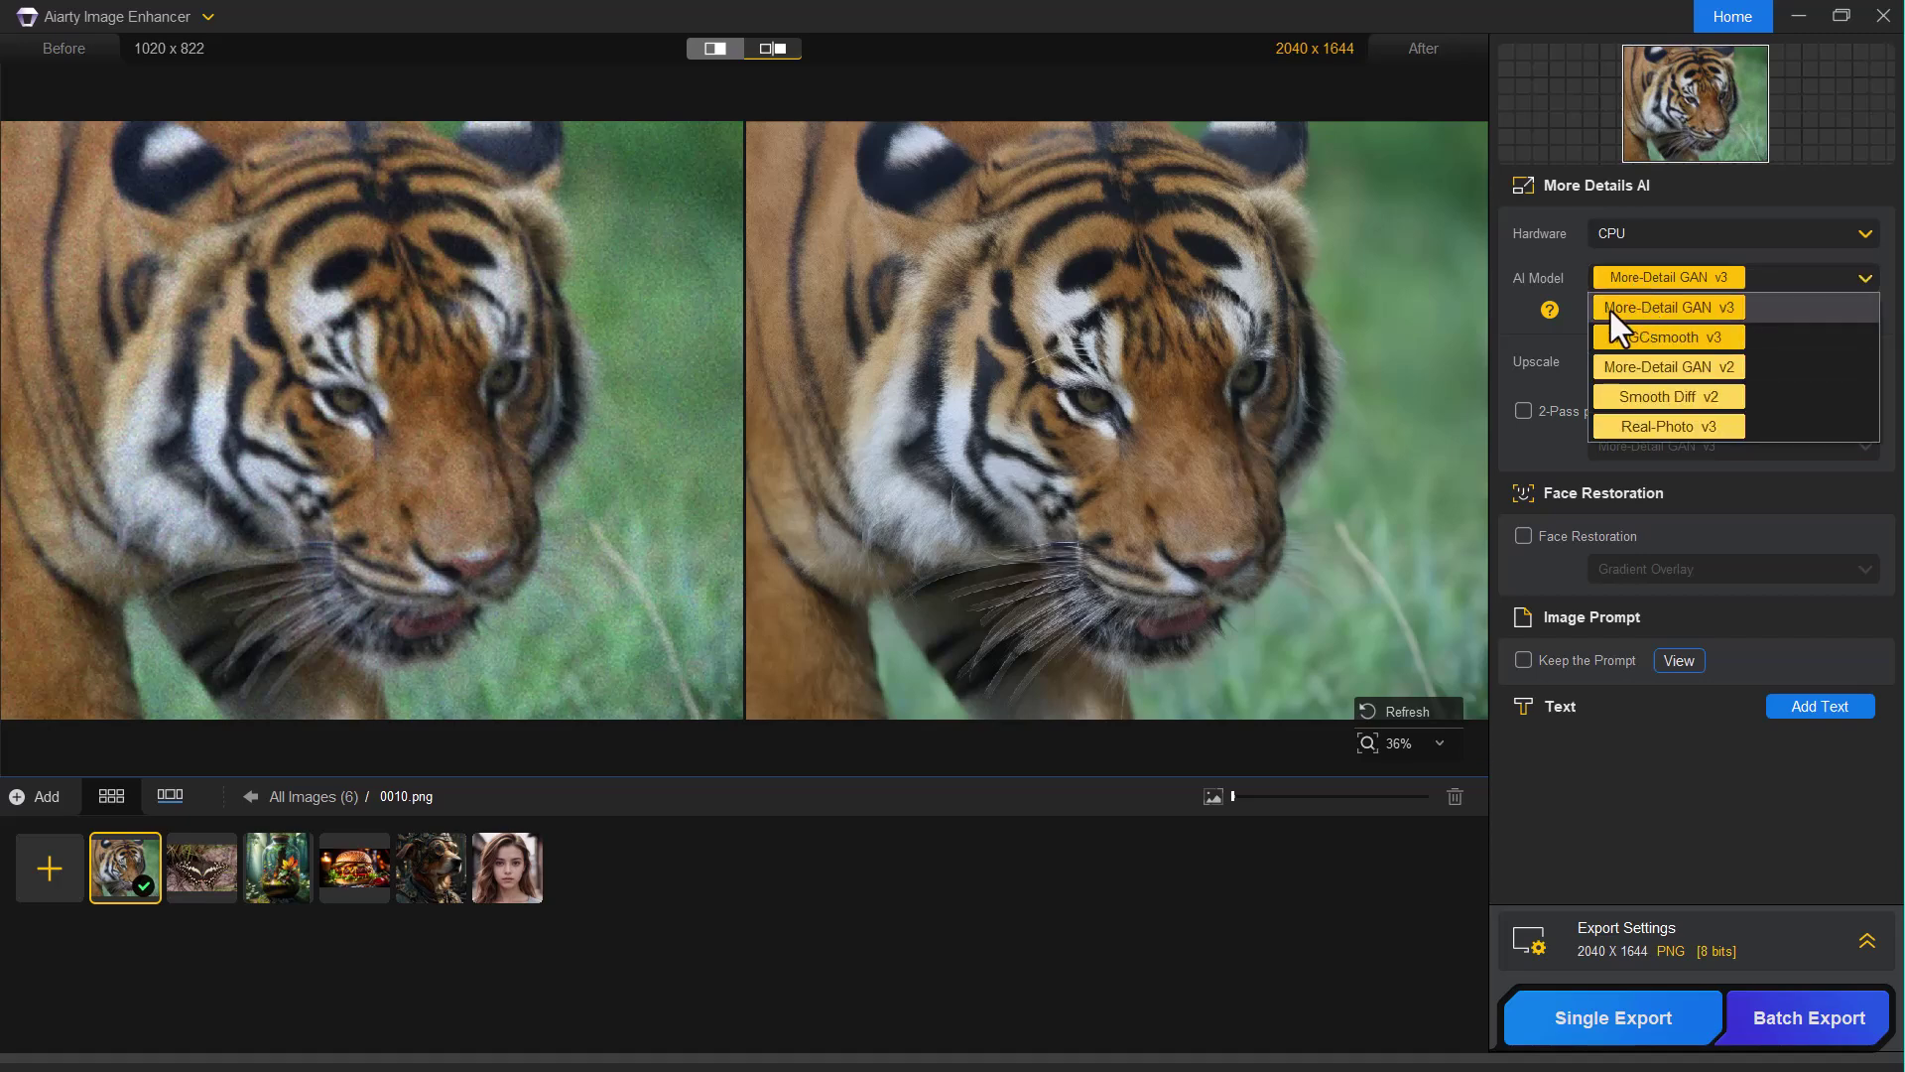
{"action": "left_click", "coordinate": [1520, 332]}
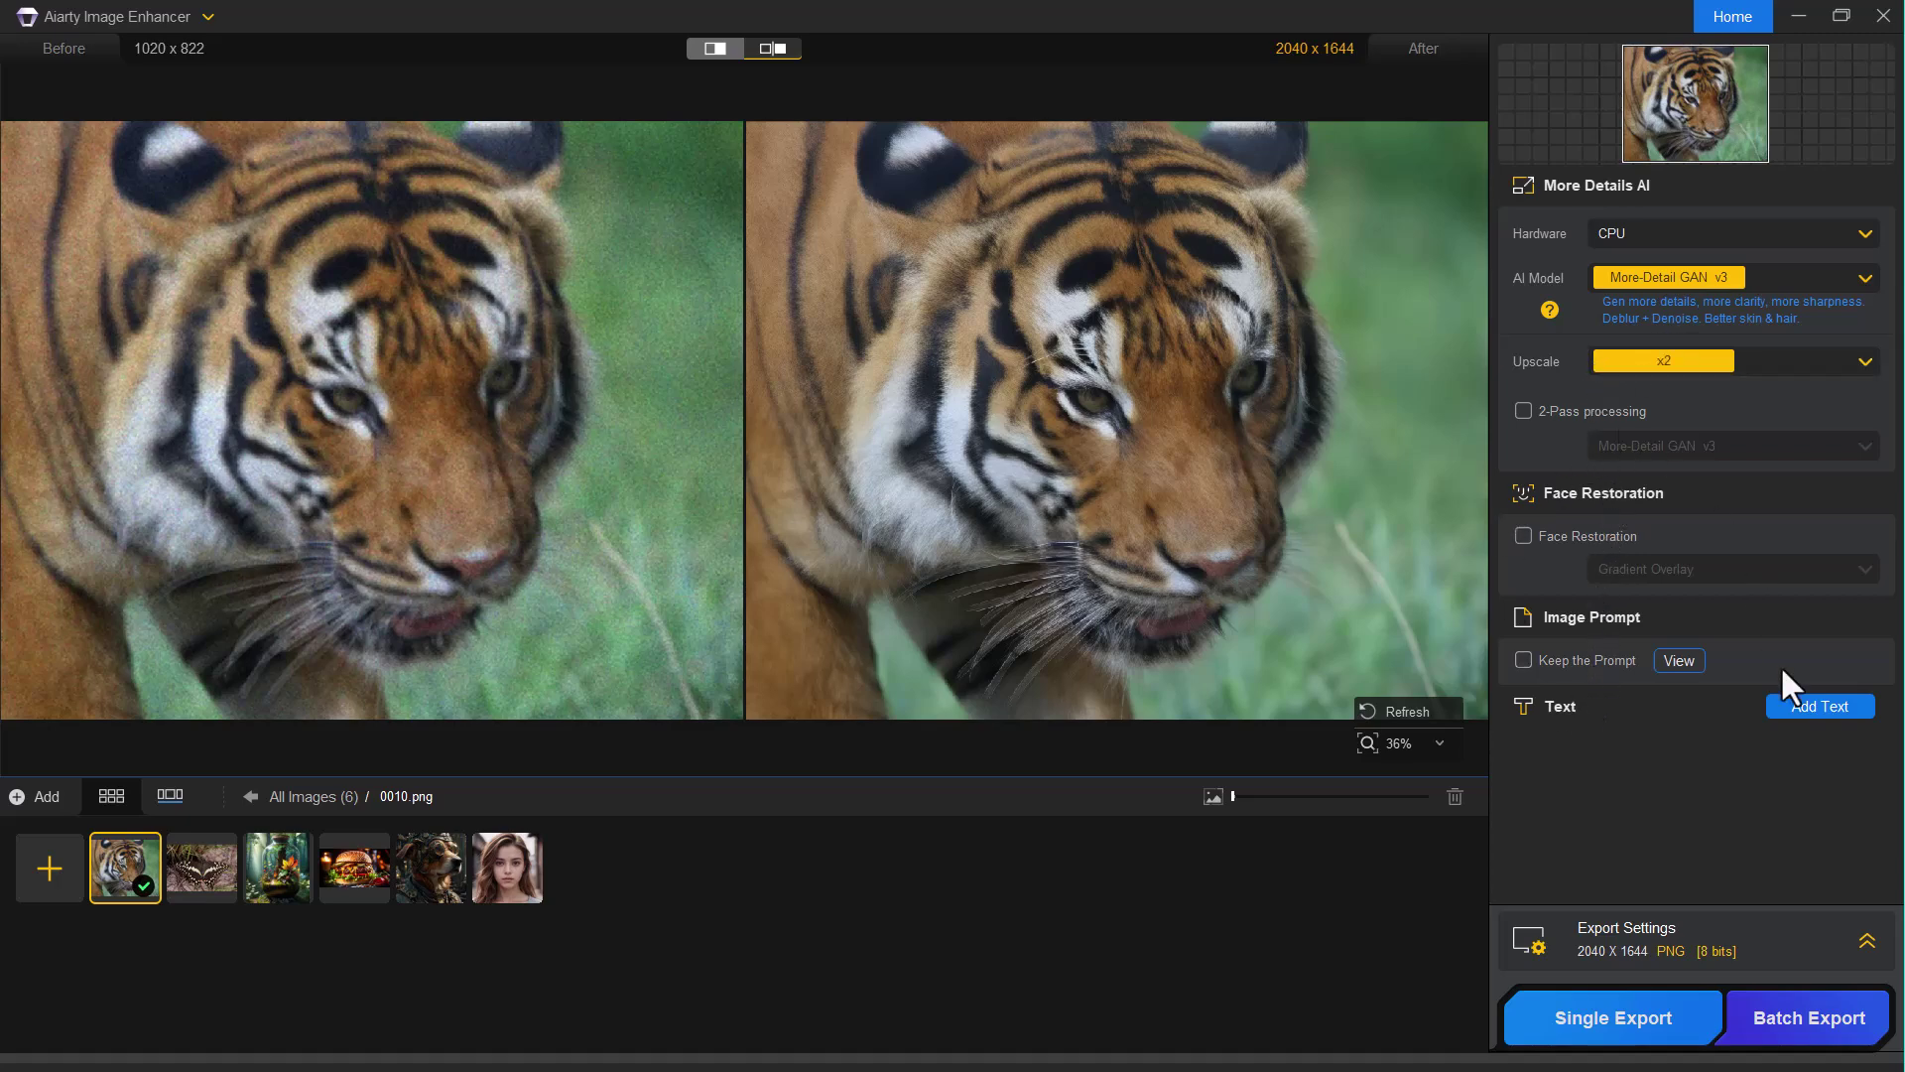
Export the enhanced tiger image on its own and check the exported file in the Aiarty Output folder
{"action": "left_click", "coordinate": [1550, 1013]}
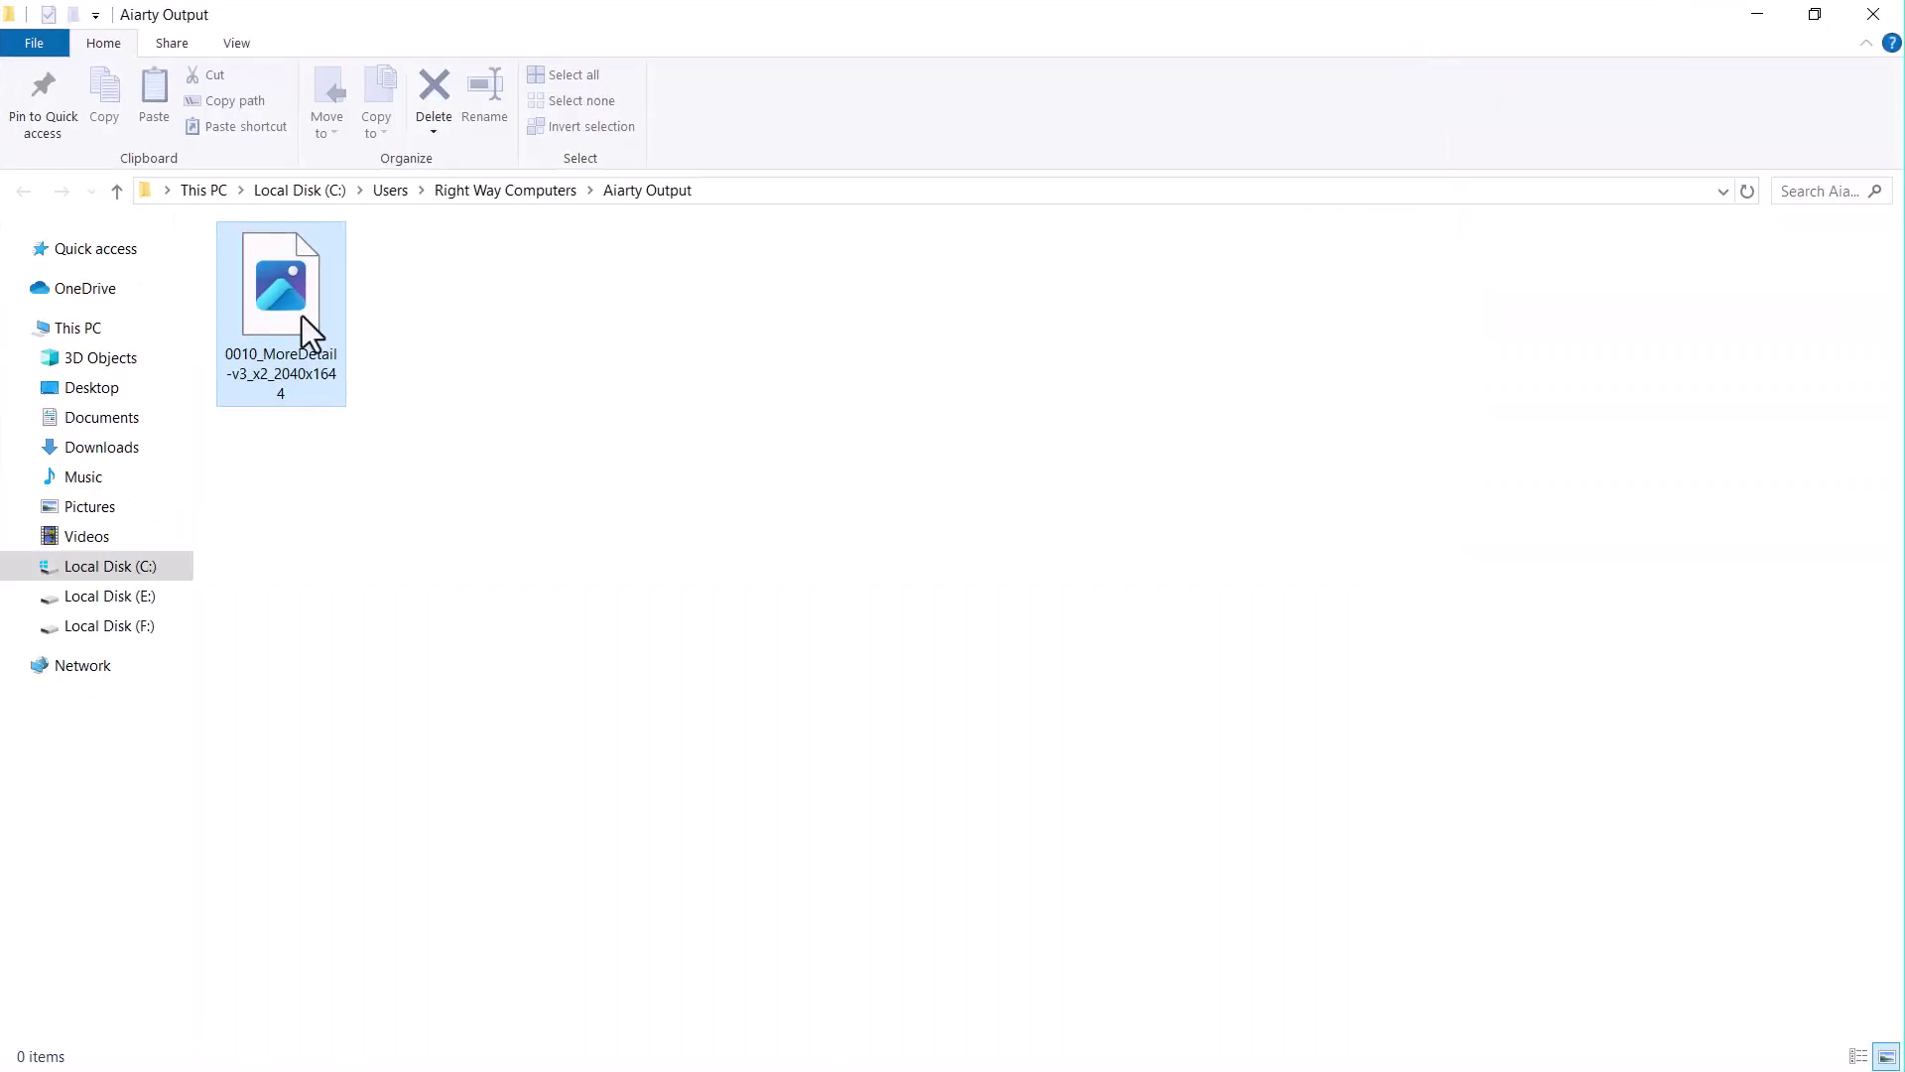
{"action": "left_click", "coordinate": [301, 315]}
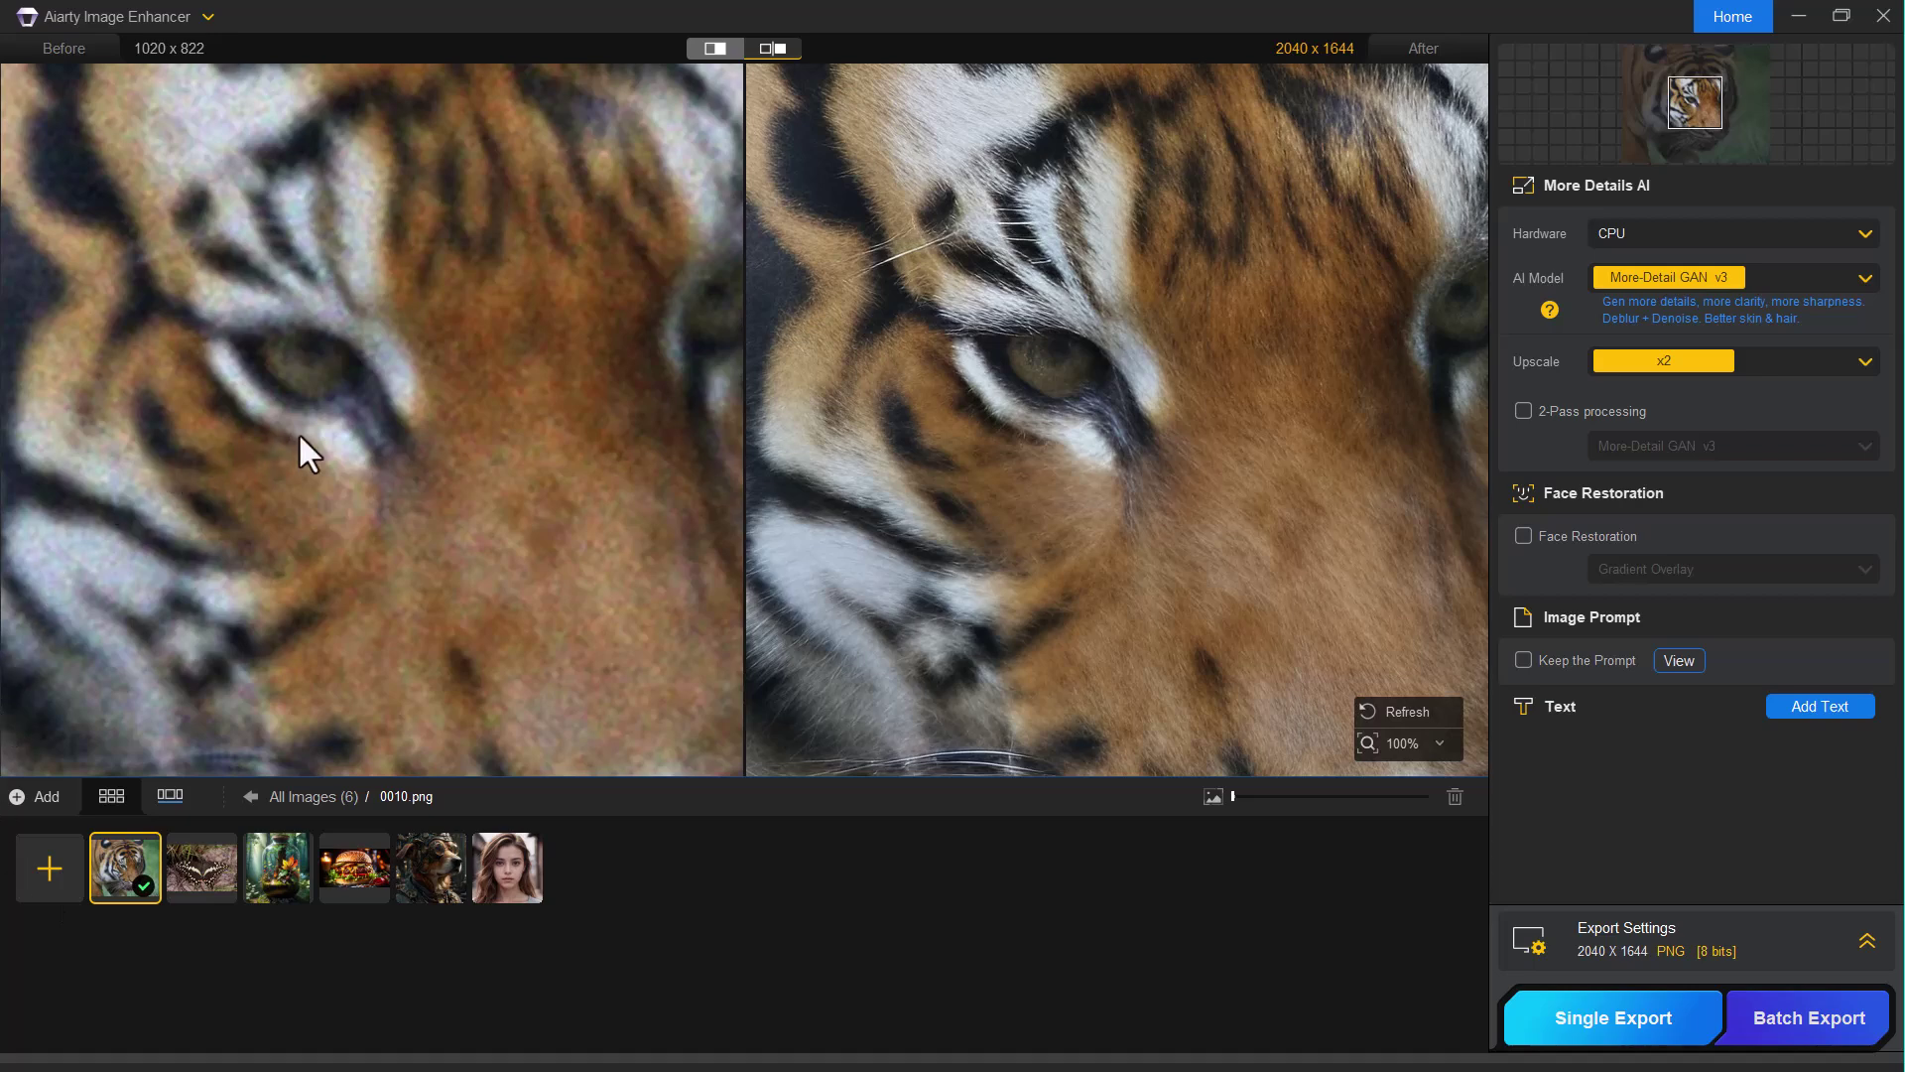
Generate a before/after preview of the woman's portrait 0015.jpg with the same model and x2 upscale
{"action": "left_click", "coordinate": [506, 868]}
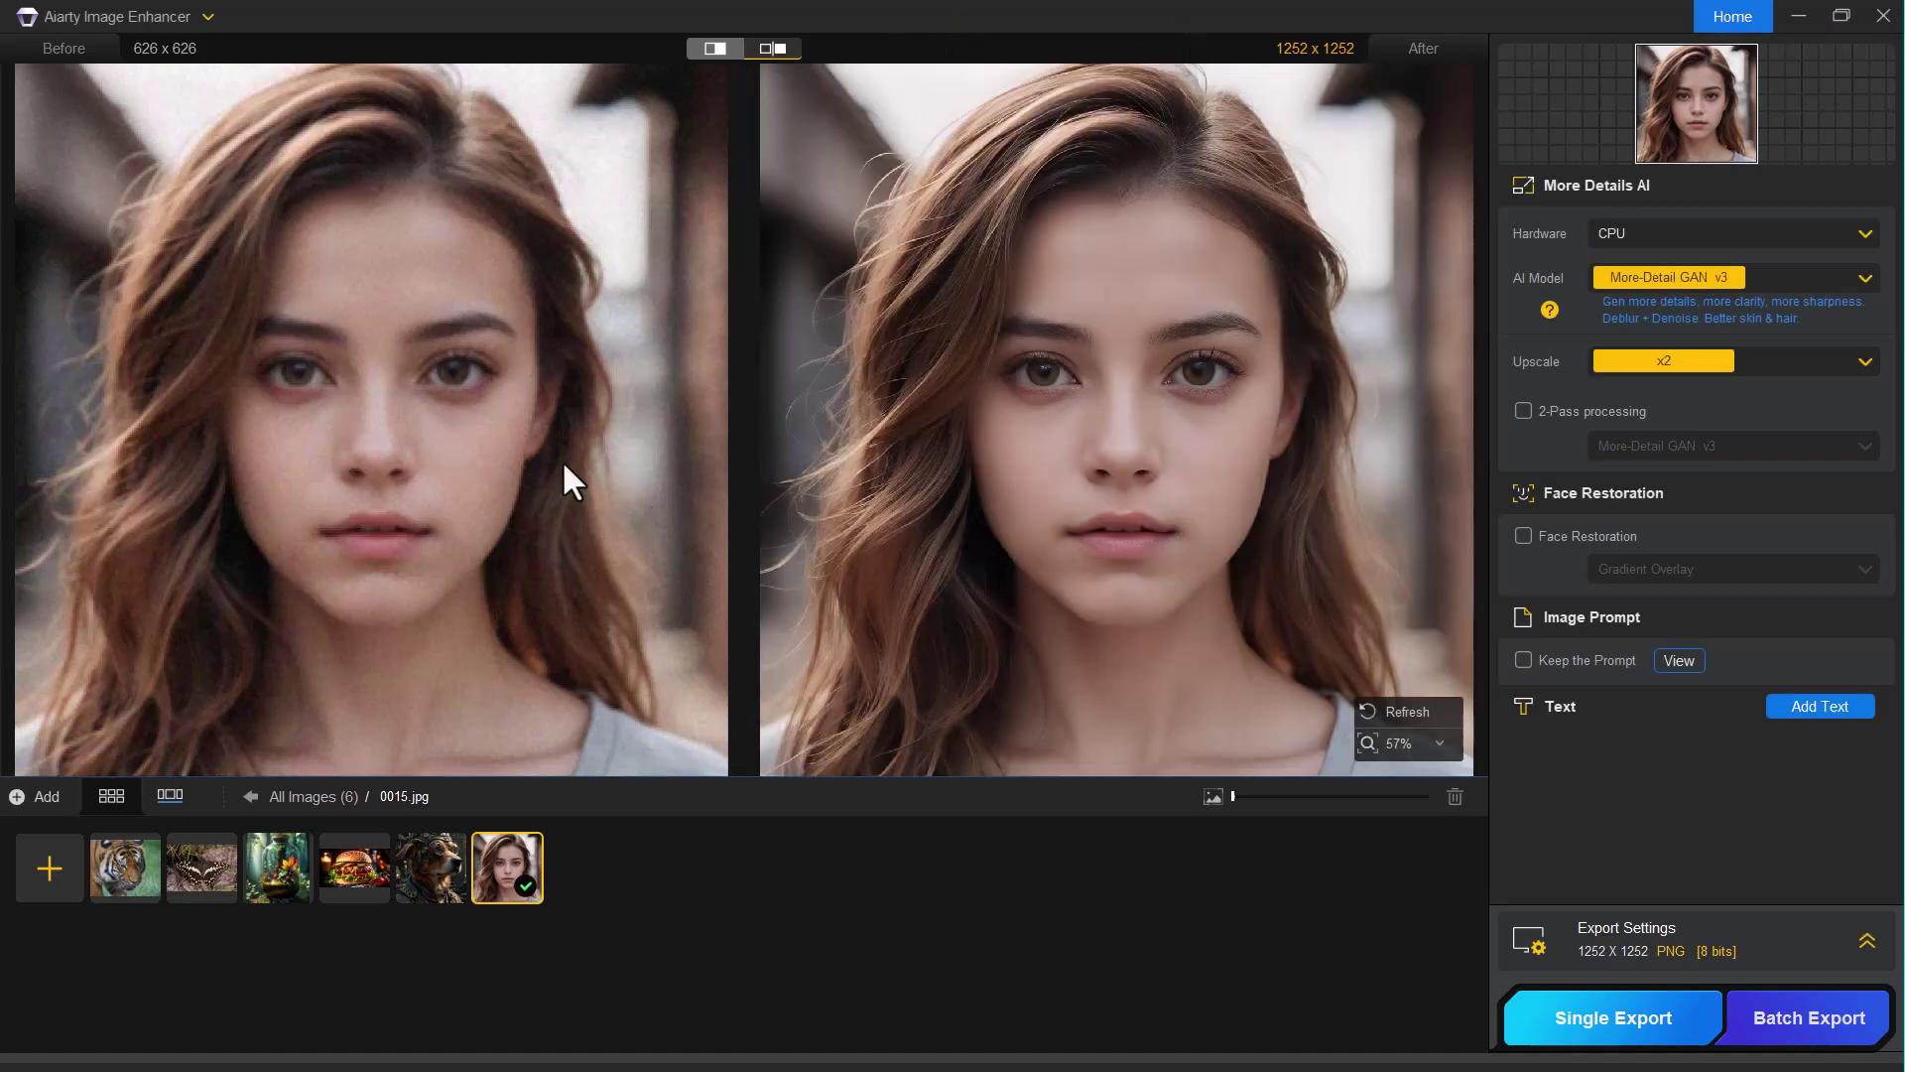
Compare the portrait's original and enhanced eyes, hair and skin up close, ending on a wider view of the face
{"action": "scroll", "coordinate": [1187, 456], "scroll_direction": "up", "scroll_amount": 5}
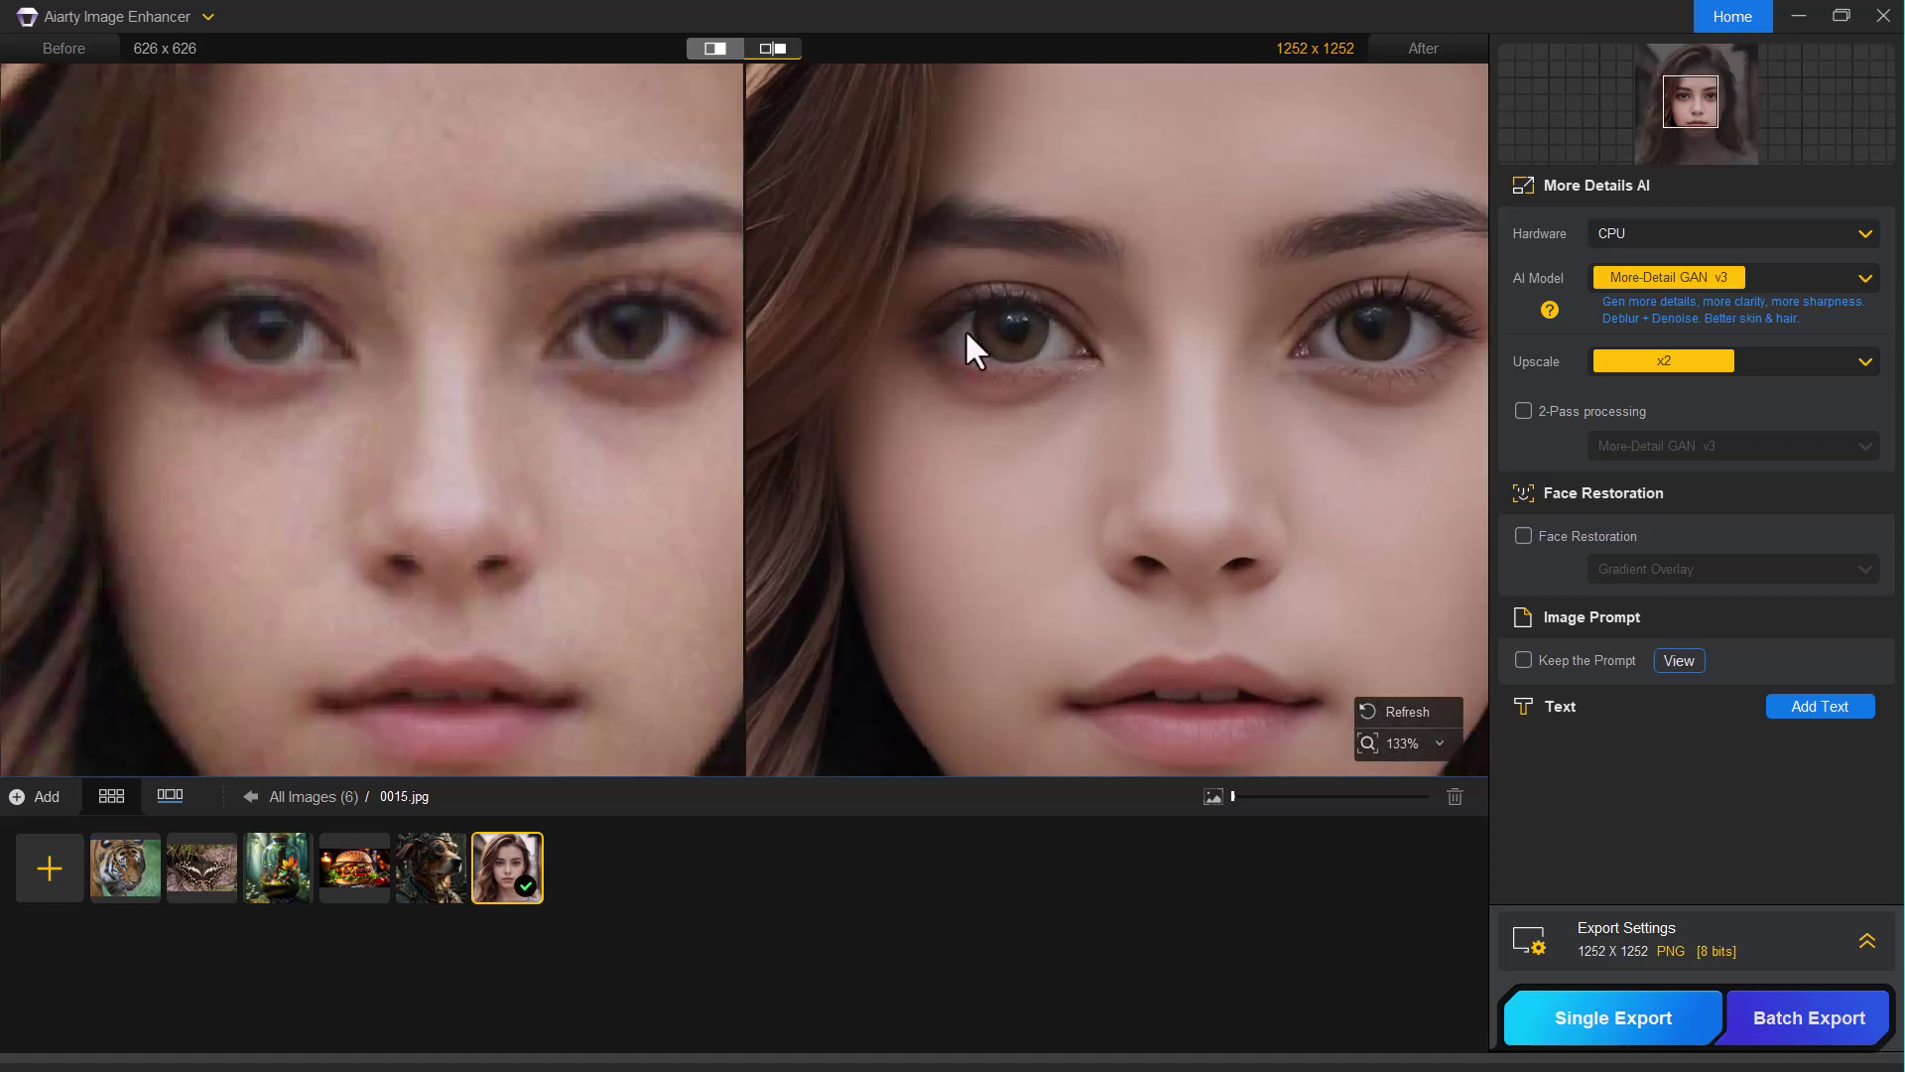
{"action": "left_click_drag", "start_coordinate": [964, 329], "coordinate": [1199, 358]}
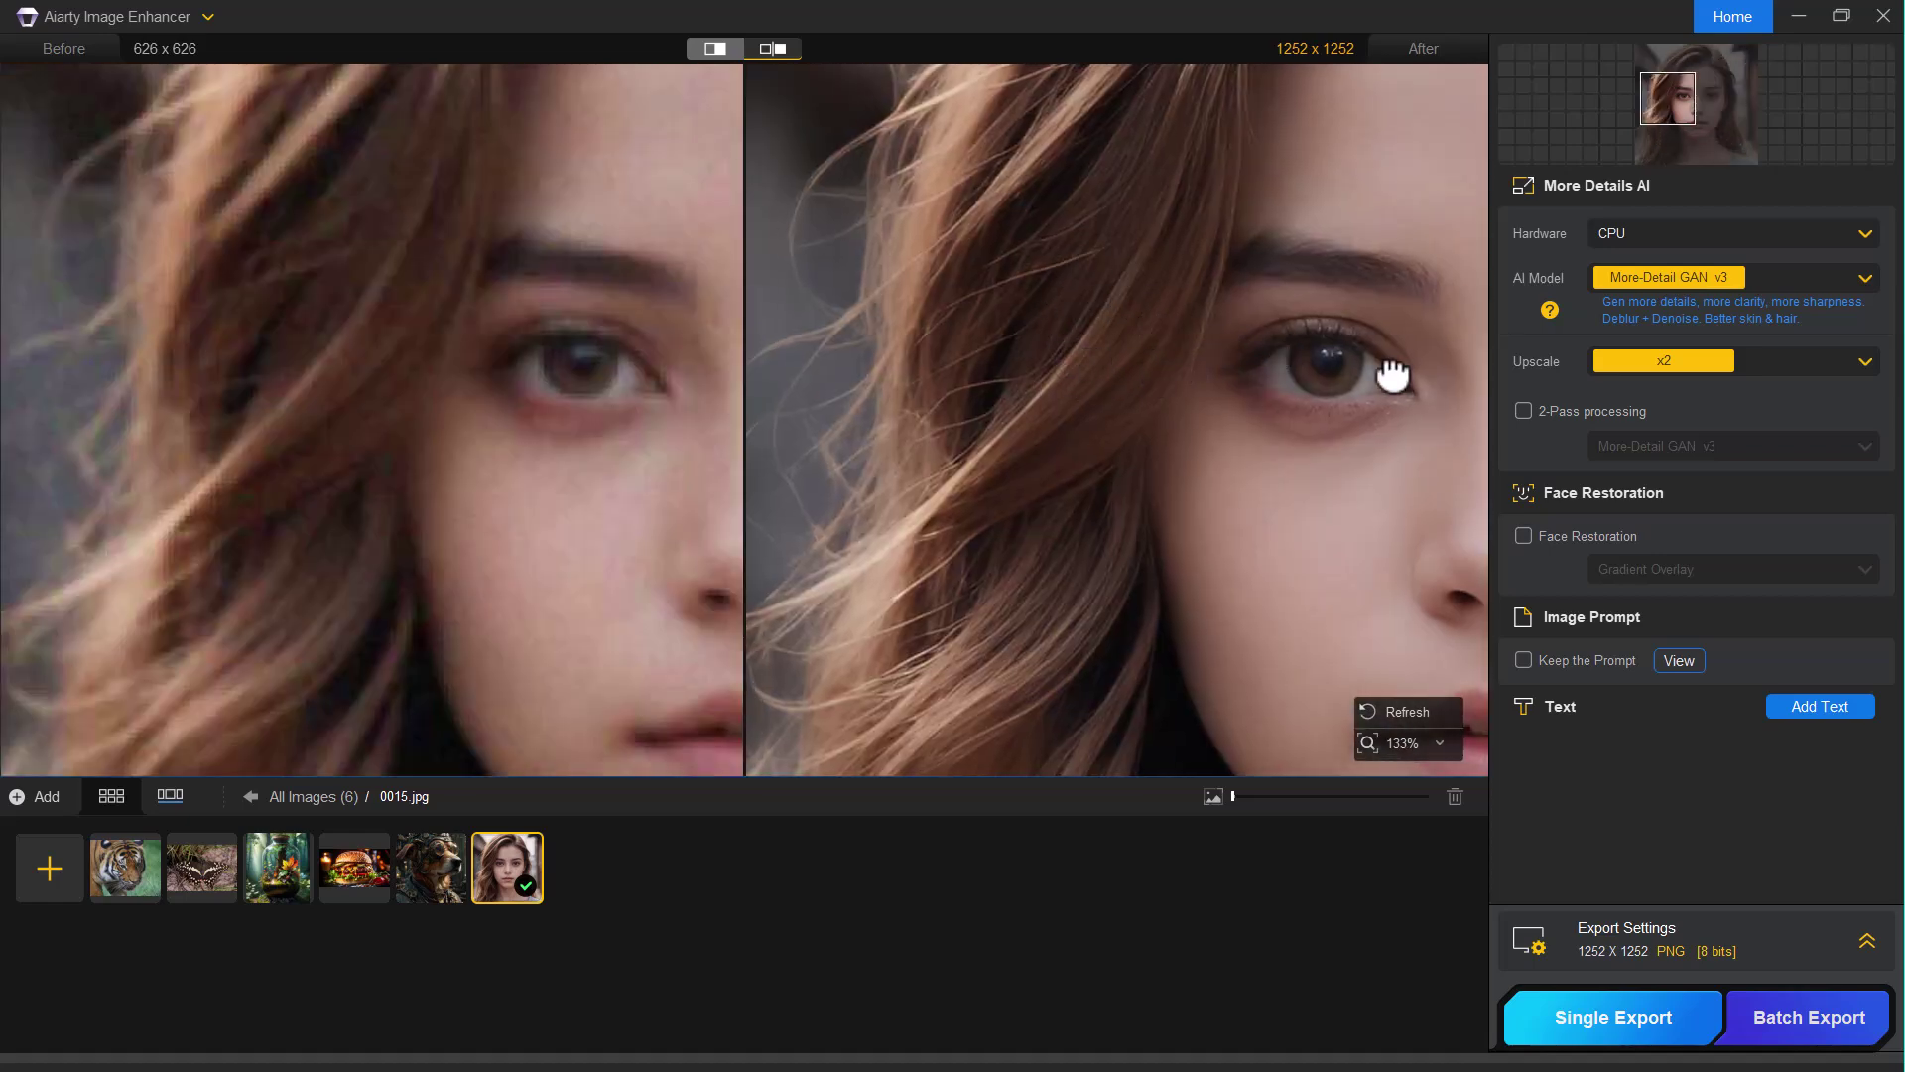
{"action": "left_click_drag", "start_coordinate": [1241, 416], "coordinate": [939, 161]}
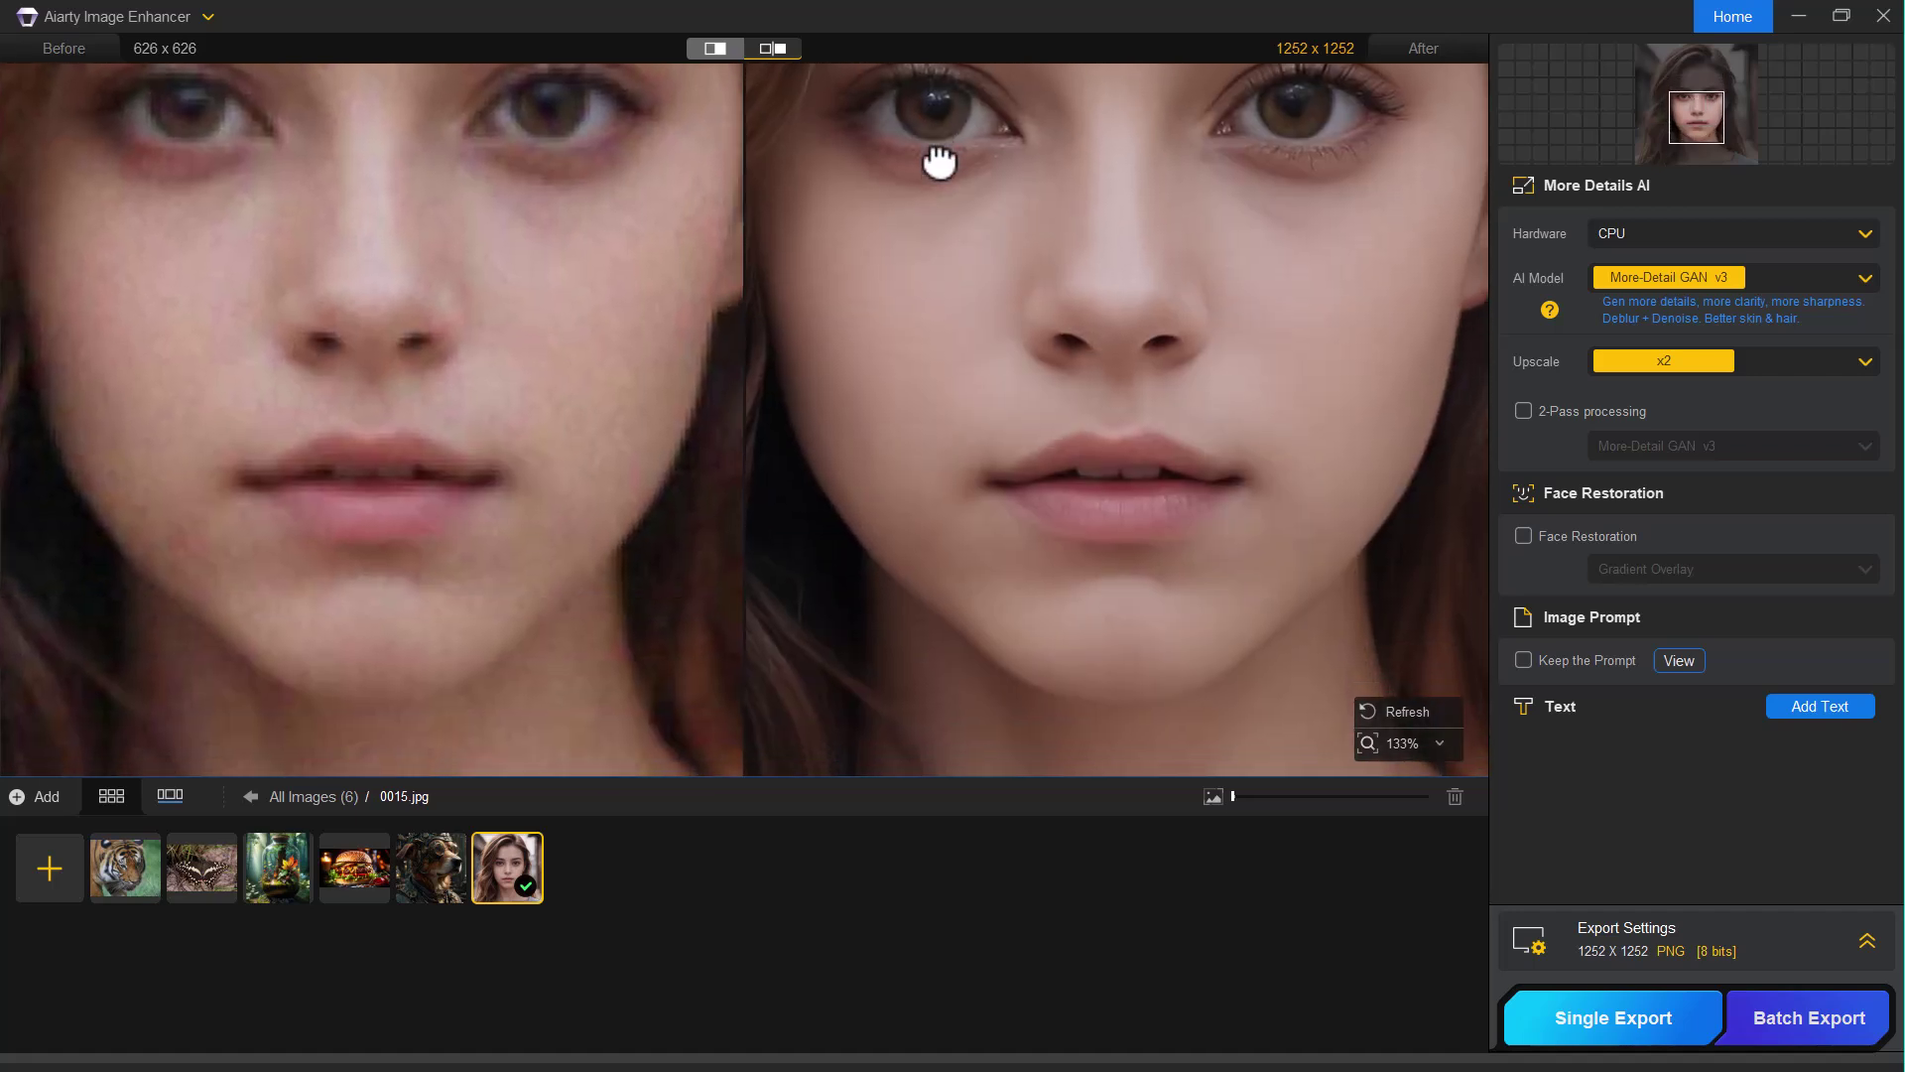
{"action": "scroll", "coordinate": [1038, 268], "scroll_direction": "down", "scroll_amount": 5}
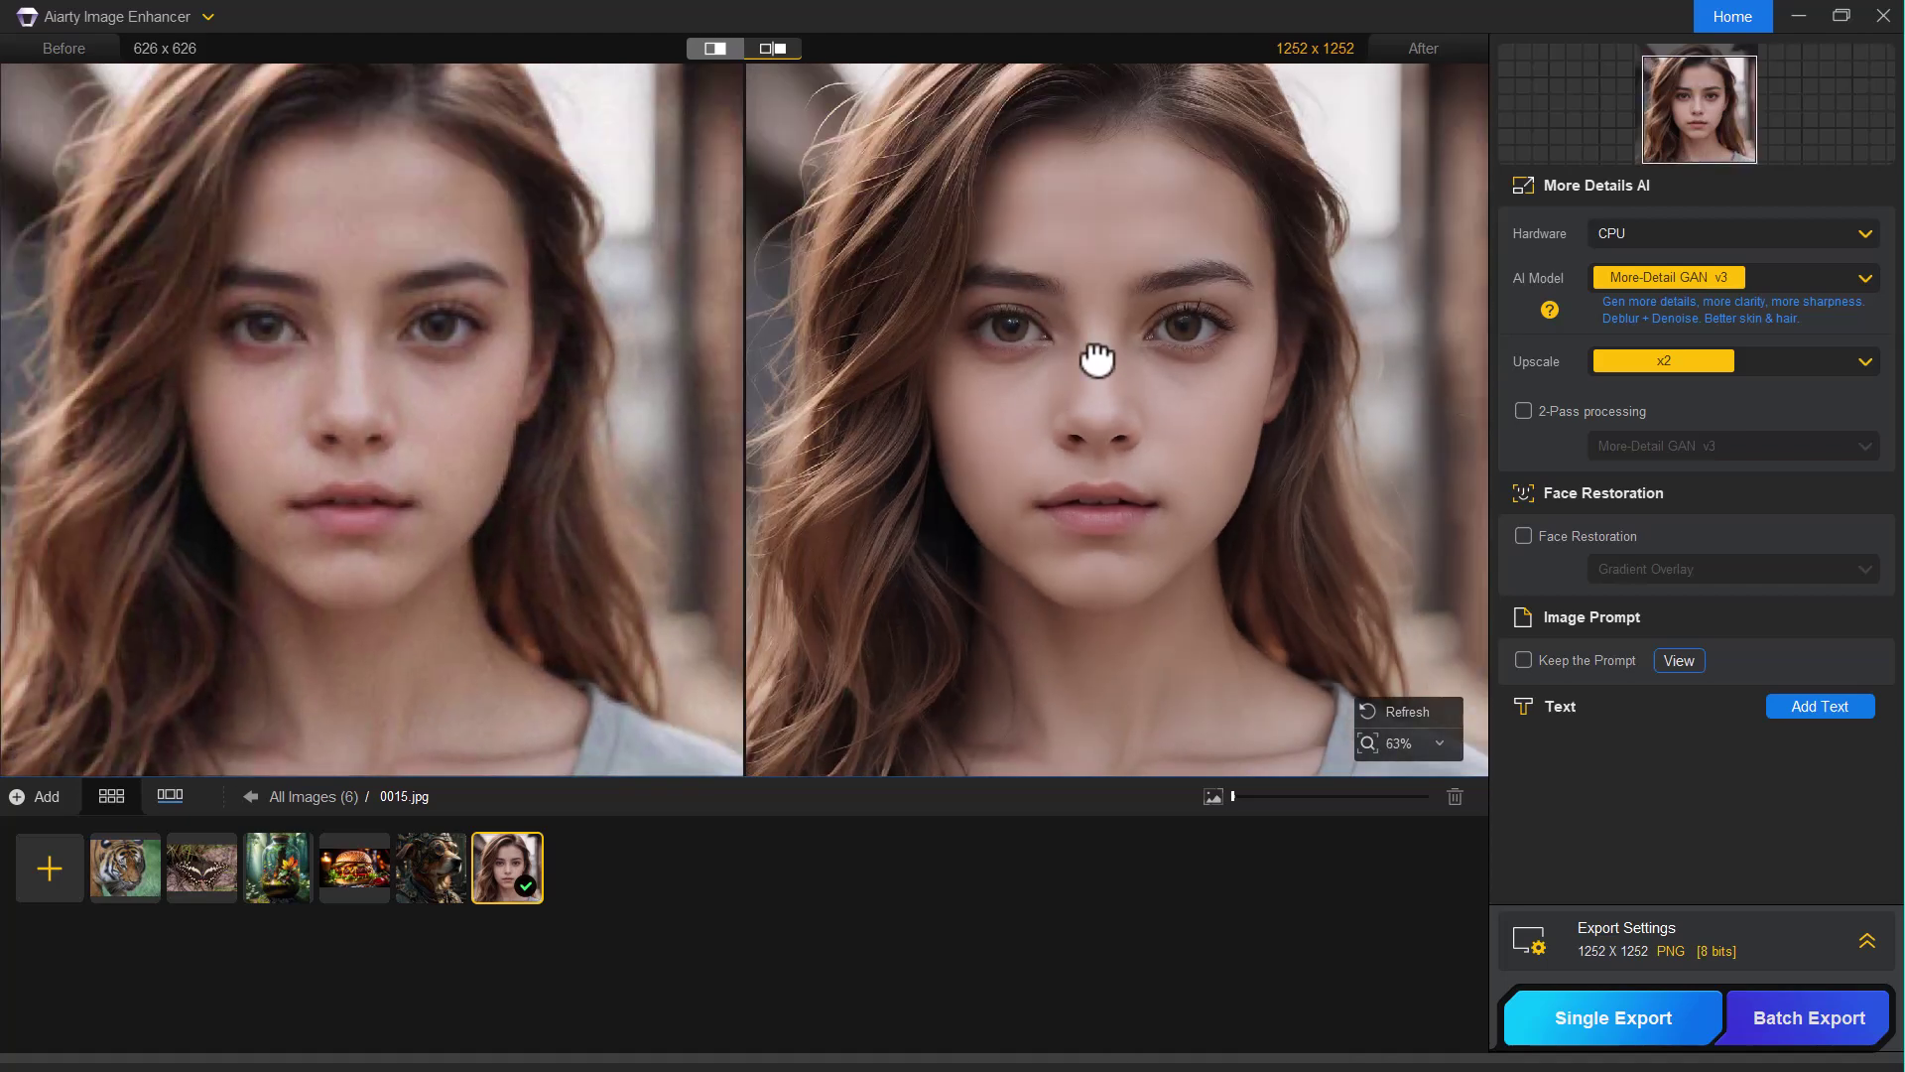
Switch the portrait's AI model to Smooth Diff v2 and read the descriptions of the available AI models
{"action": "left_click", "coordinate": [1706, 277]}
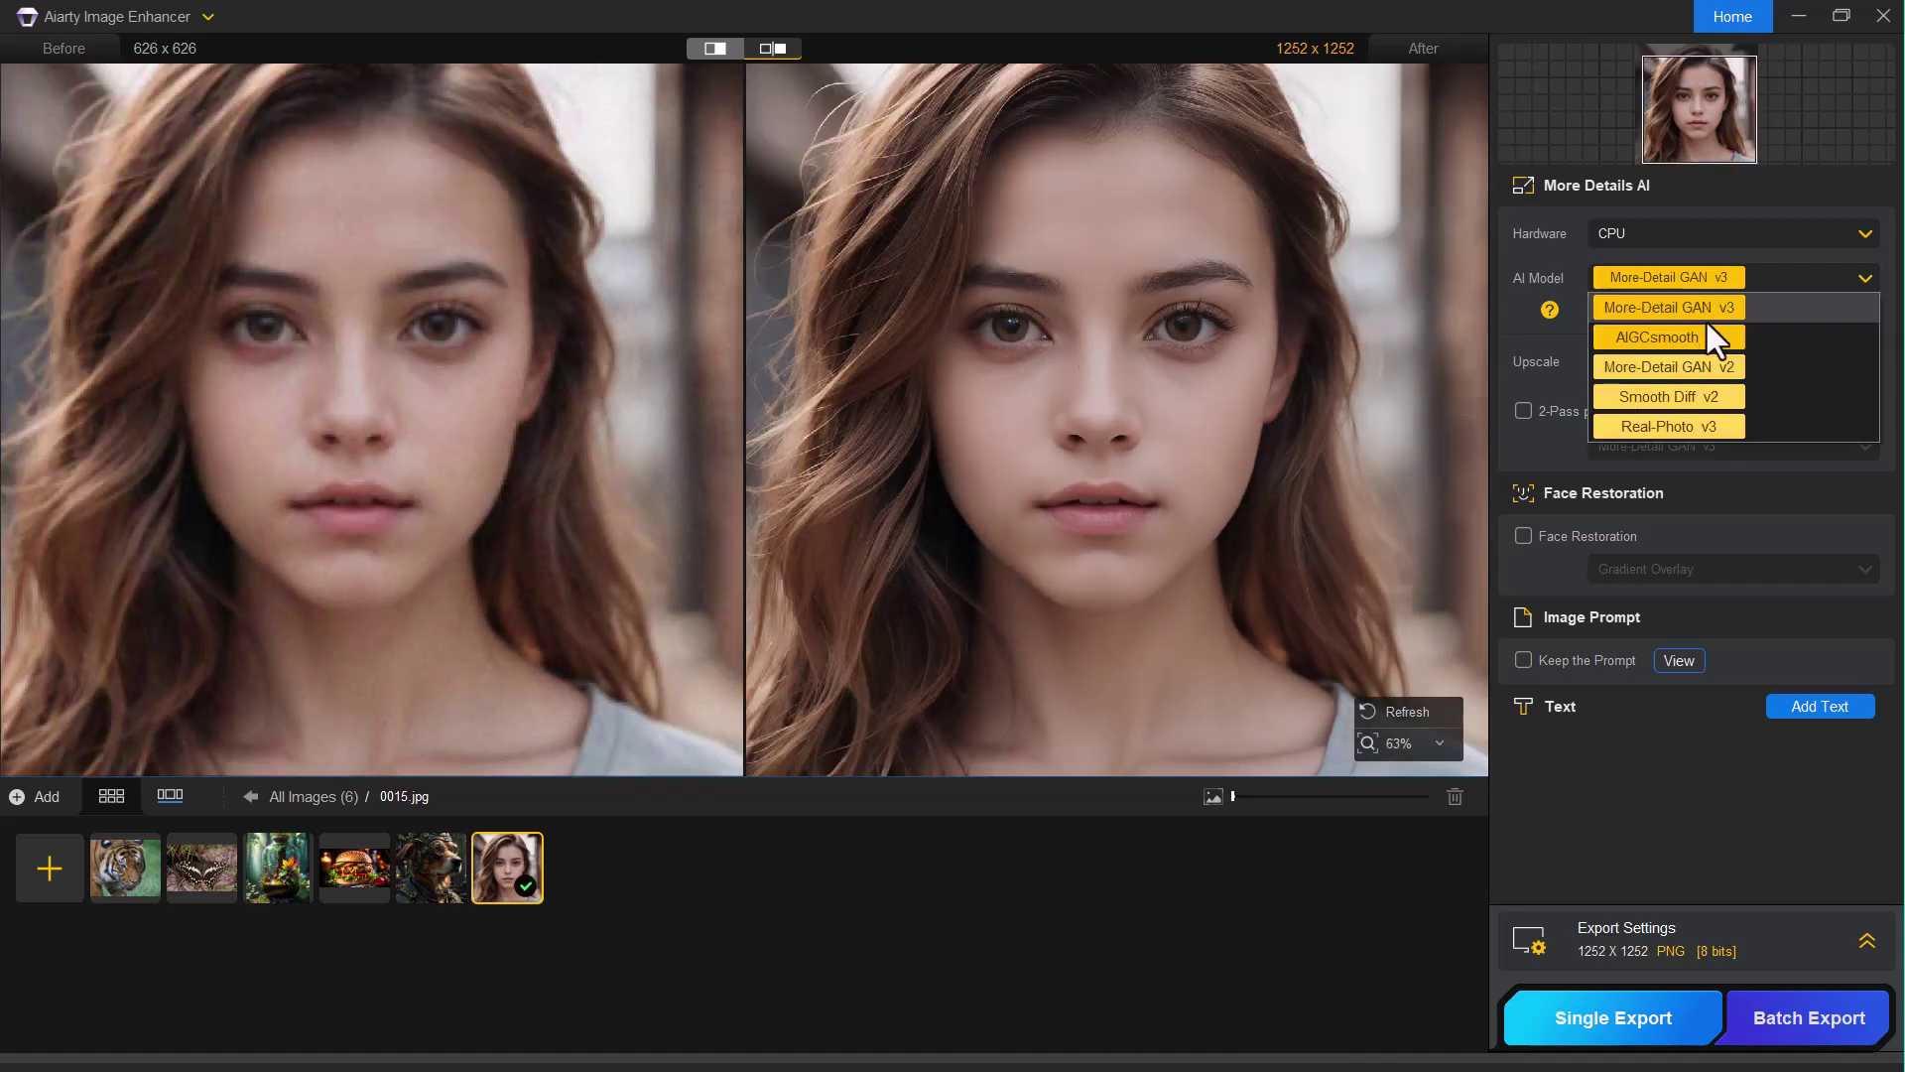
{"action": "left_click", "coordinate": [1671, 397]}
{"action": "left_click", "coordinate": [1550, 310]}
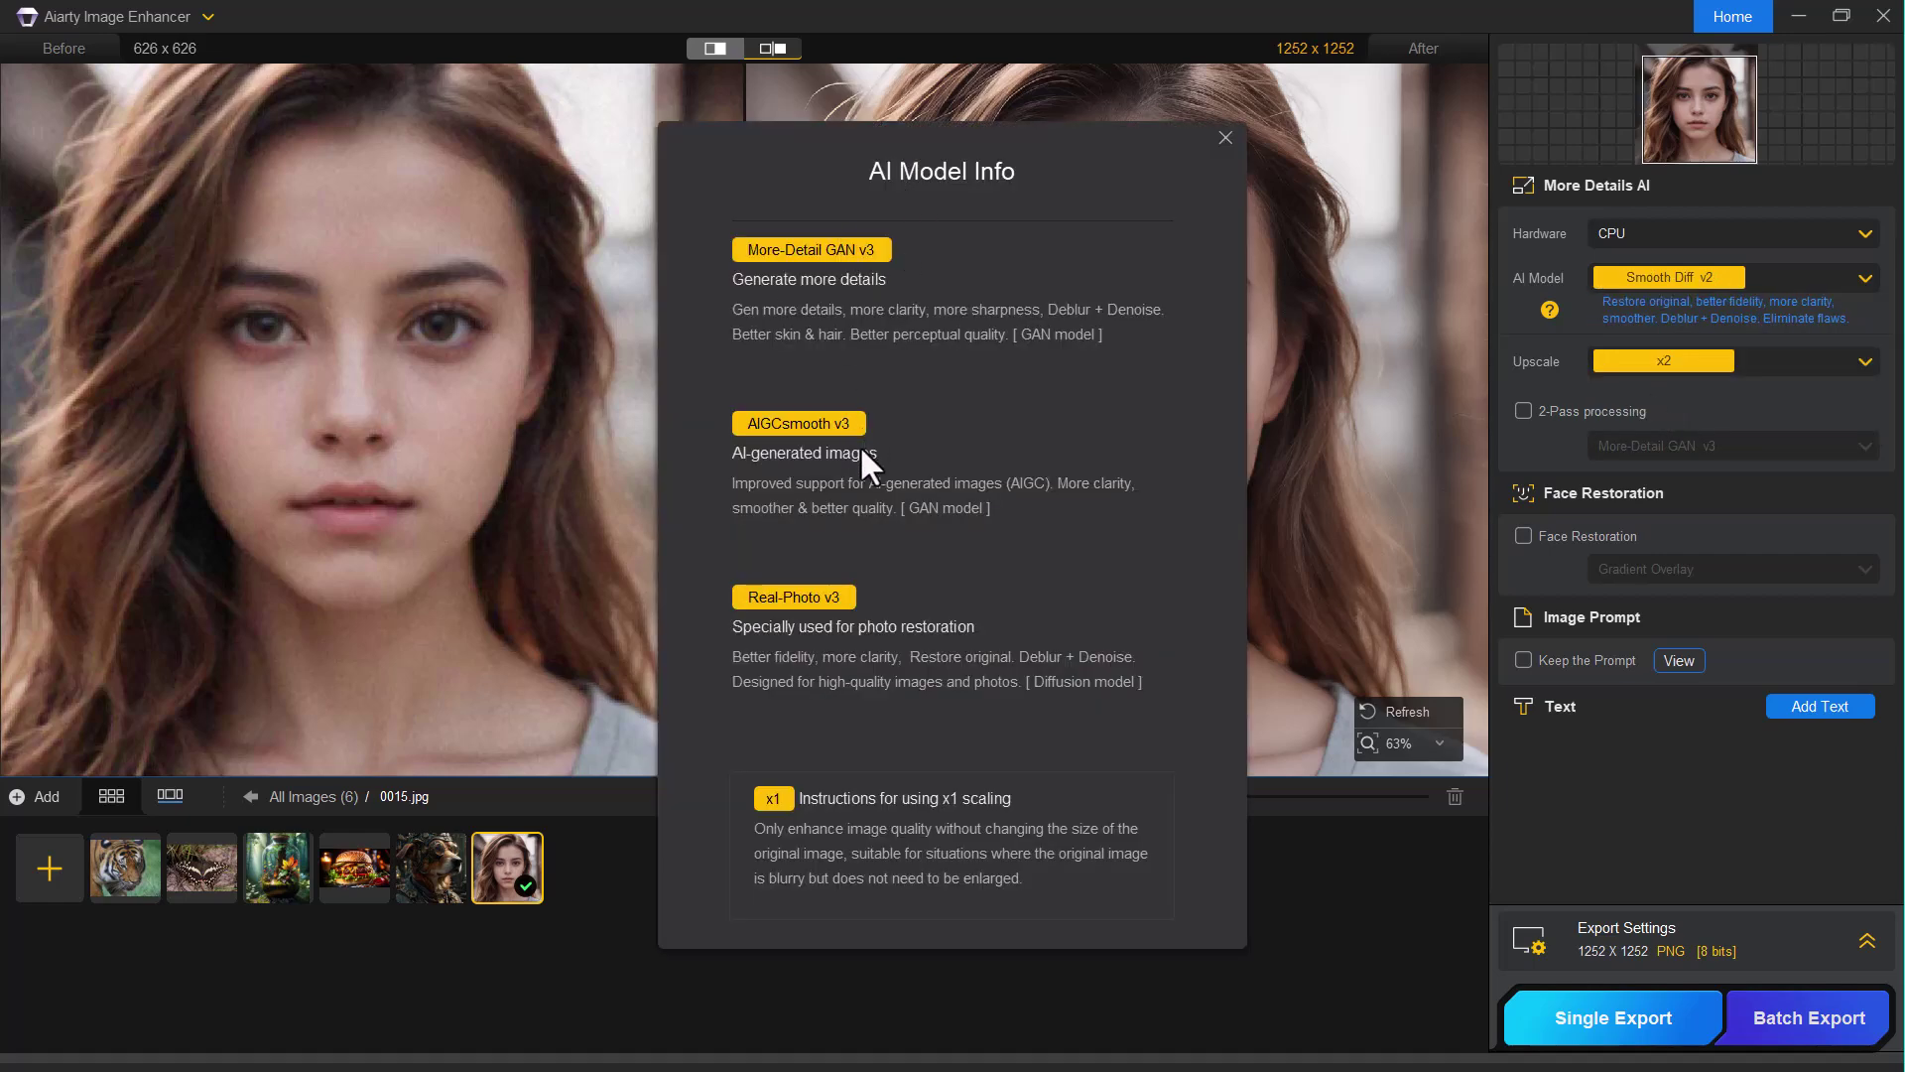
{"action": "left_click", "coordinate": [1227, 137]}
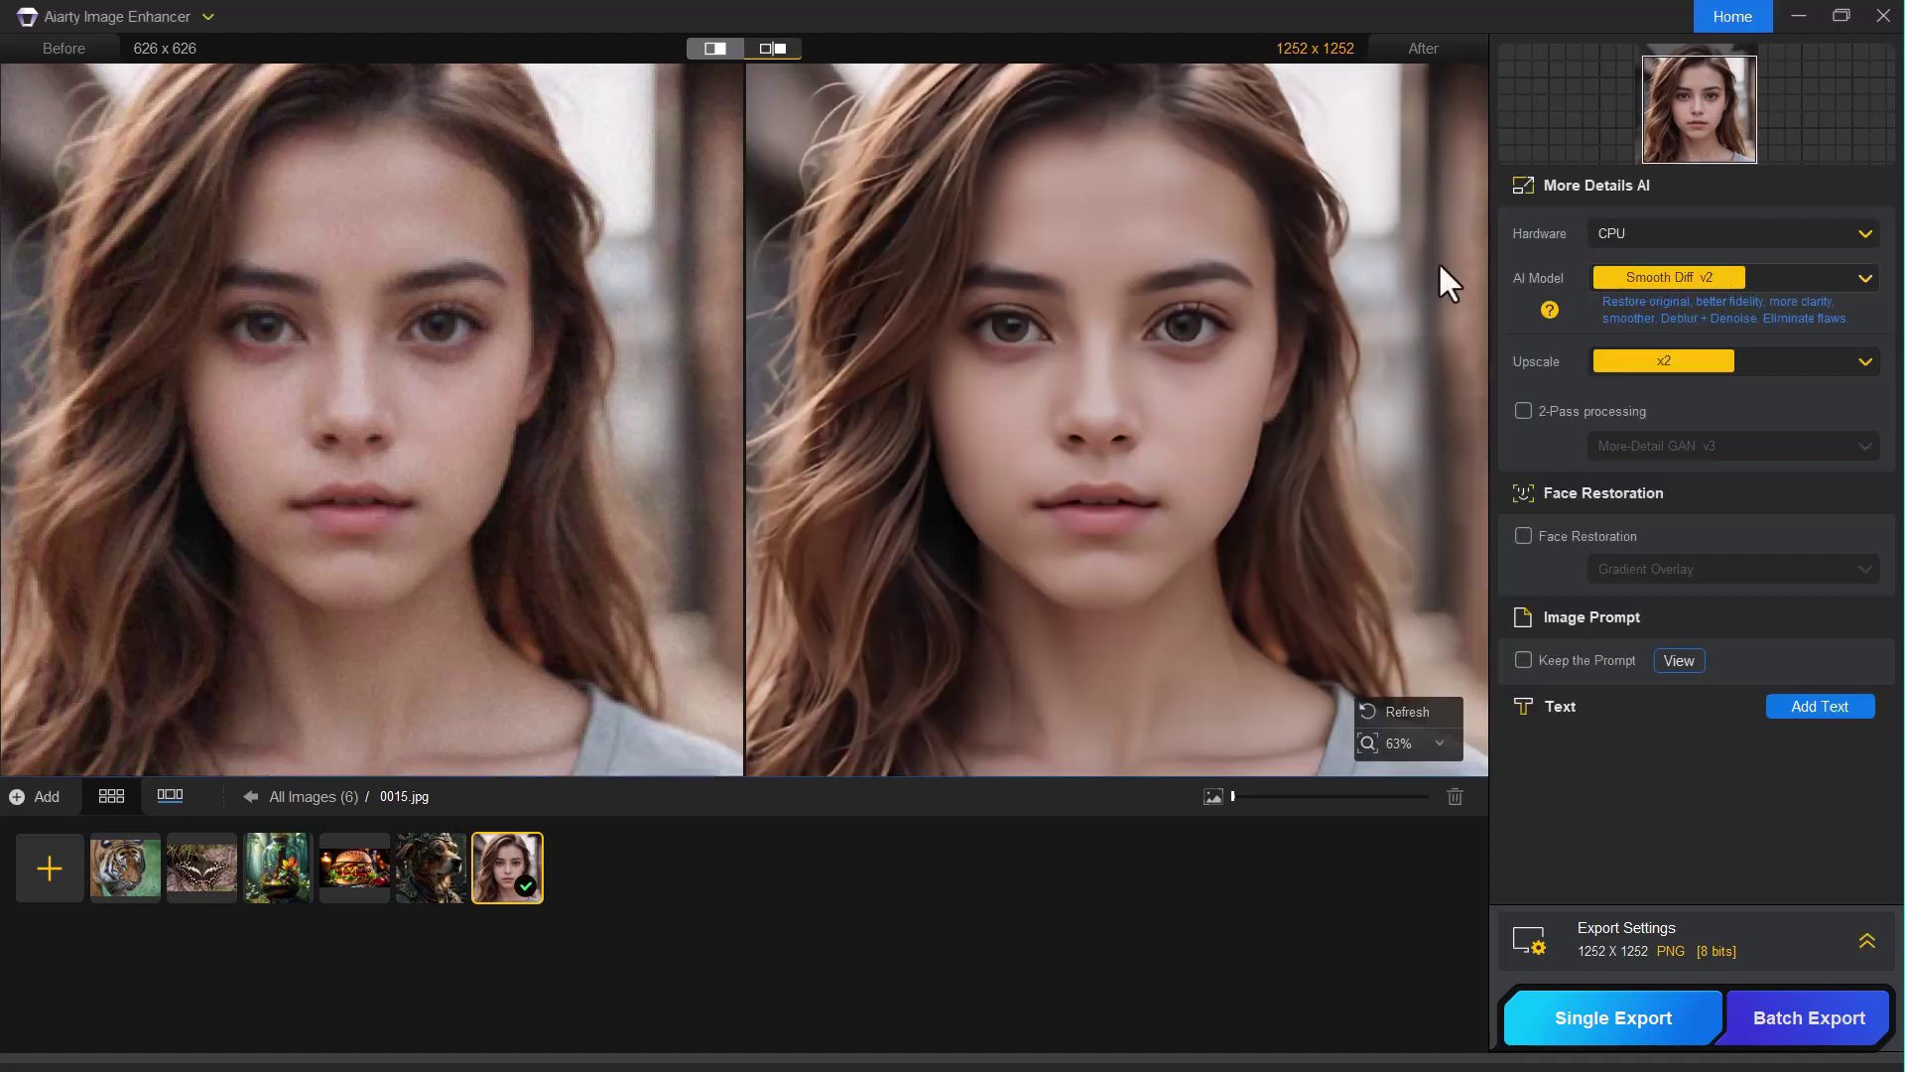
Inspect the portrait's facial detail in the Smooth Diff v2 before/after preview
{"action": "scroll", "coordinate": [985, 427], "scroll_direction": "up", "scroll_amount": 5}
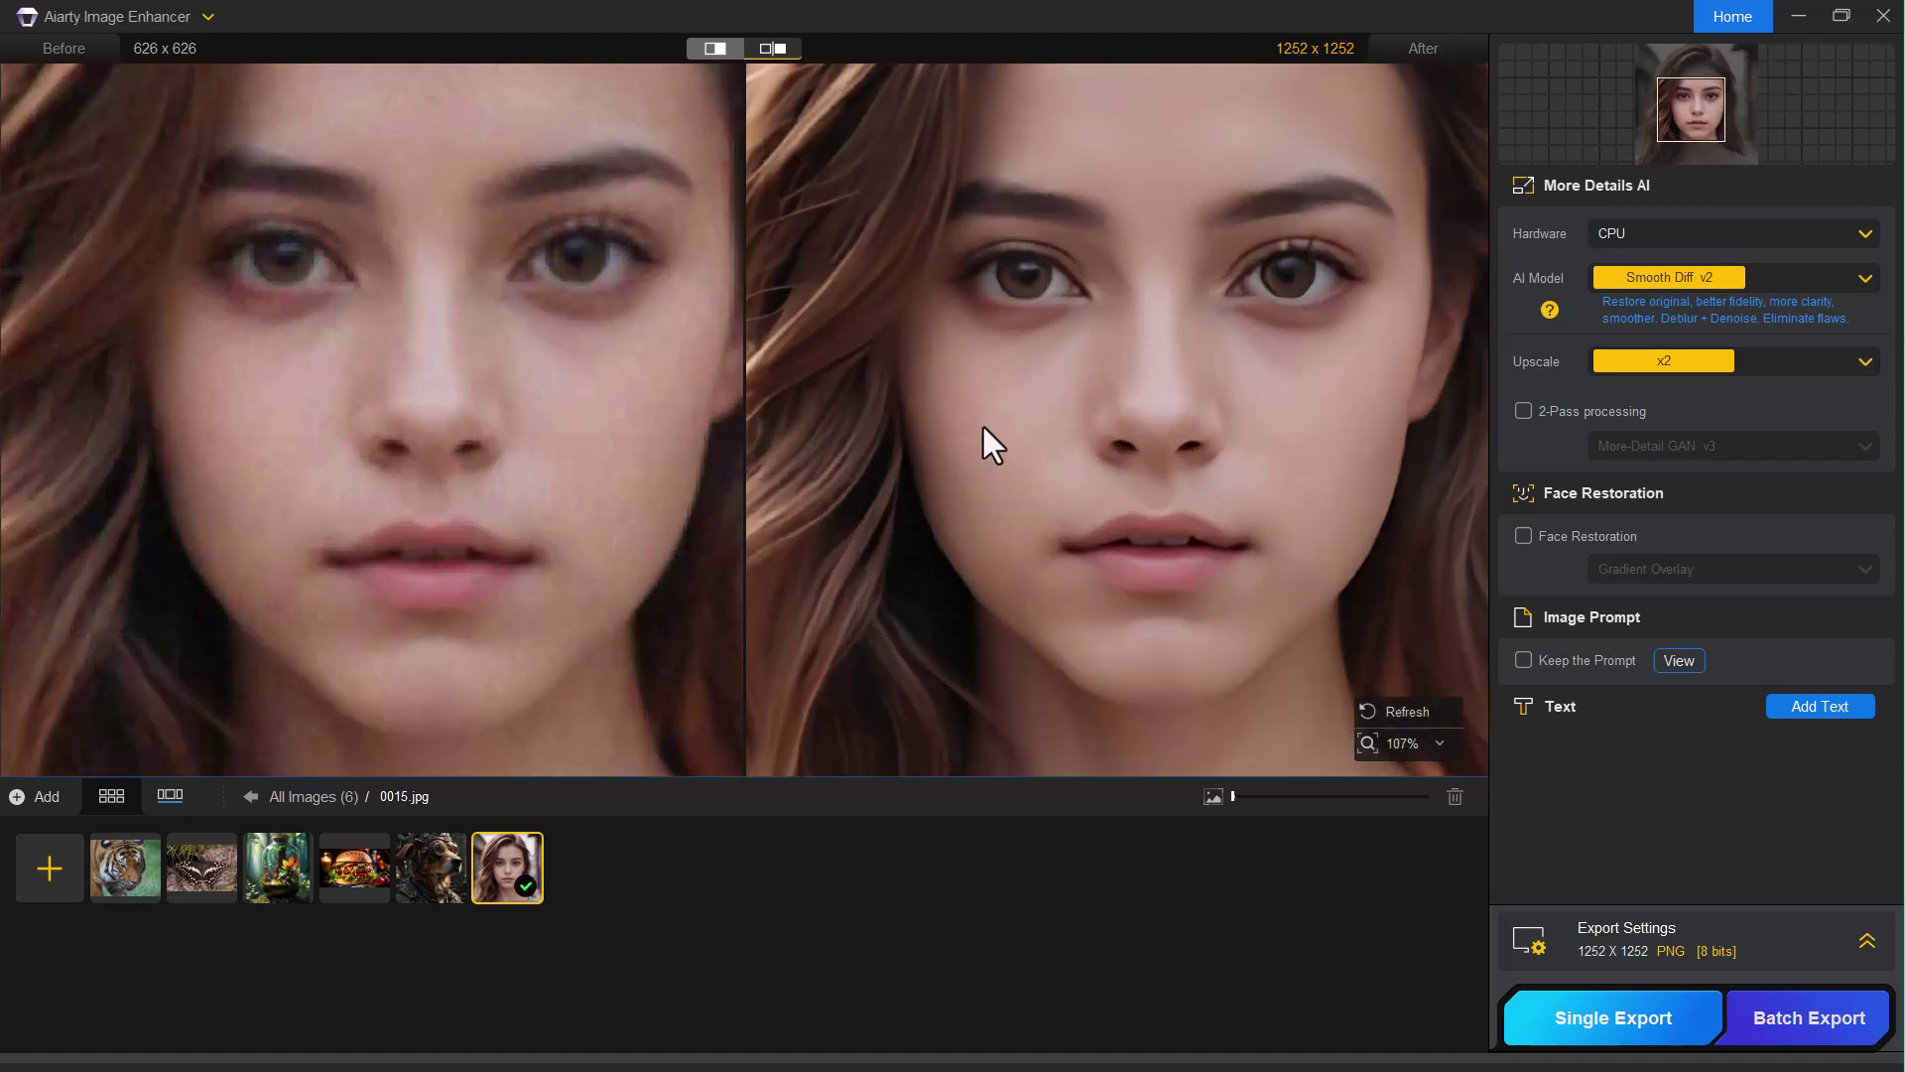
{"action": "scroll", "coordinate": [985, 427], "scroll_direction": "down", "scroll_amount": 4}
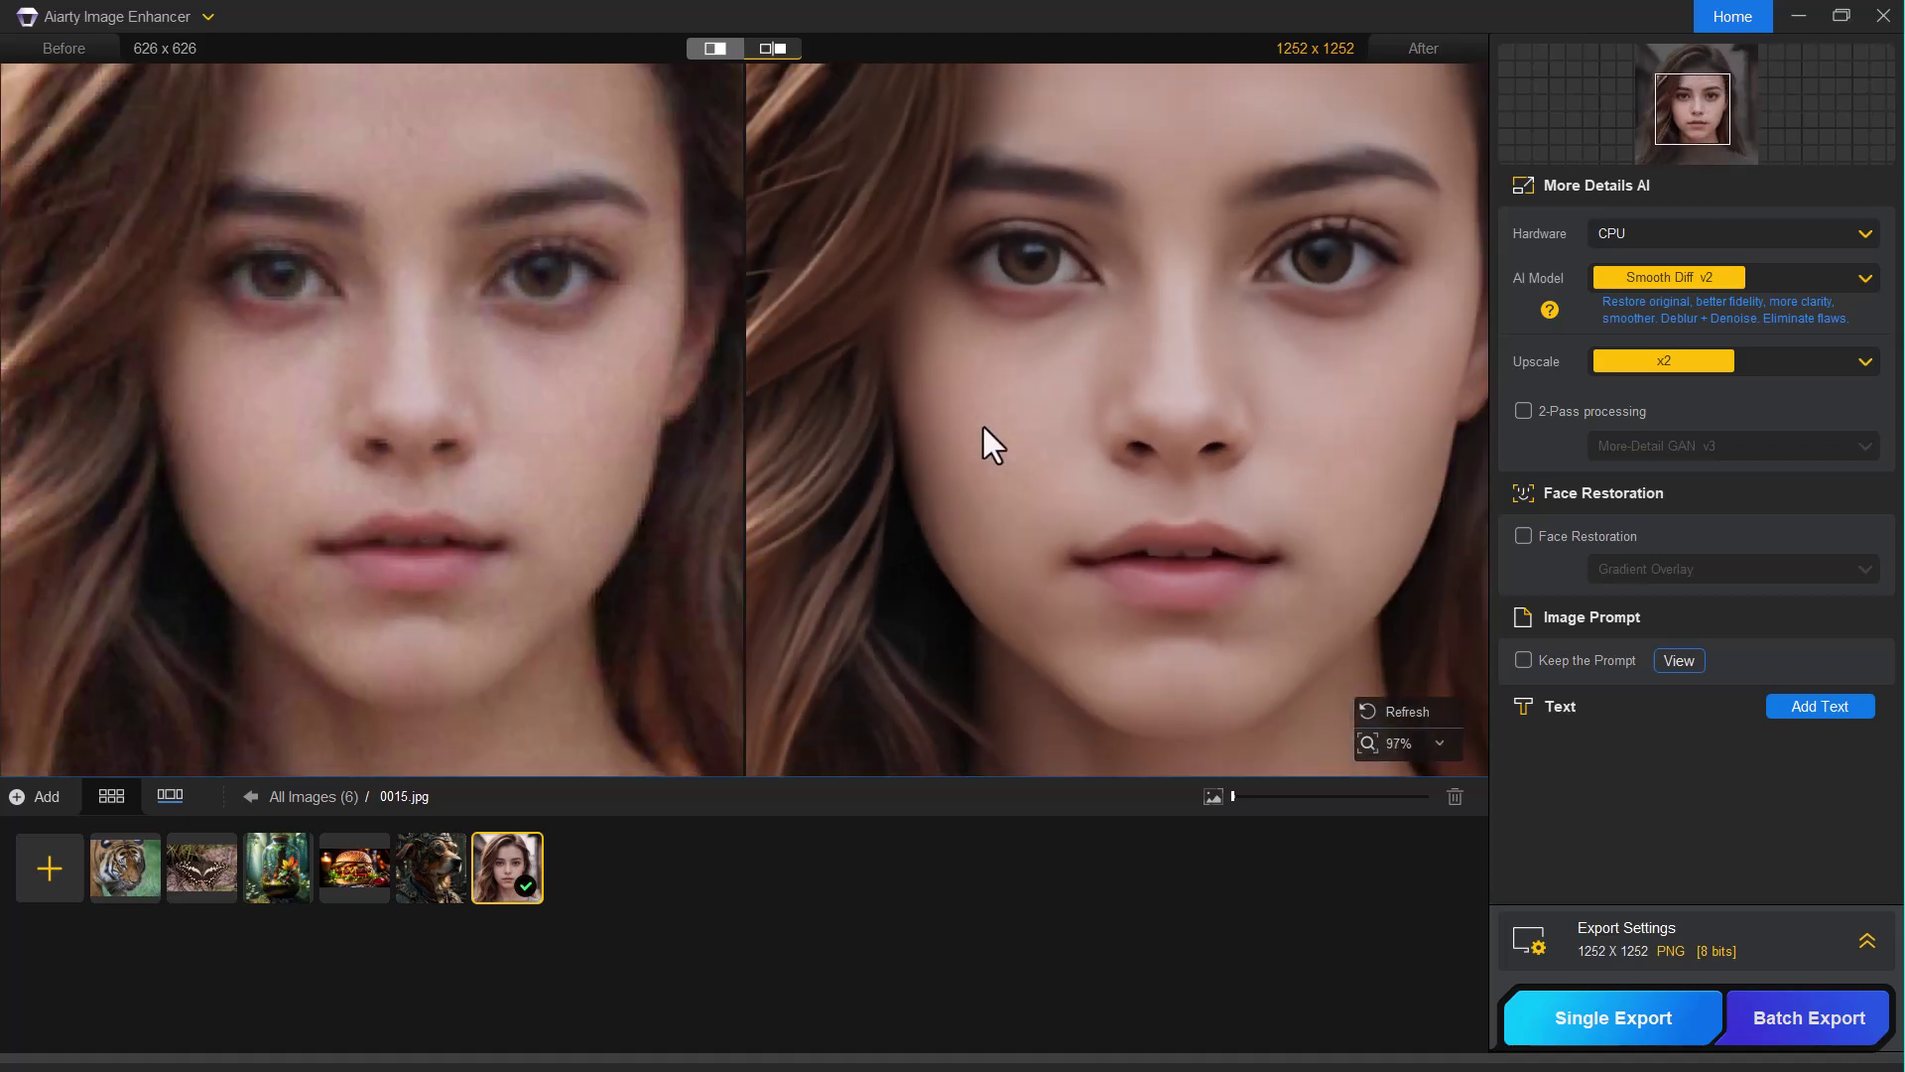
{"action": "scroll", "coordinate": [984, 427], "scroll_direction": "up", "scroll_amount": 2}
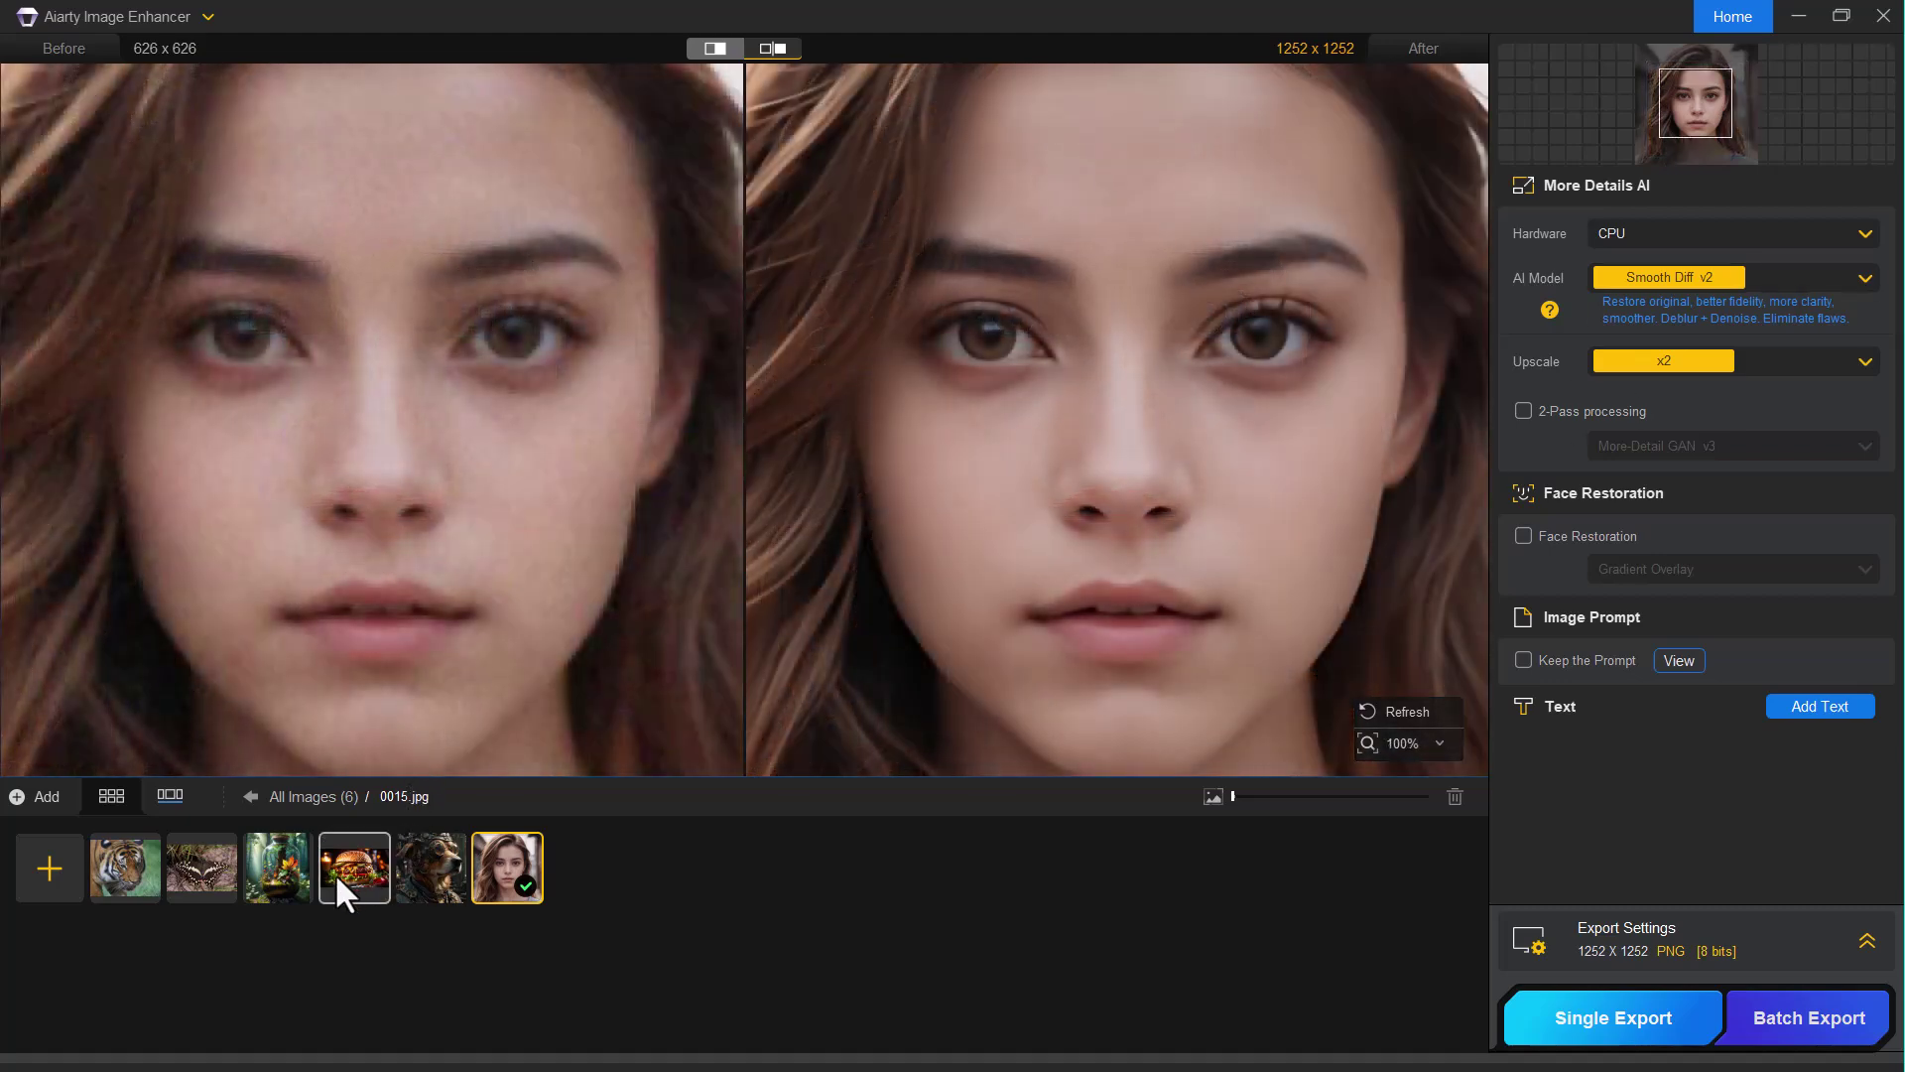
Generate a before/after preview of the burger image 0013.png with Smooth Diff v2 at x2, fitting the whole picture in view
{"action": "left_click", "coordinate": [335, 873]}
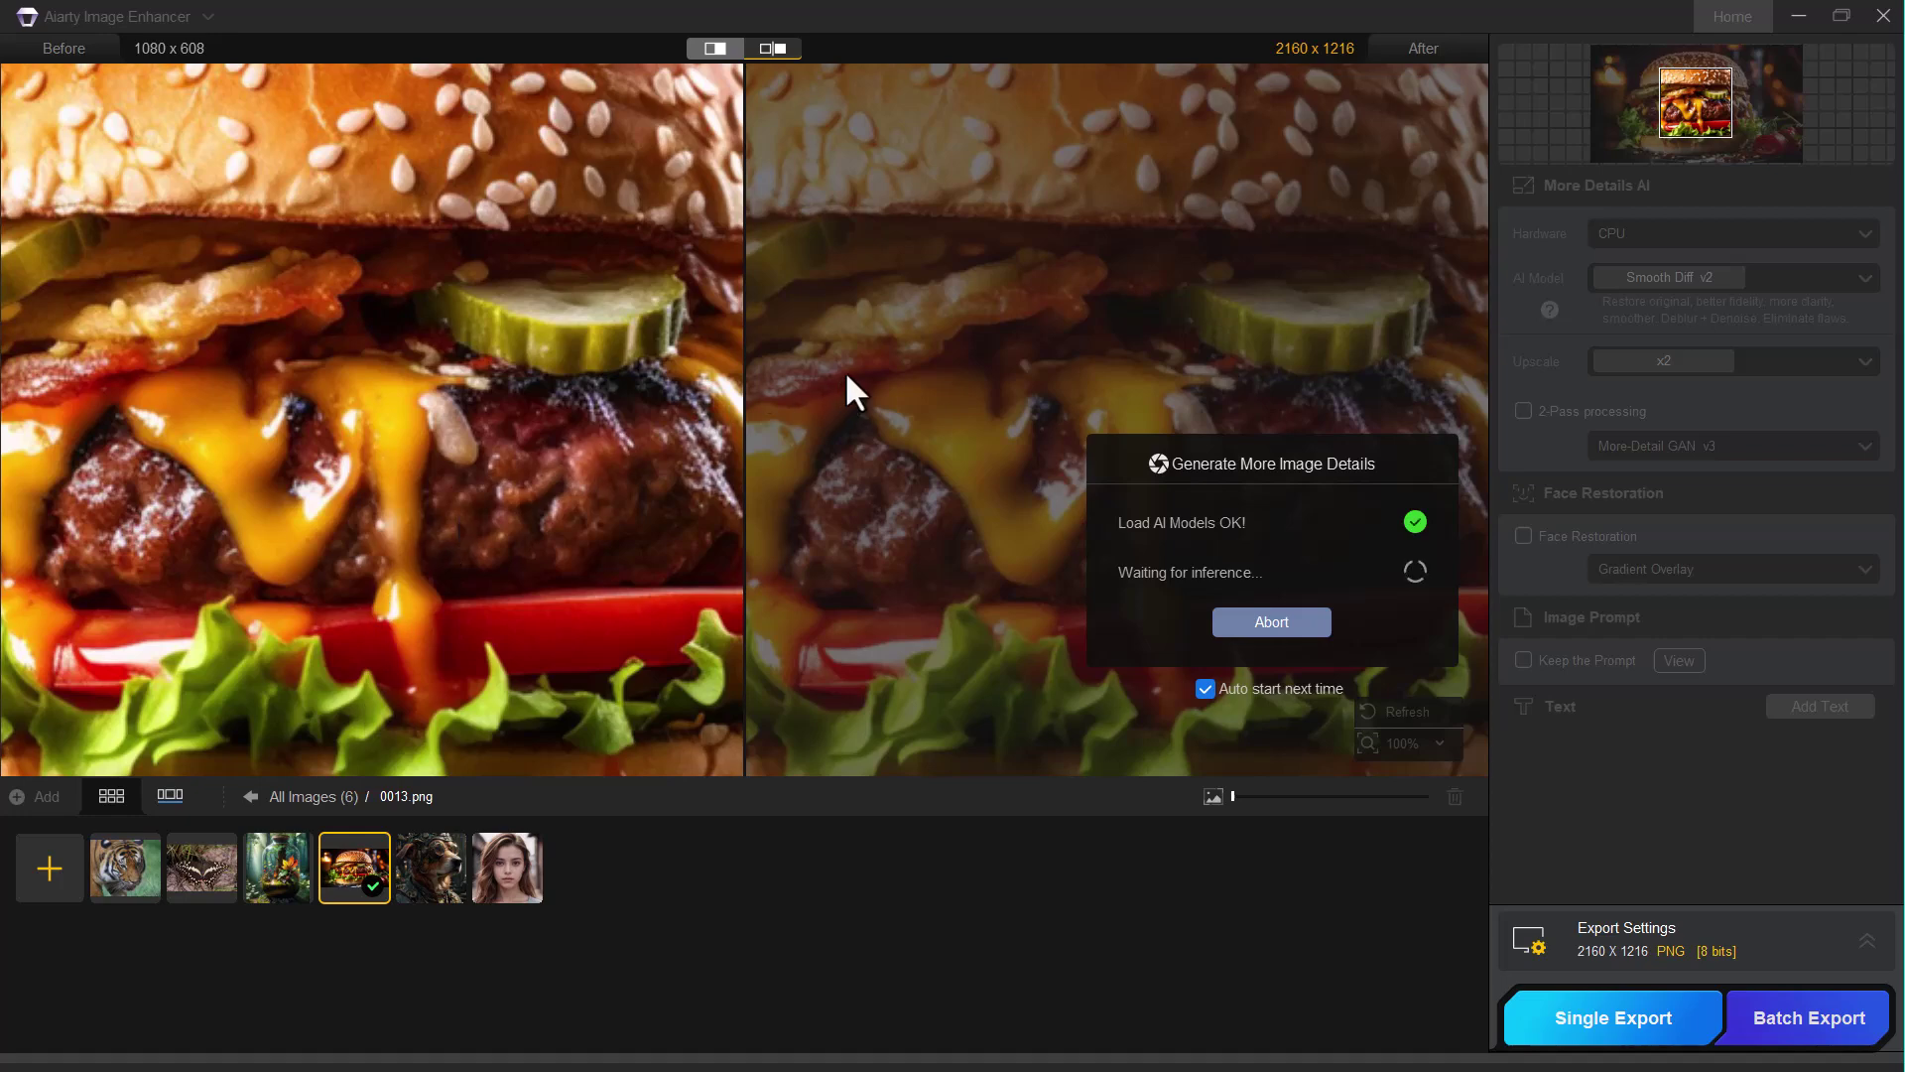
{"action": "scroll", "coordinate": [843, 371], "scroll_direction": "down", "scroll_amount": 2}
{"action": "scroll", "coordinate": [844, 371], "scroll_direction": "down", "scroll_amount": 3}
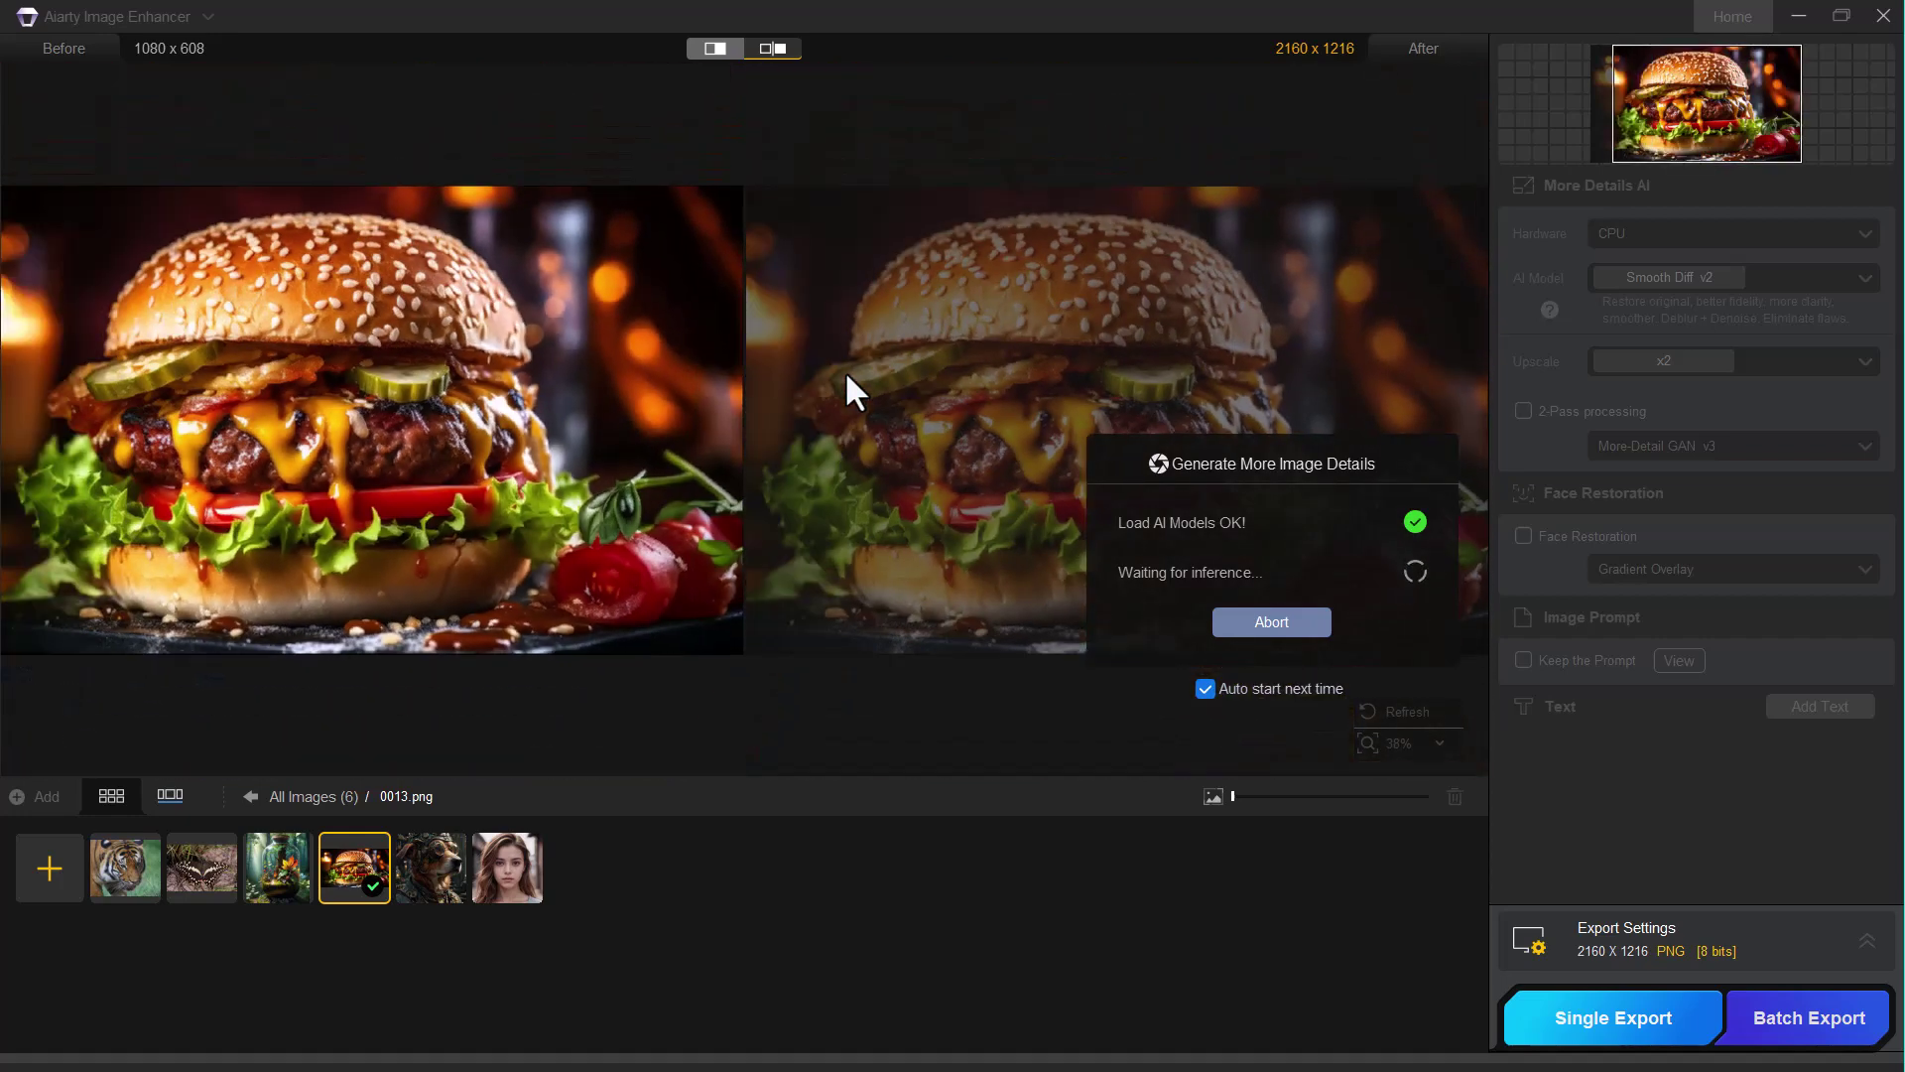
{"action": "scroll", "coordinate": [846, 375], "scroll_direction": "down", "scroll_amount": 1}
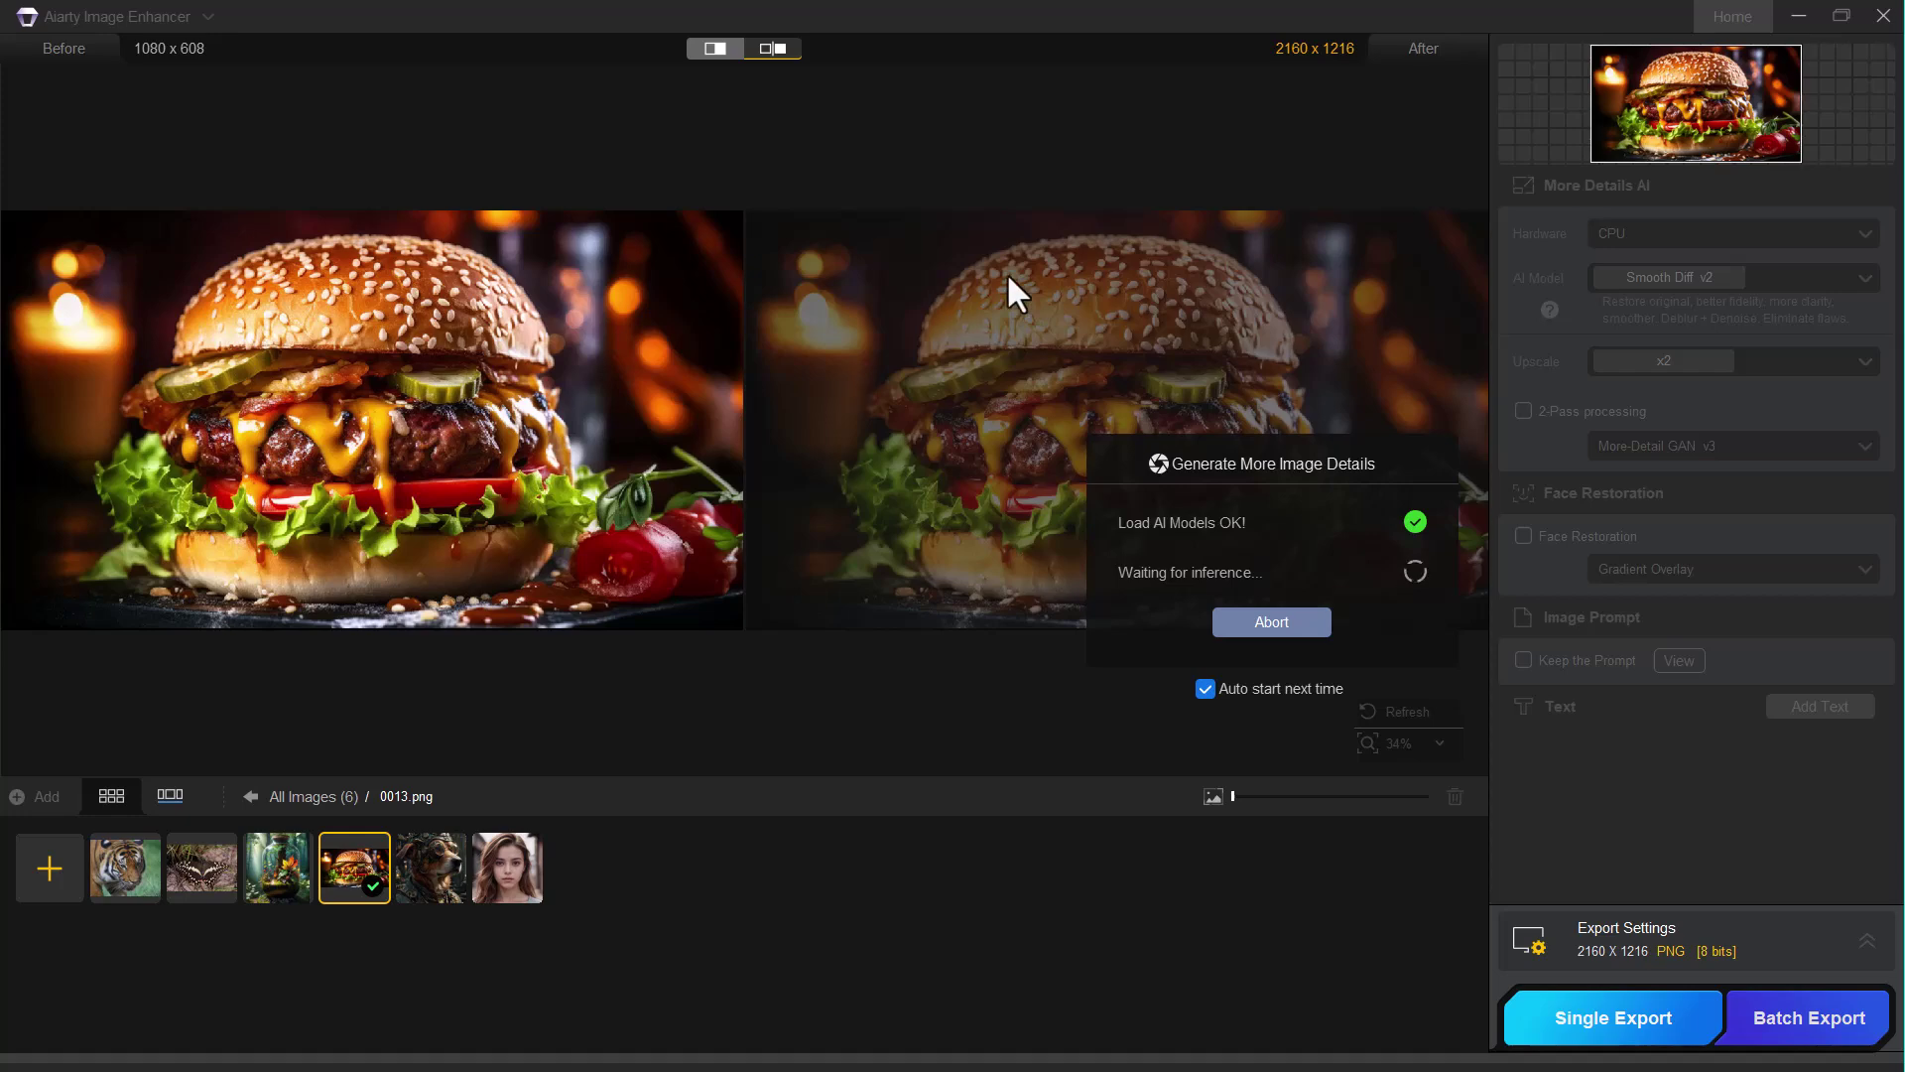
Compare the burger's original and enhanced bun, cheese and meat textures at several magnifications
{"action": "scroll", "coordinate": [338, 537], "scroll_direction": "up", "scroll_amount": 3}
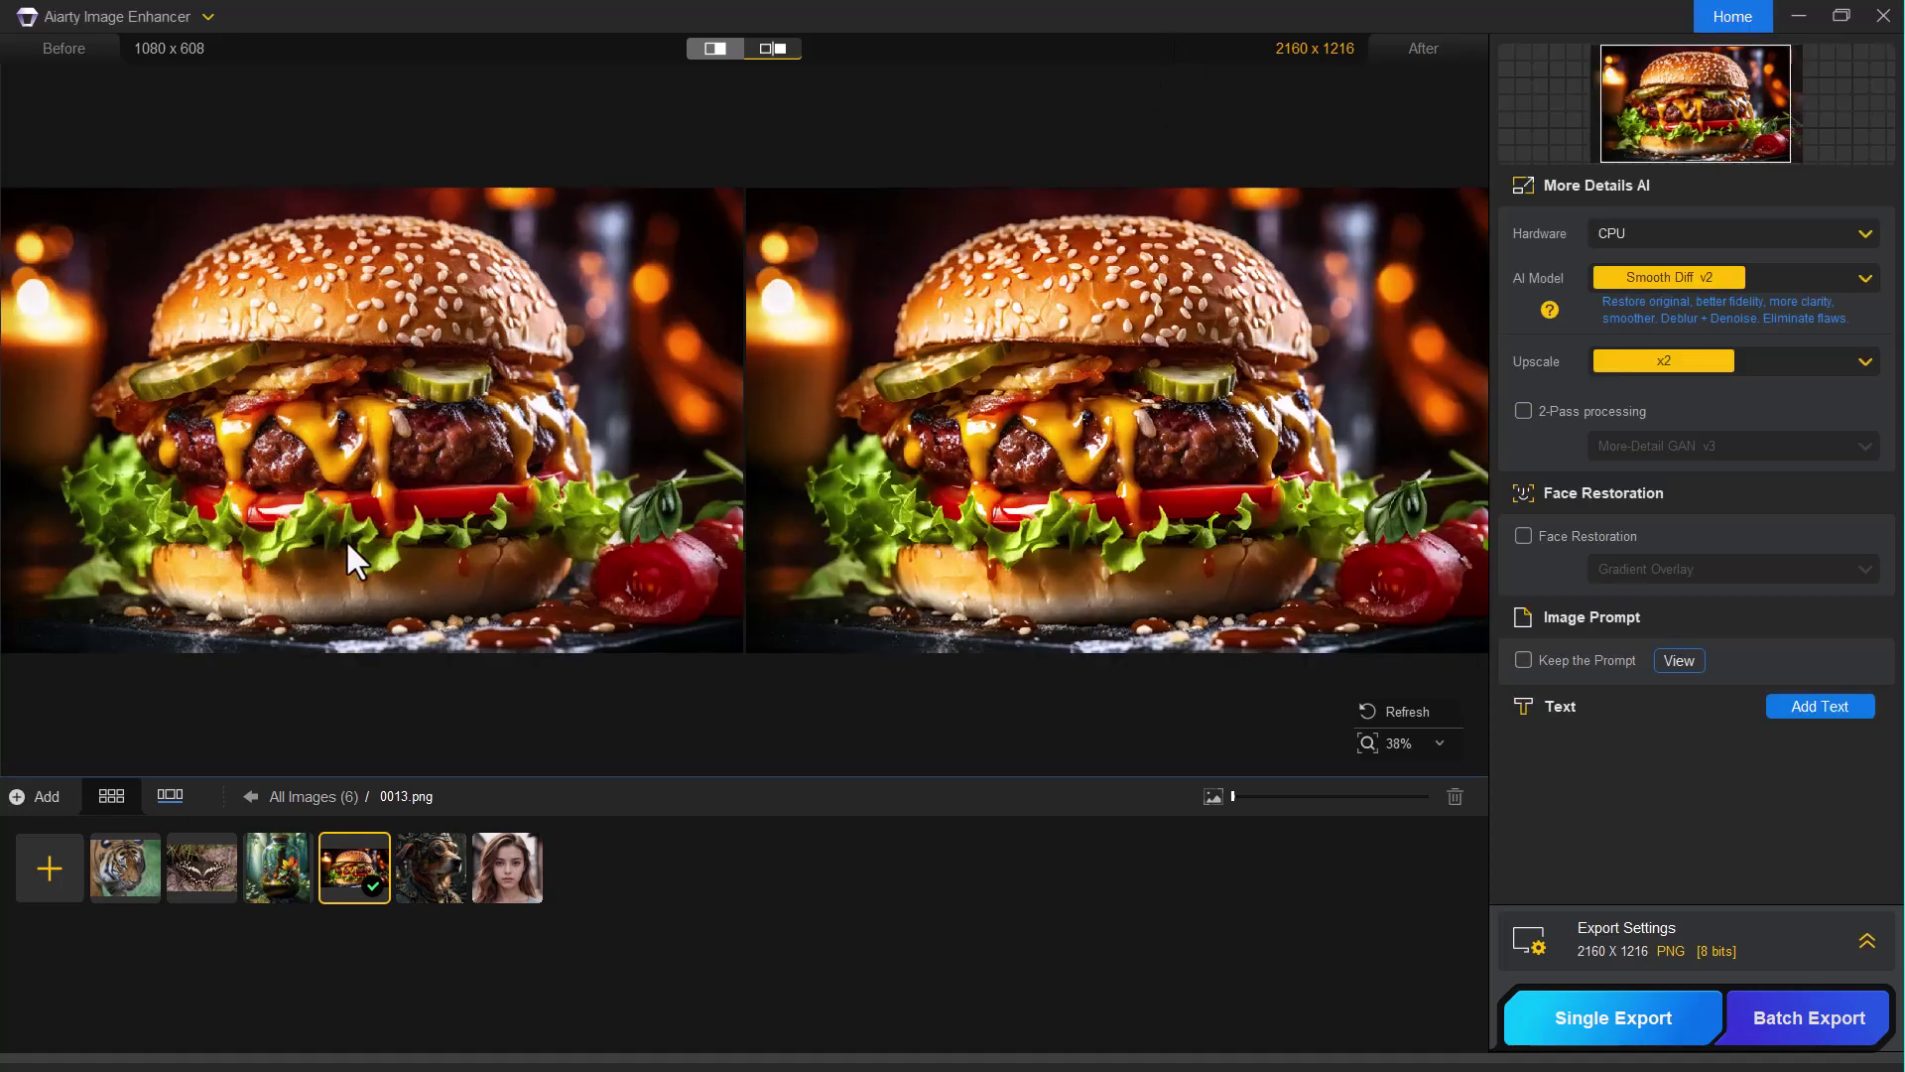
{"action": "scroll", "coordinate": [546, 515], "scroll_direction": "up", "scroll_amount": 1}
{"action": "scroll", "coordinate": [545, 515], "scroll_direction": "up", "scroll_amount": 2}
{"action": "scroll", "coordinate": [431, 491], "scroll_direction": "down", "scroll_amount": 1}
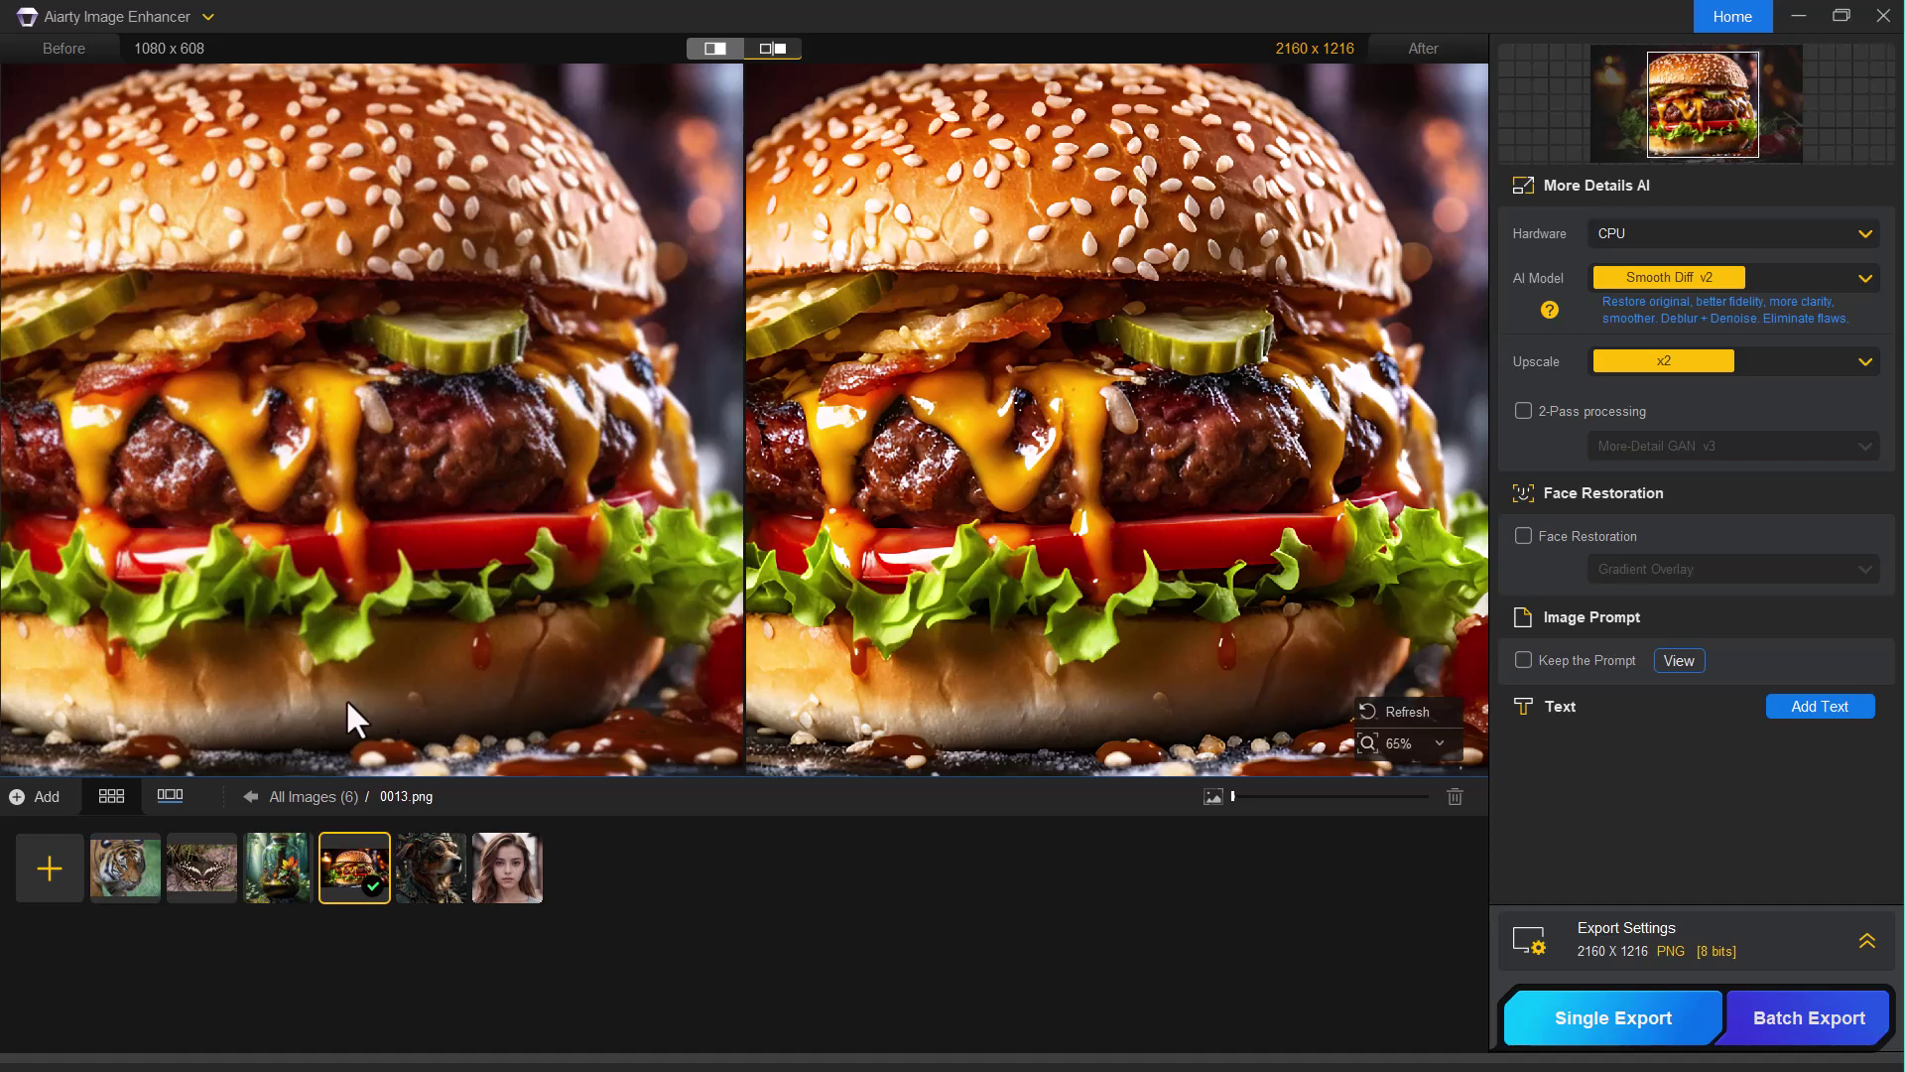
{"action": "scroll", "coordinate": [1060, 674], "scroll_direction": "up", "scroll_amount": 1}
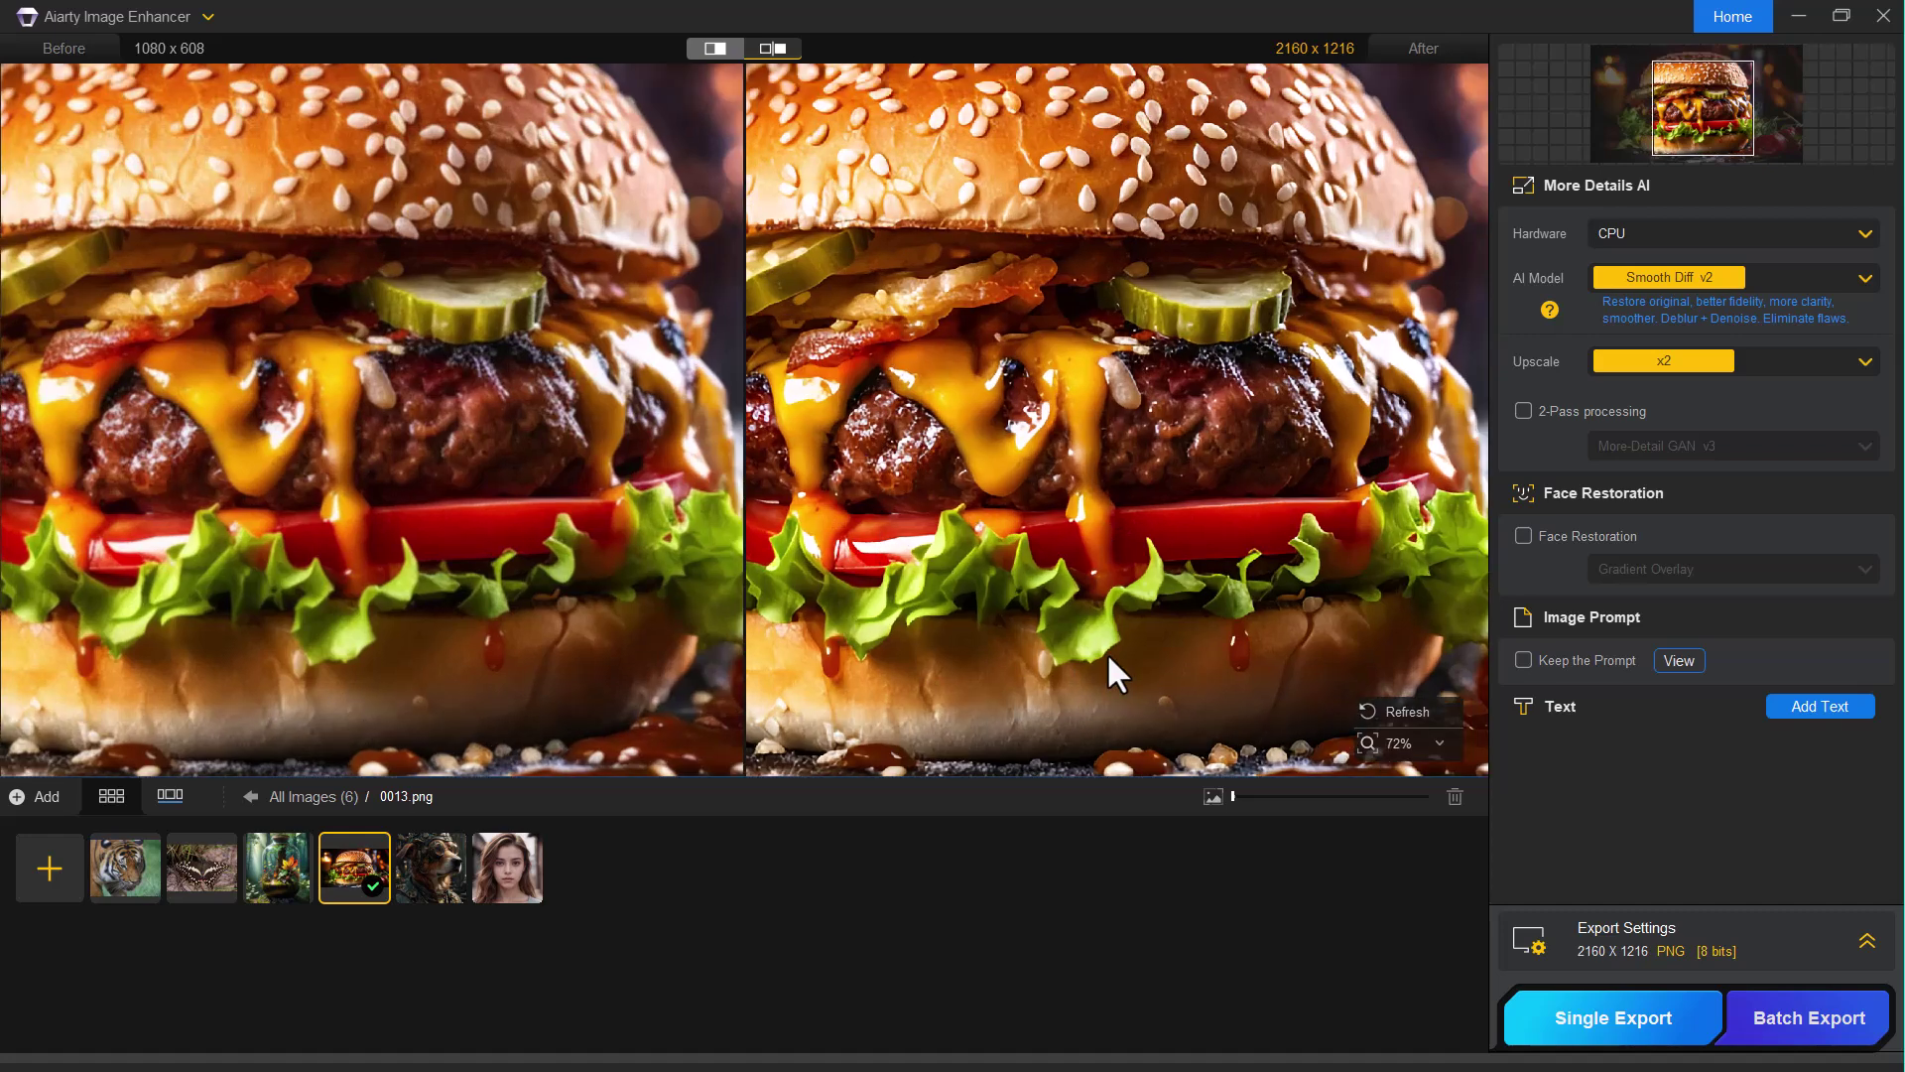
{"action": "scroll", "coordinate": [1108, 658], "scroll_direction": "down", "scroll_amount": 3}
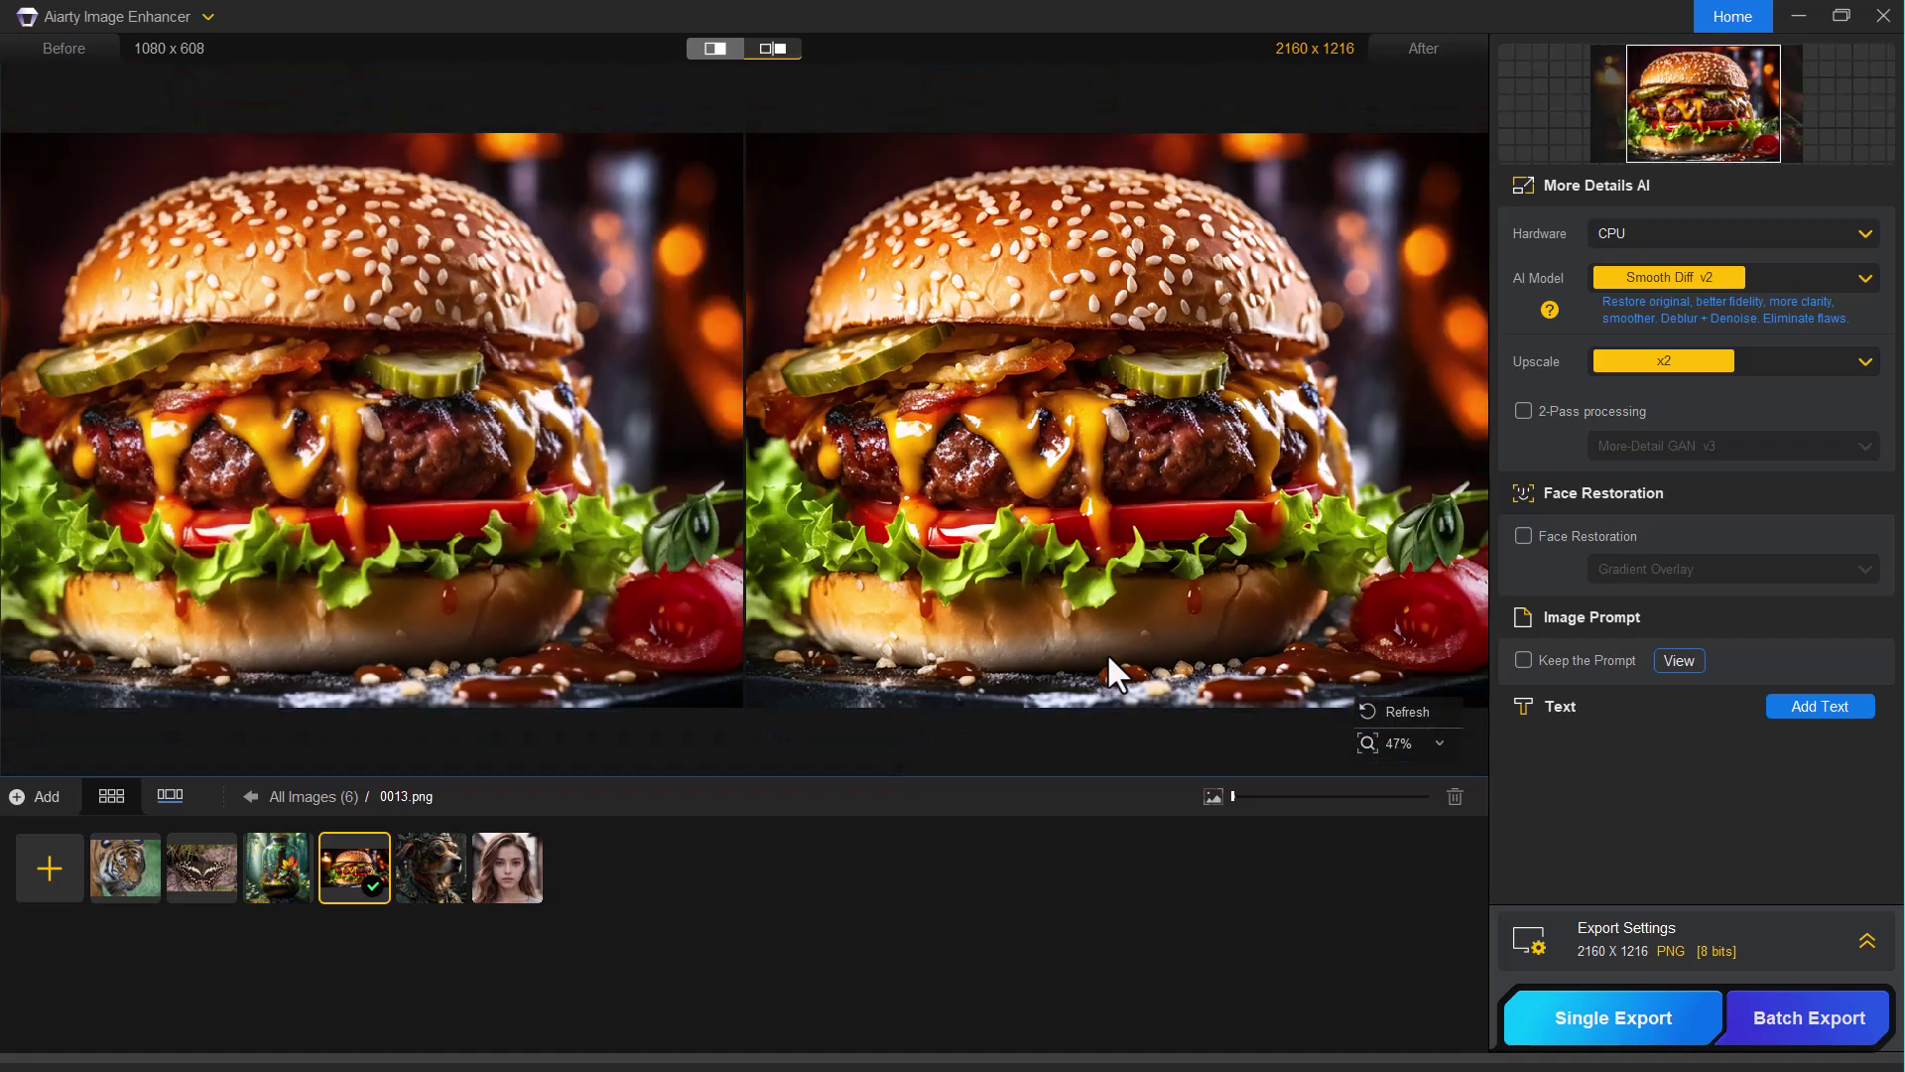
{"action": "scroll", "coordinate": [1105, 652], "scroll_direction": "down", "scroll_amount": 2}
{"action": "scroll", "coordinate": [1108, 657], "scroll_direction": "up", "scroll_amount": 3}
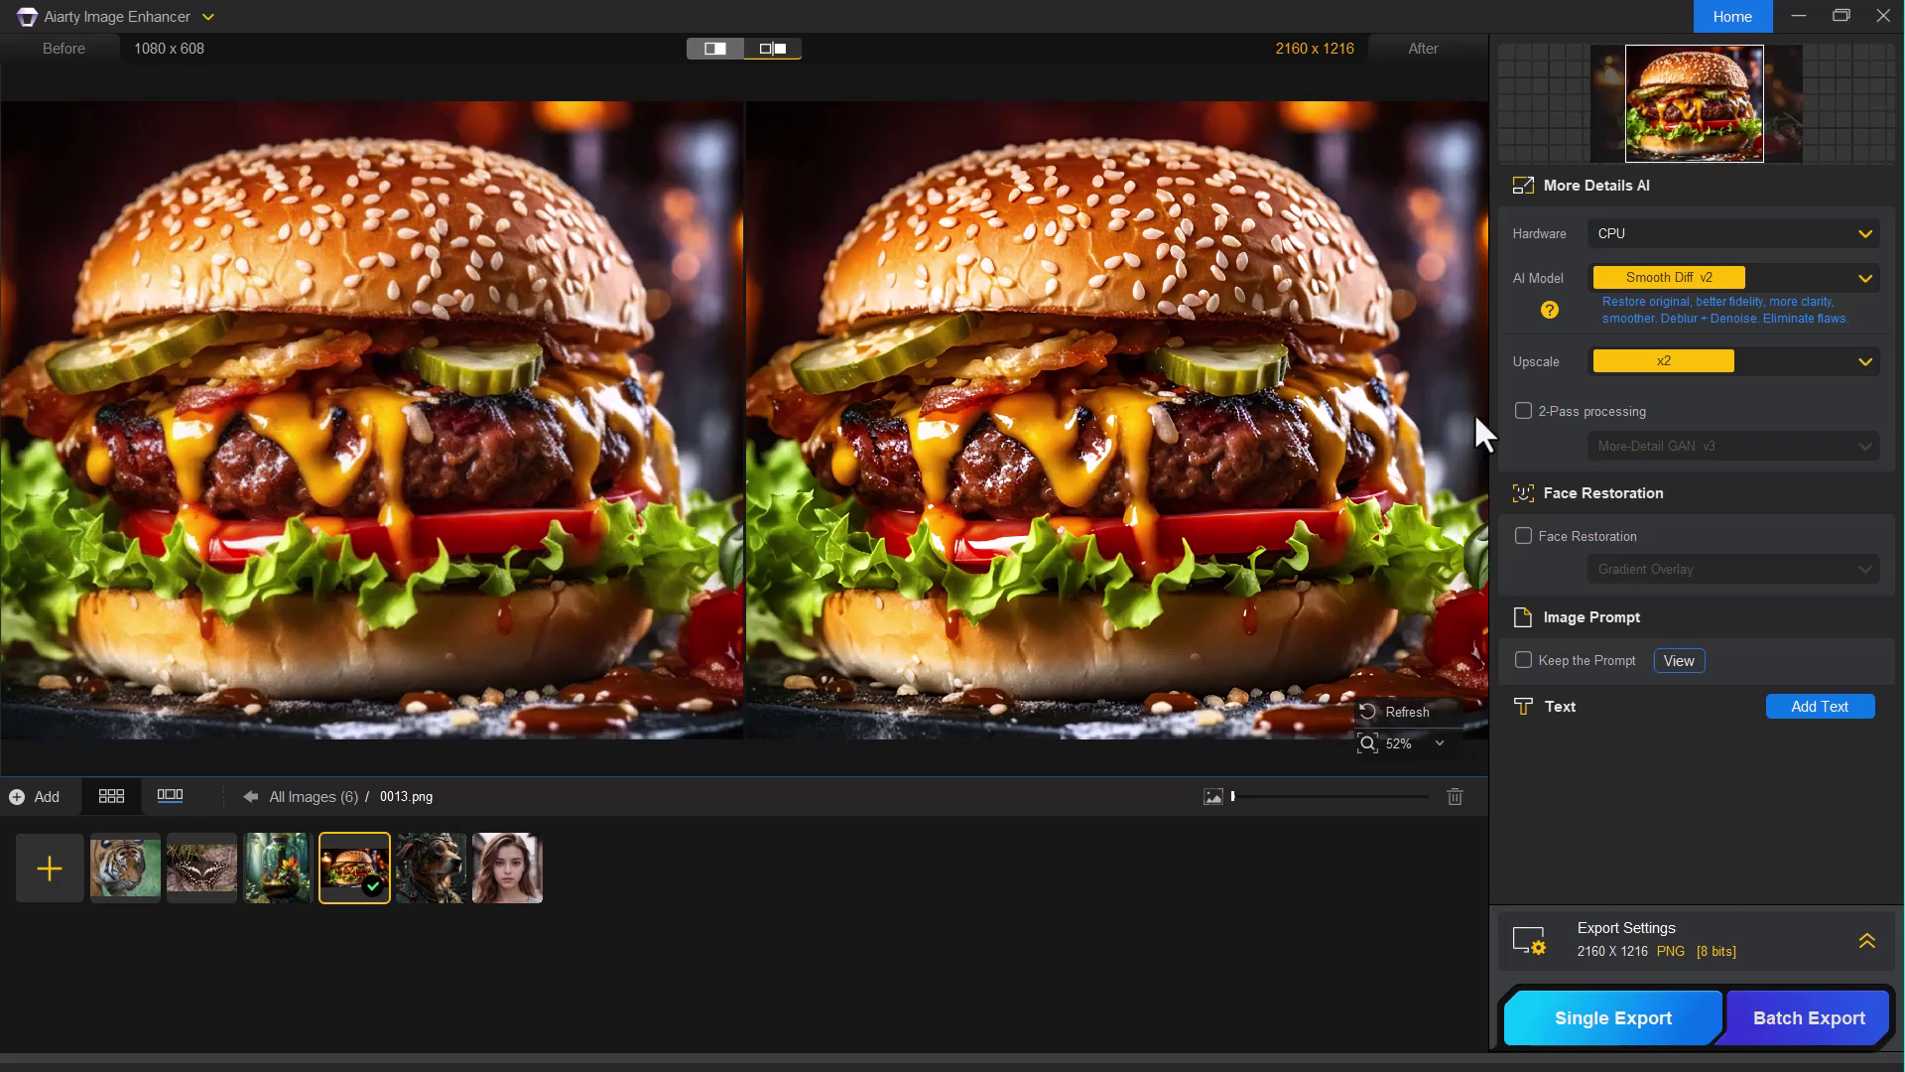
Set the burger image's upscale factor to x4
{"action": "left_click", "coordinate": [1695, 353]}
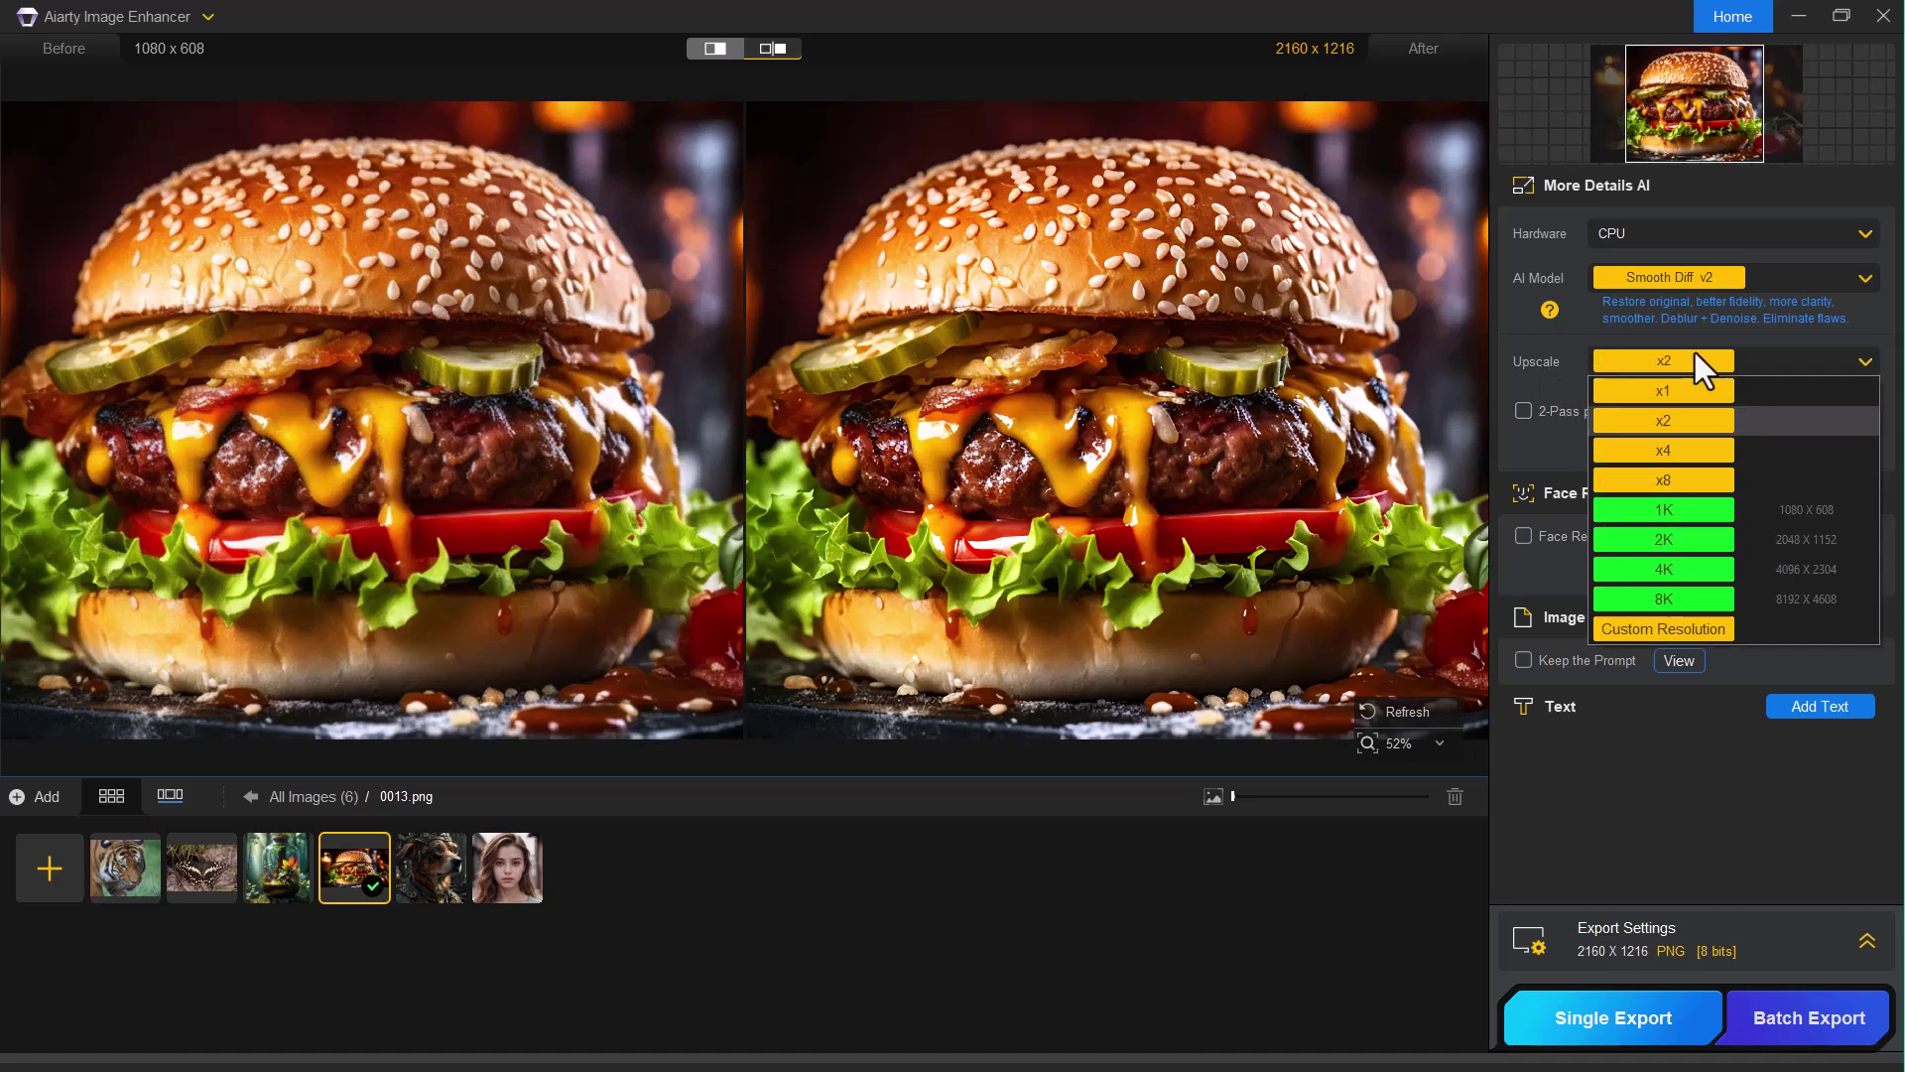
{"action": "left_click", "coordinate": [1707, 455]}
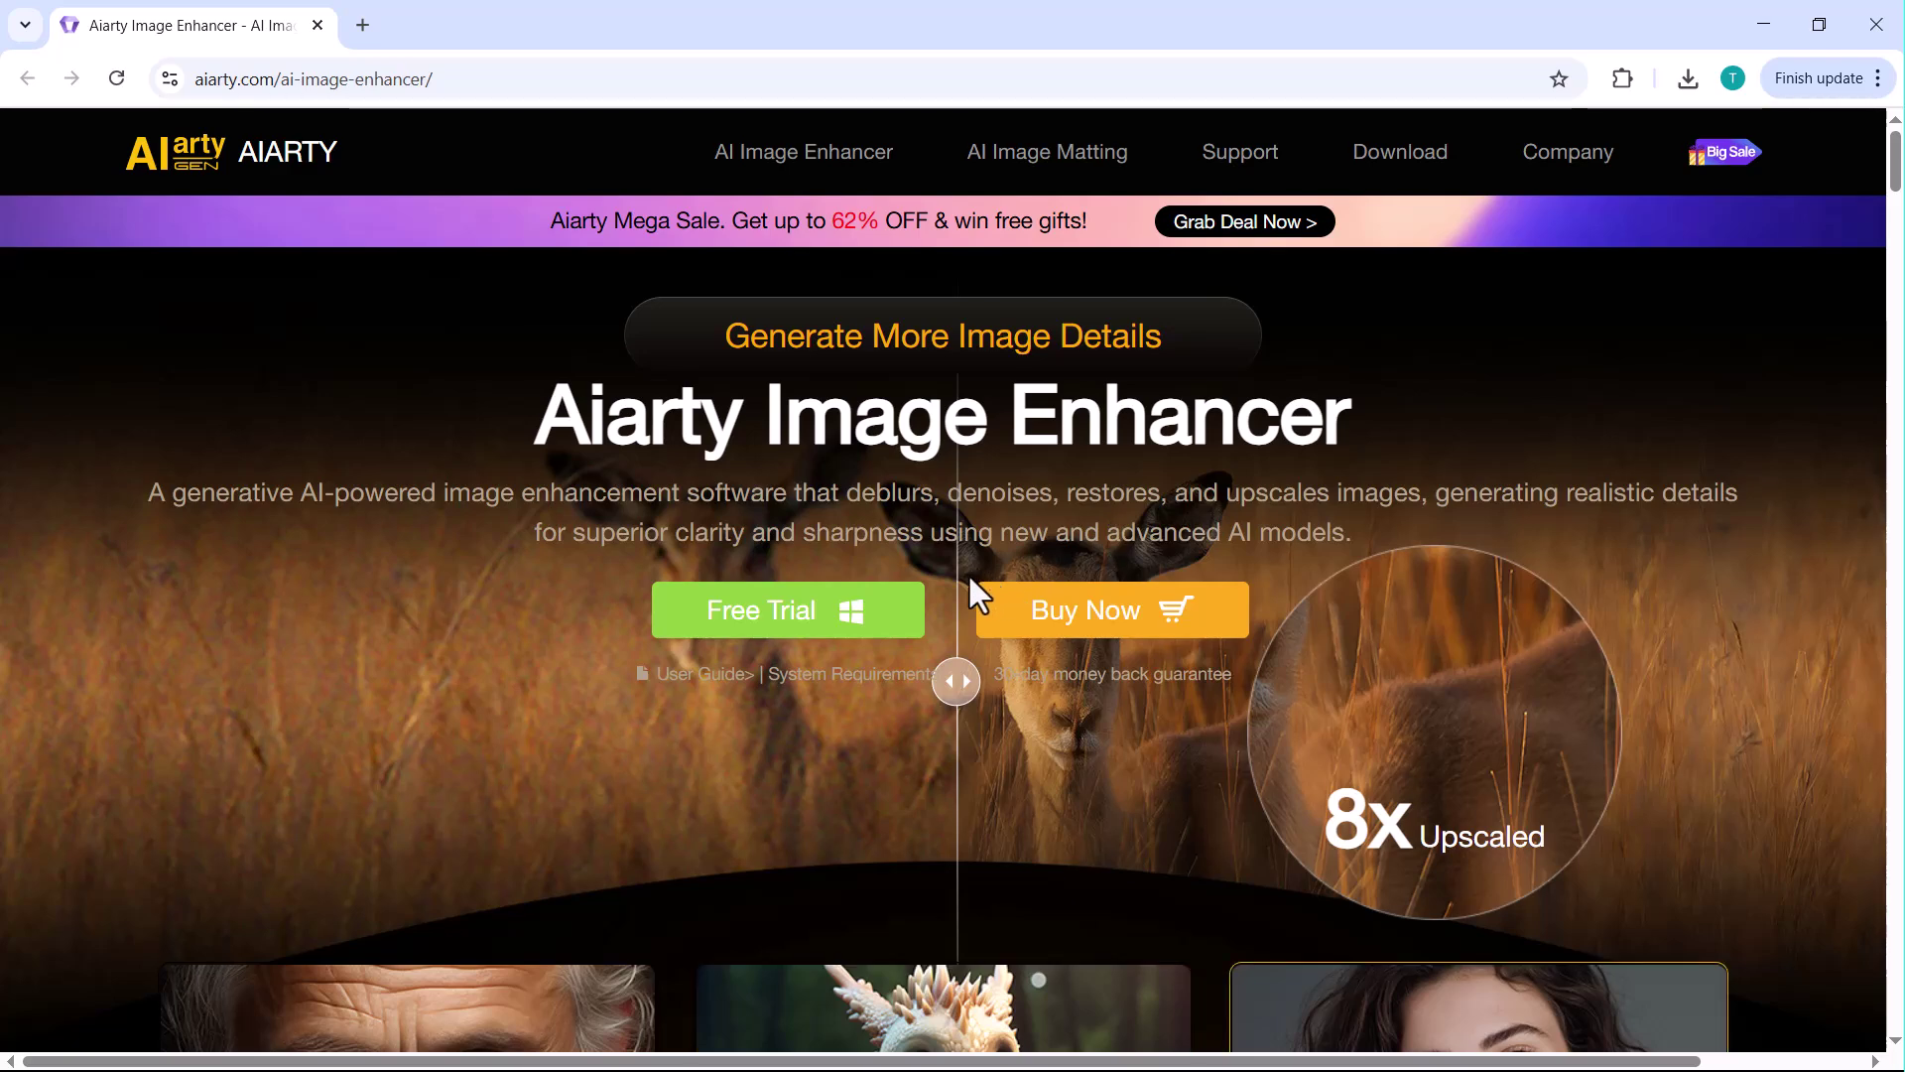
Review the Aiarty Image Enhancer product page in the browser, covering its new AI models, key figures, upscaling and deblurring sections
{"action": "scroll", "coordinate": [969, 581], "scroll_direction": "down", "scroll_amount": 3}
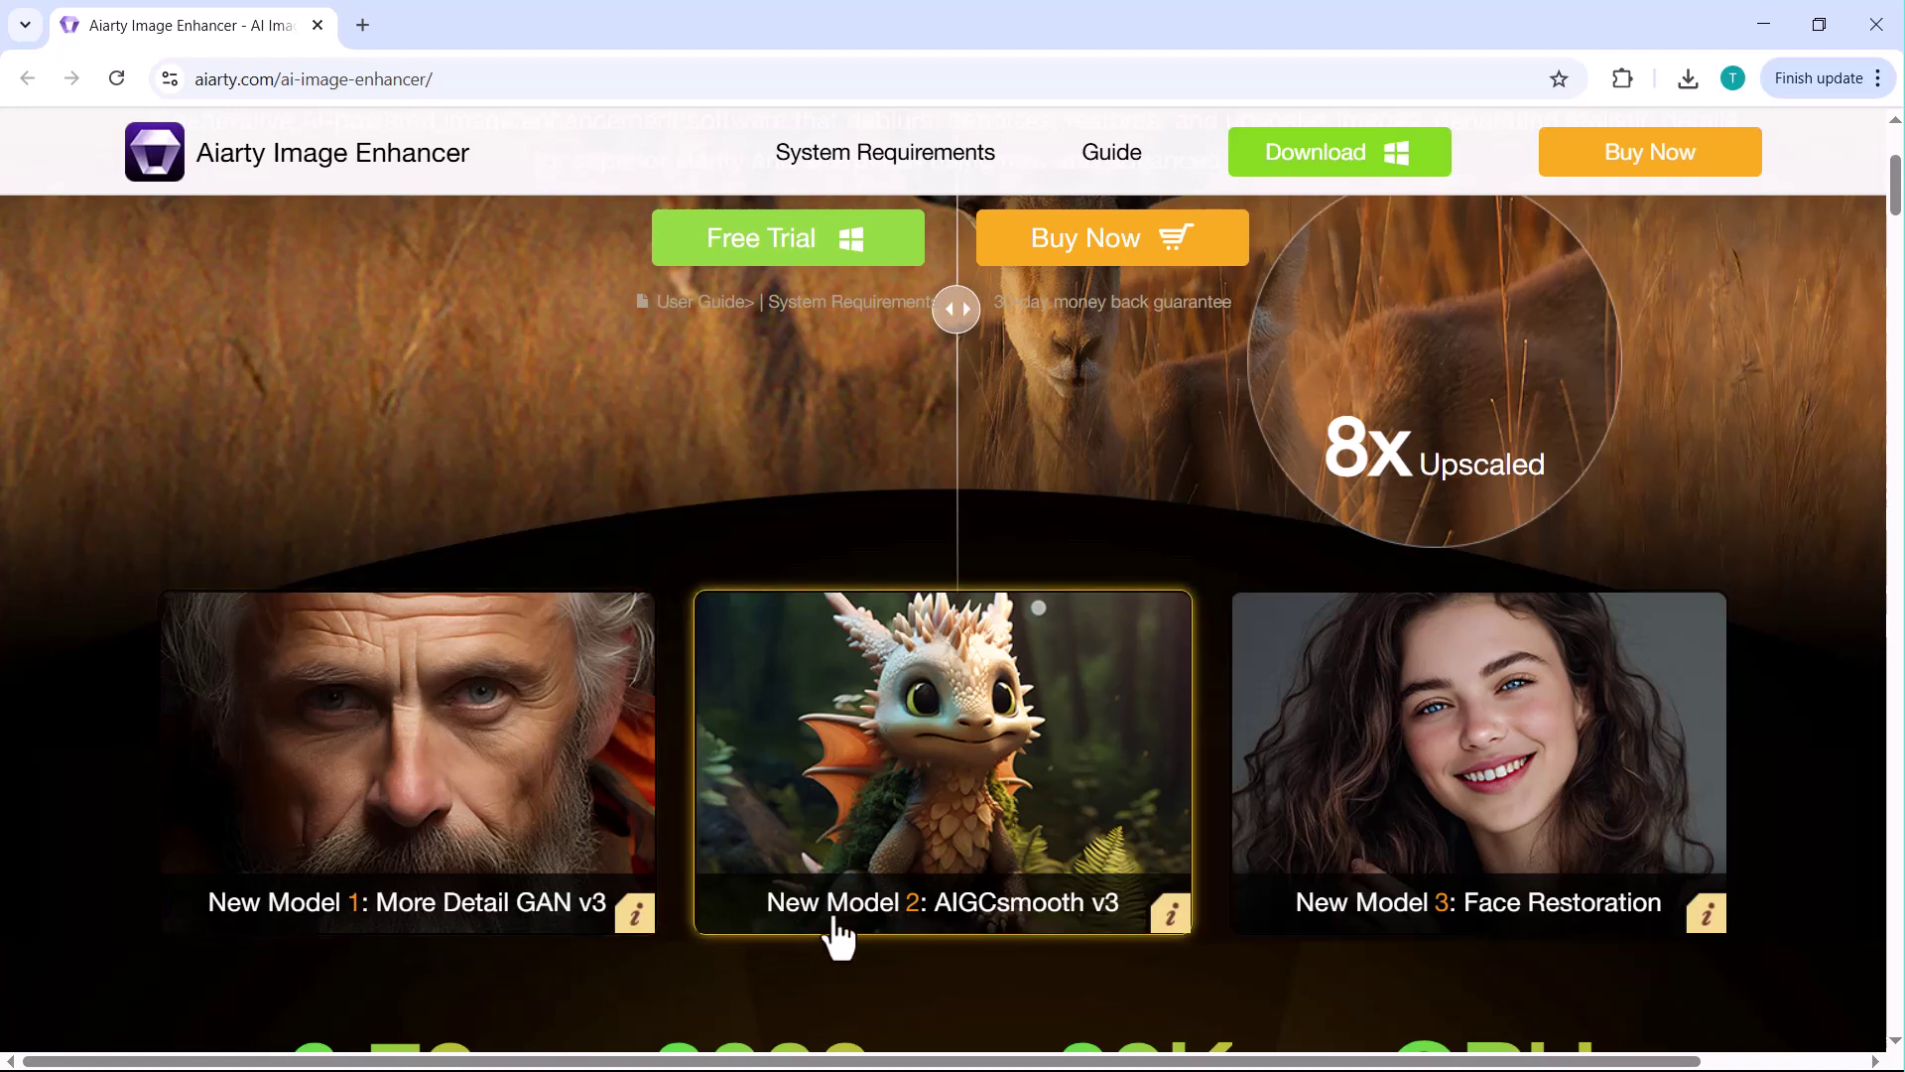
{"action": "scroll", "coordinate": [838, 938], "scroll_direction": "down", "scroll_amount": 1}
{"action": "scroll", "coordinate": [1297, 774], "scroll_direction": "down", "scroll_amount": 2}
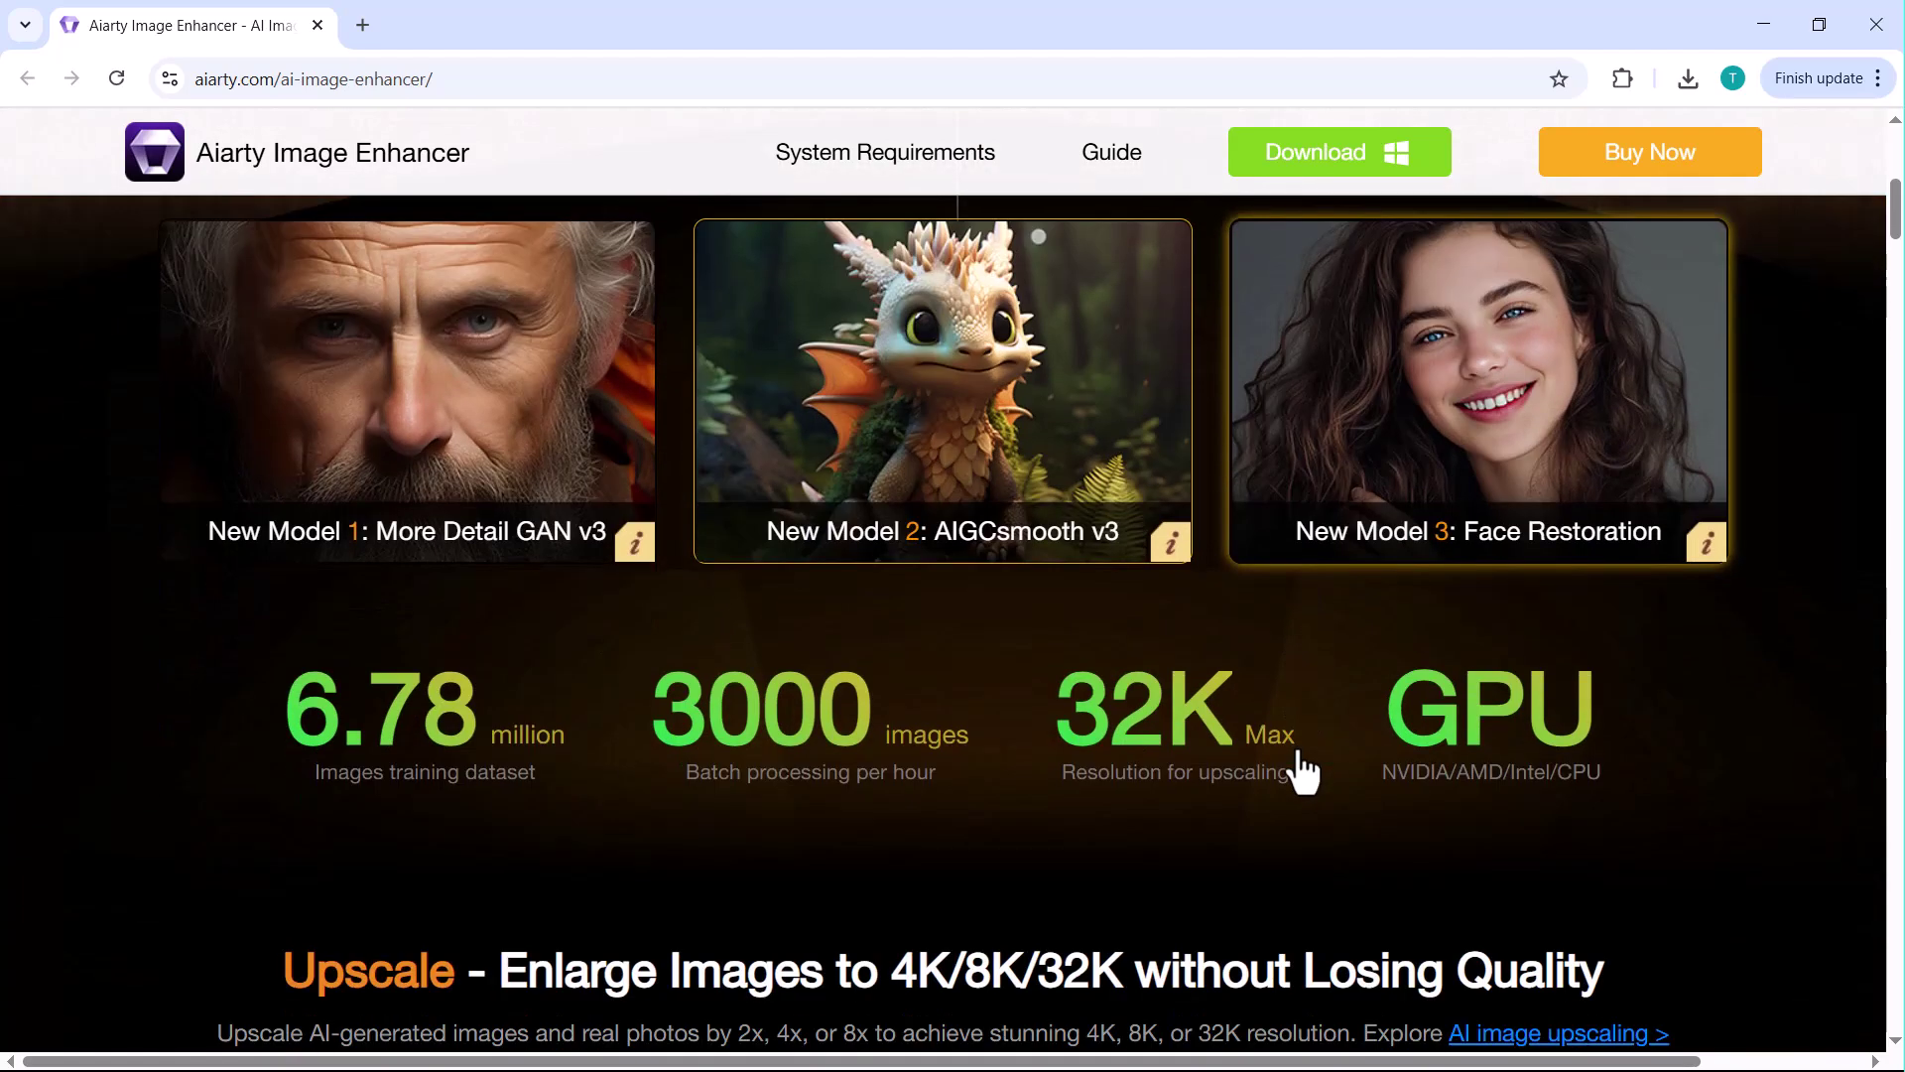
{"action": "scroll", "coordinate": [1302, 769], "scroll_direction": "down", "scroll_amount": 2}
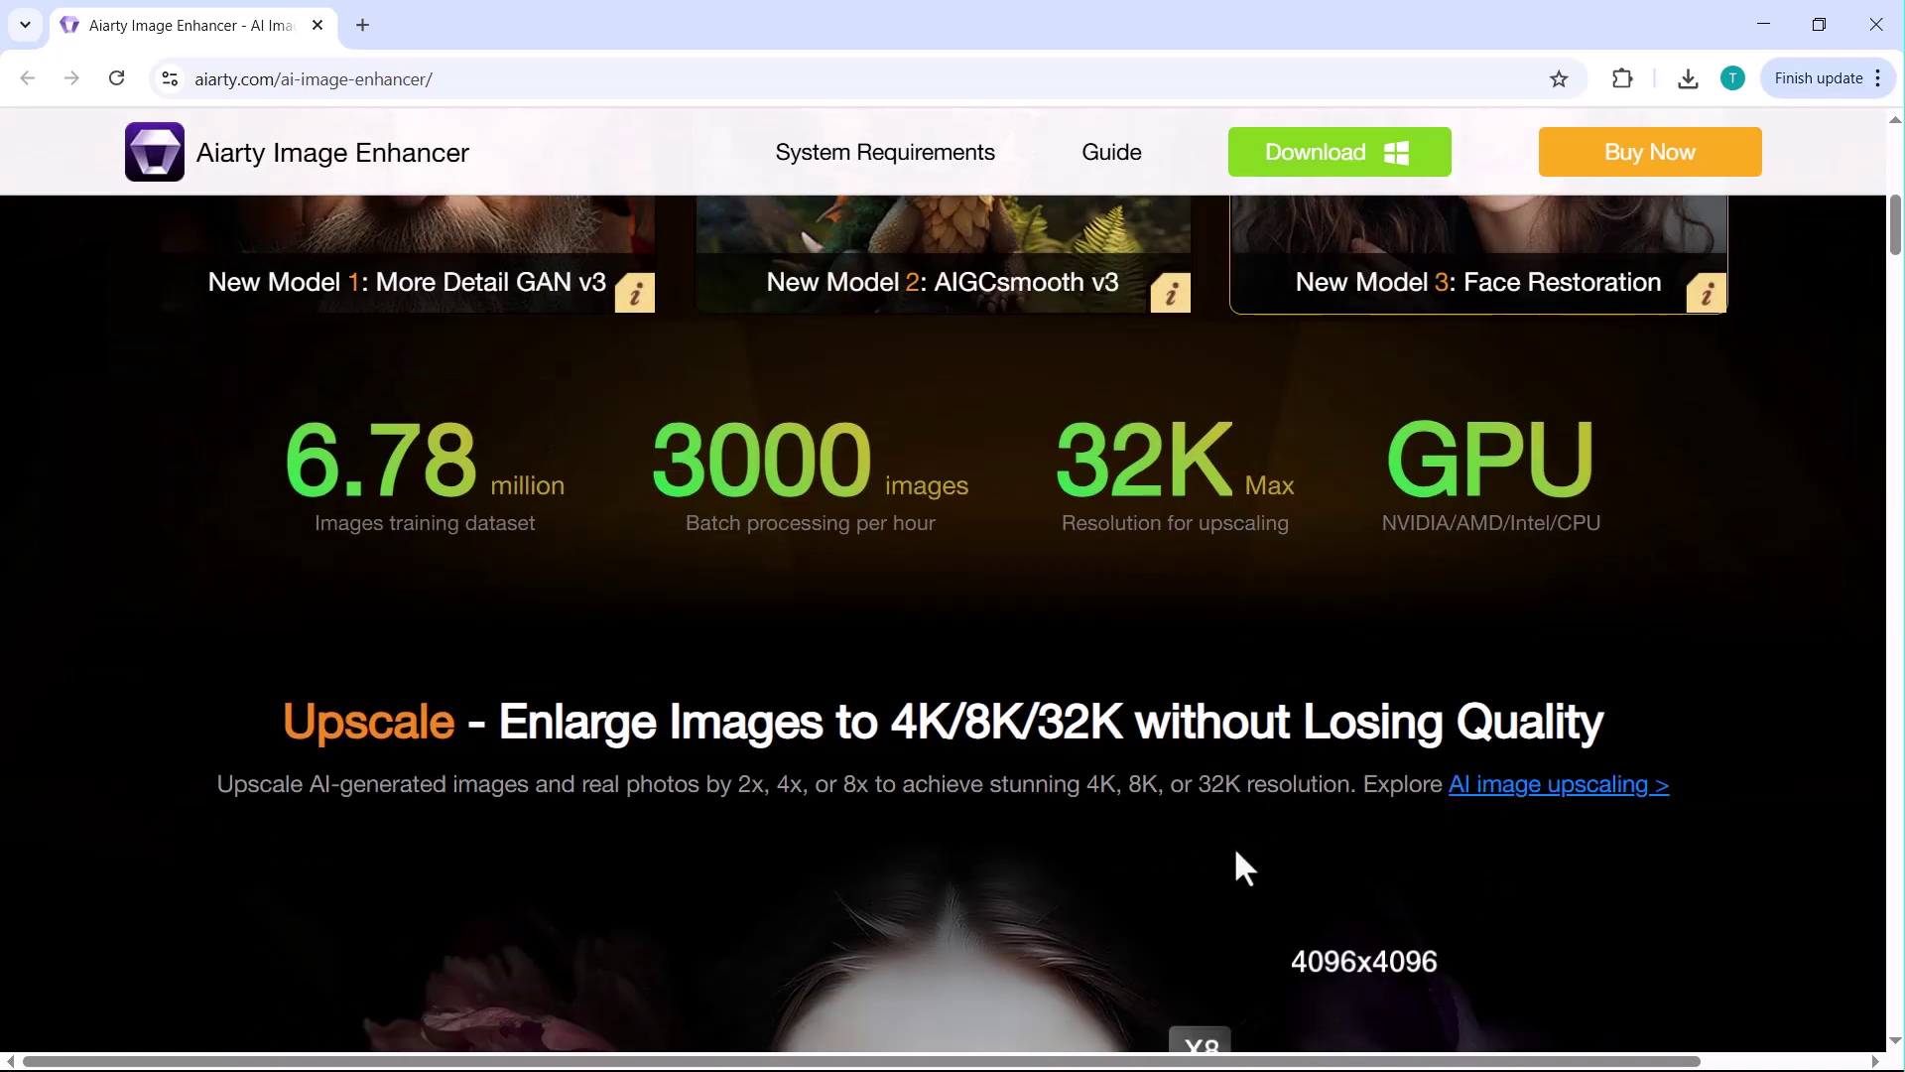
{"action": "scroll", "coordinate": [1237, 854], "scroll_direction": "down", "scroll_amount": 3}
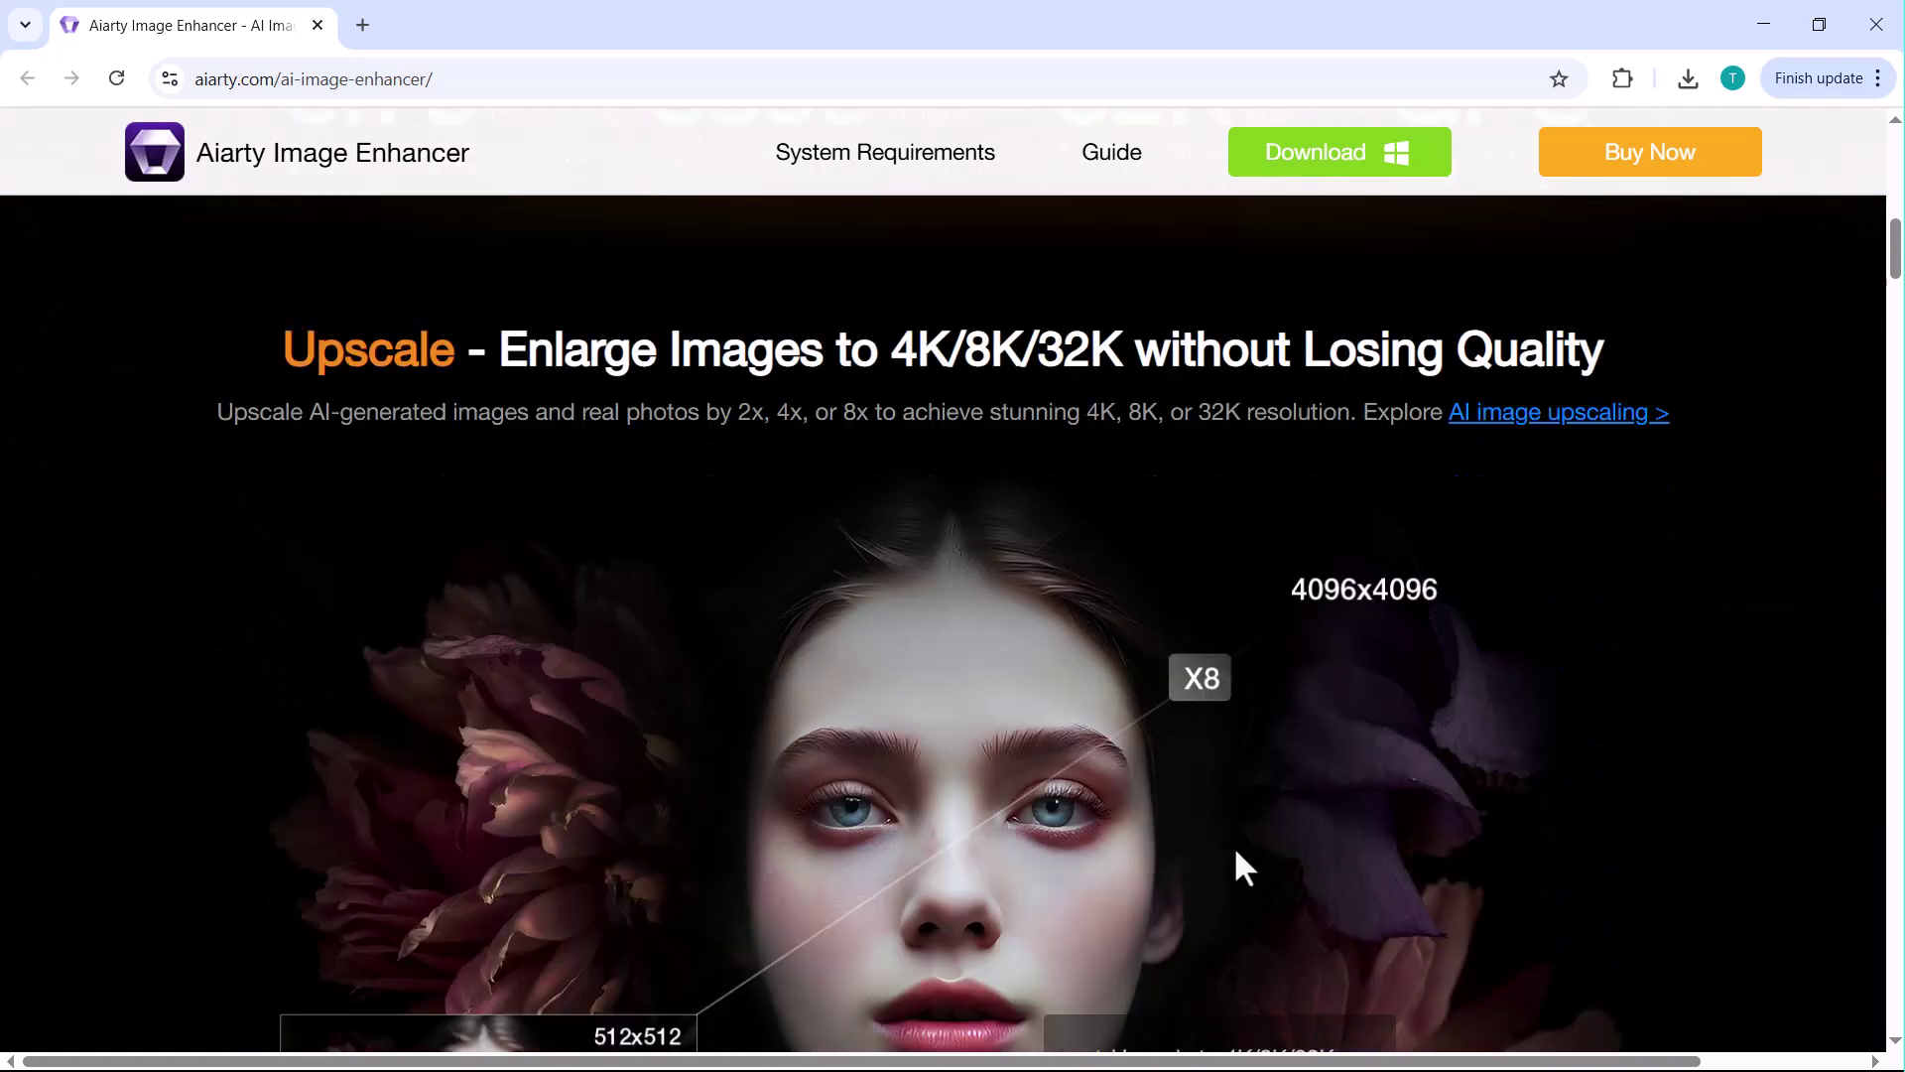
{"action": "scroll", "coordinate": [1236, 854], "scroll_direction": "down", "scroll_amount": 1}
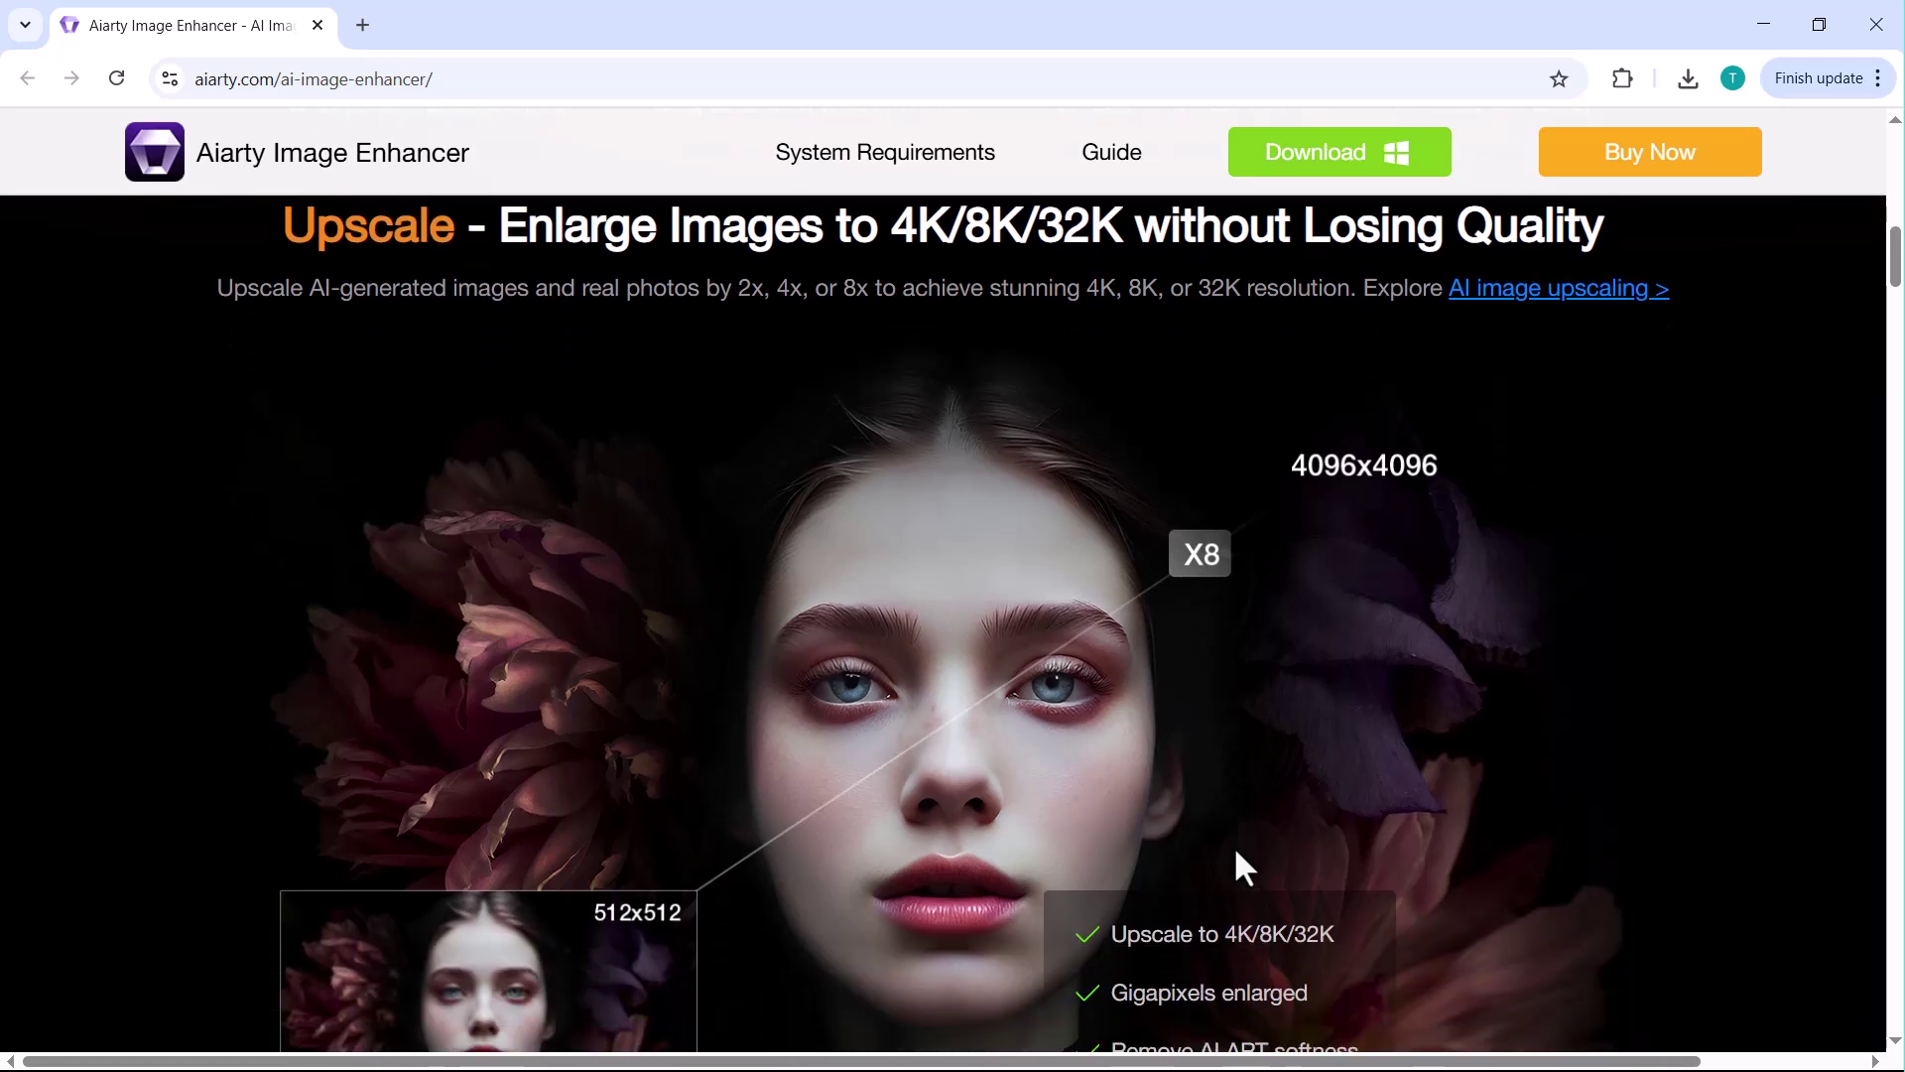
{"action": "scroll", "coordinate": [1236, 853], "scroll_direction": "down", "scroll_amount": 1}
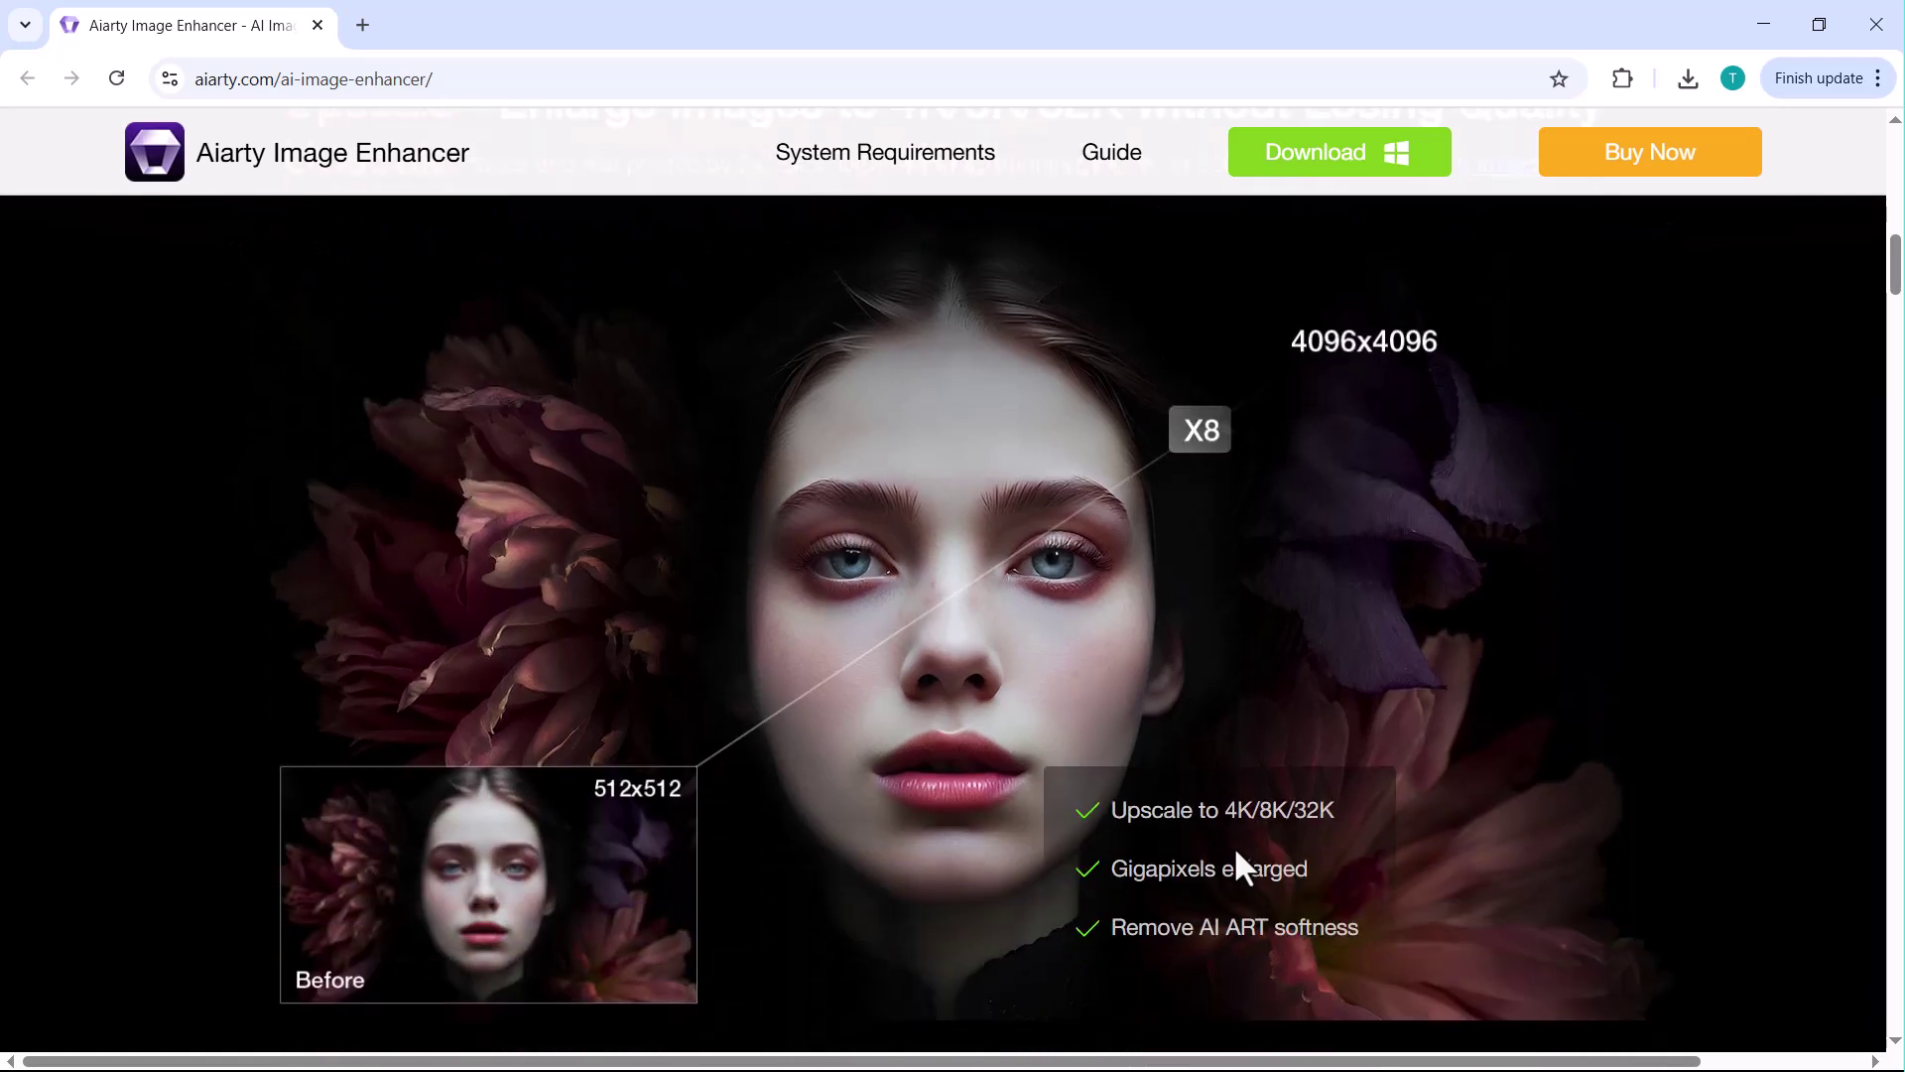
{"action": "scroll", "coordinate": [1237, 853], "scroll_direction": "down", "scroll_amount": 6}
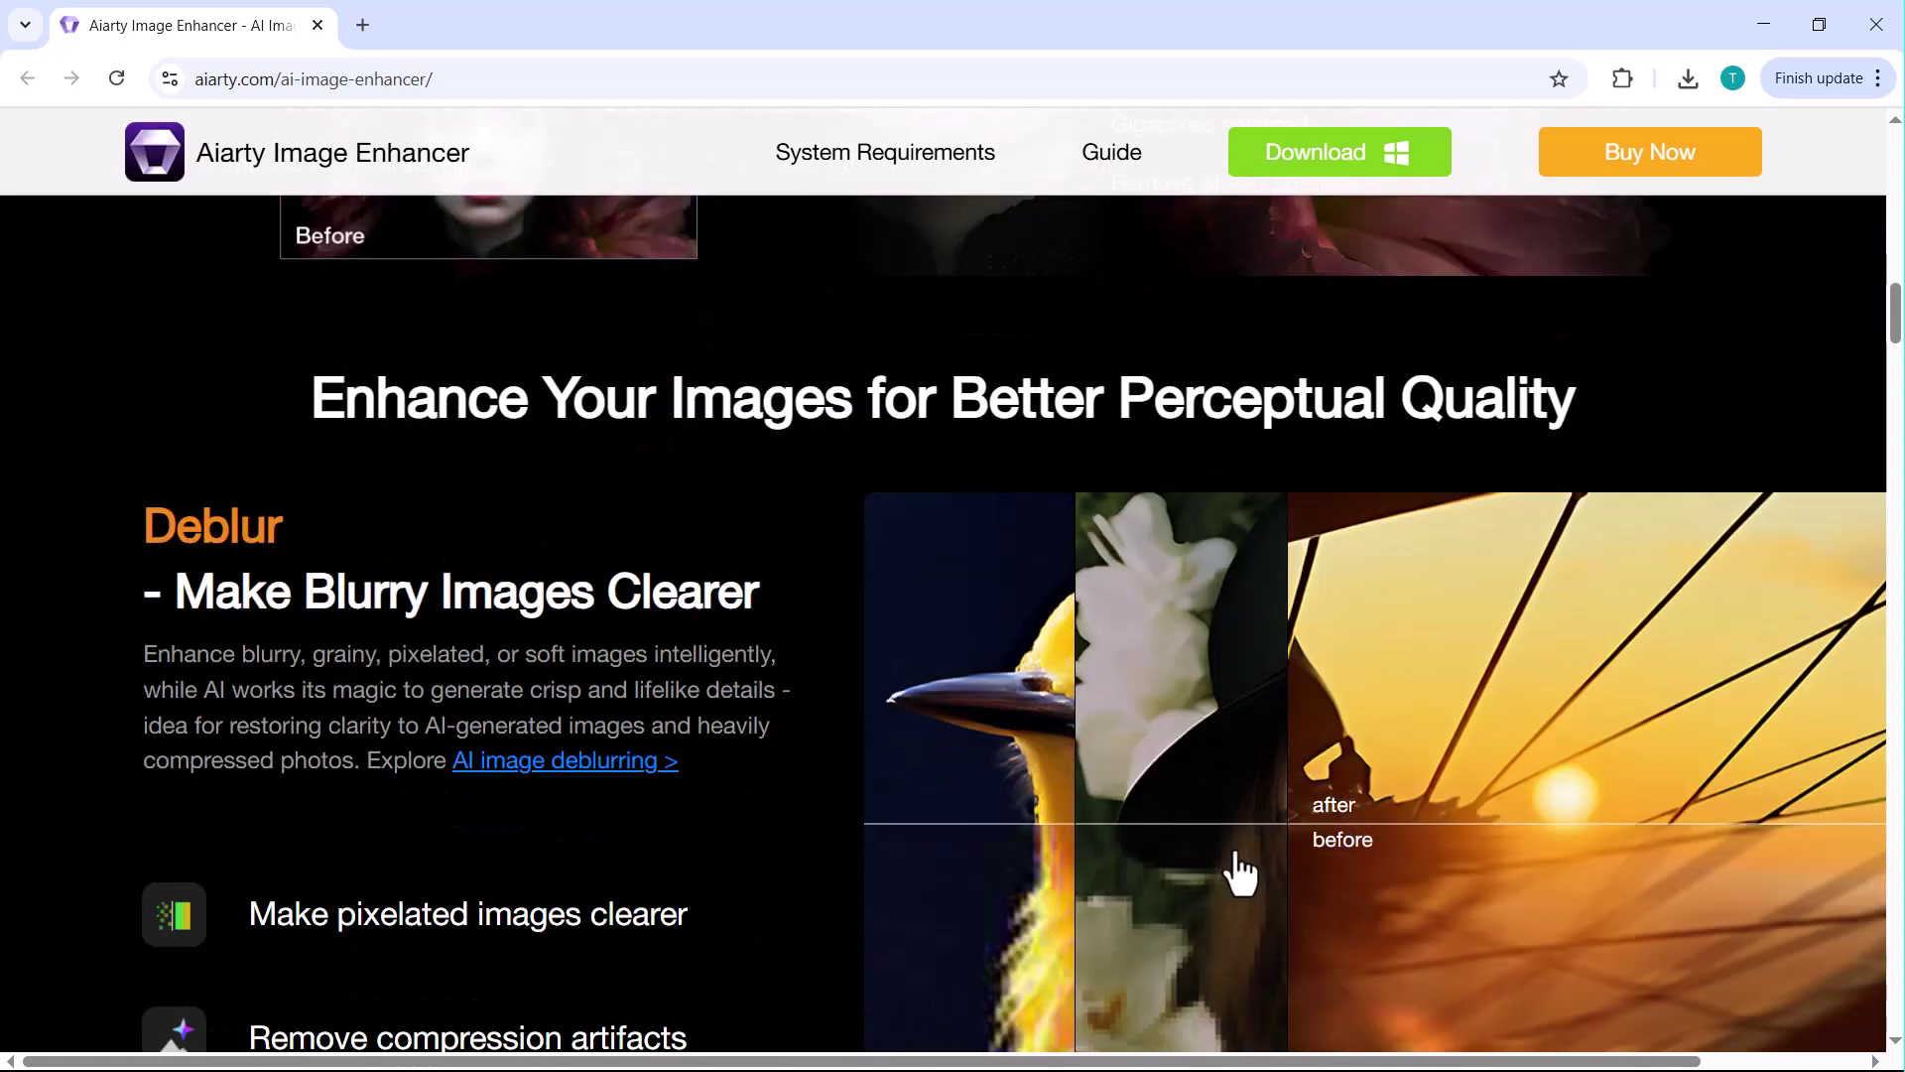